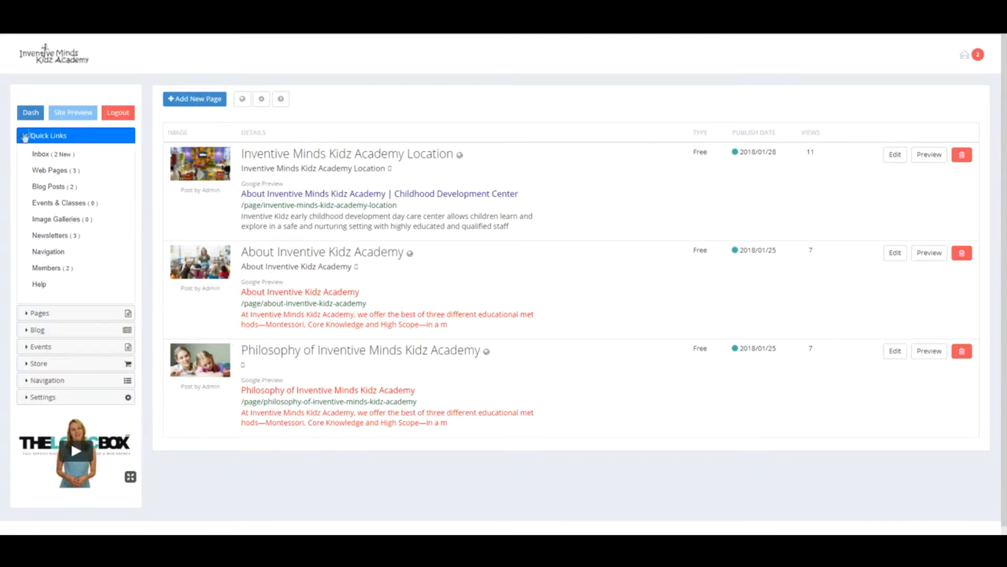
- Preview the live Inventive Minds Kidz Academy homepage through Site Preview
{"action": "left_click", "coordinate": [73, 113]}
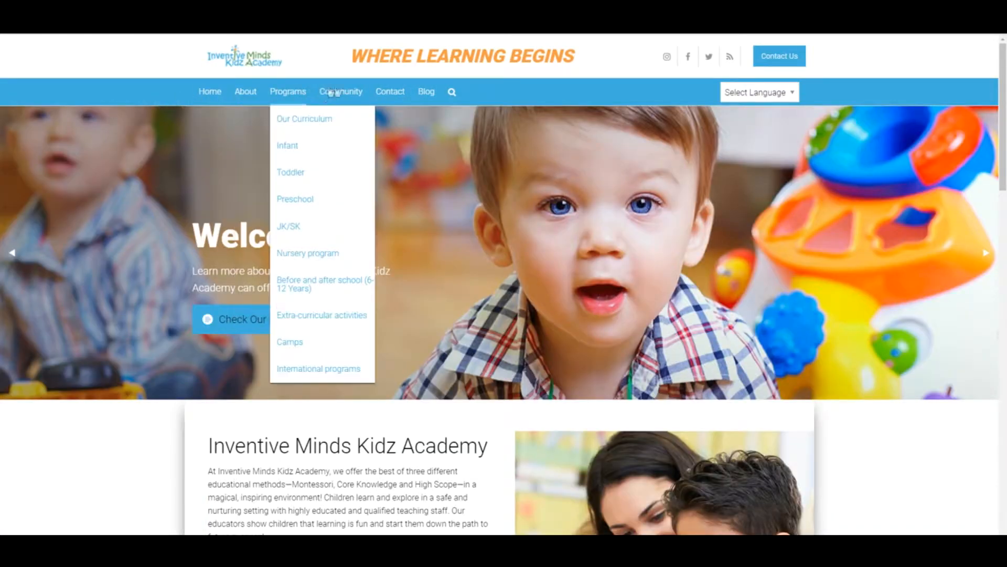
- Start a blank new web page from the Web Pages list
{"action": "mouse_move", "coordinate": [296, 101]}
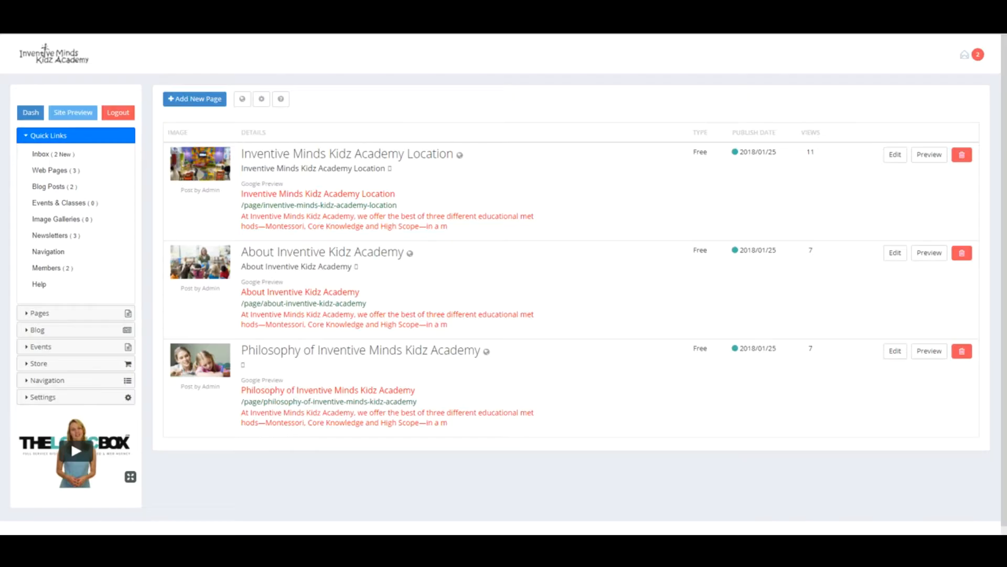
{"action": "left_click", "coordinate": [213, 100]}
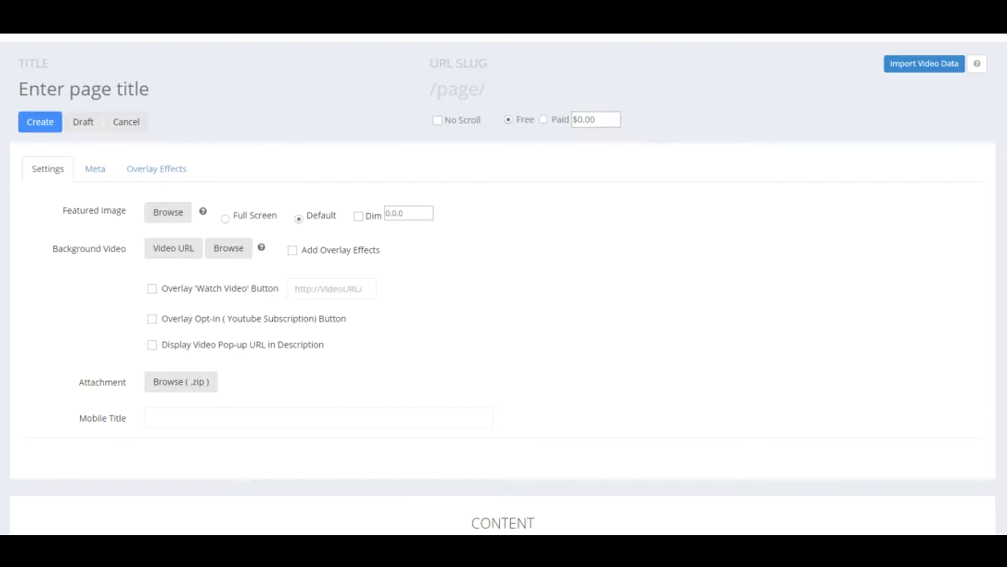
- Enter 'about this website' as the page title, correcting a typo
{"action": "left_click", "coordinate": [95, 88]}
{"action": "type", "text": "about"}
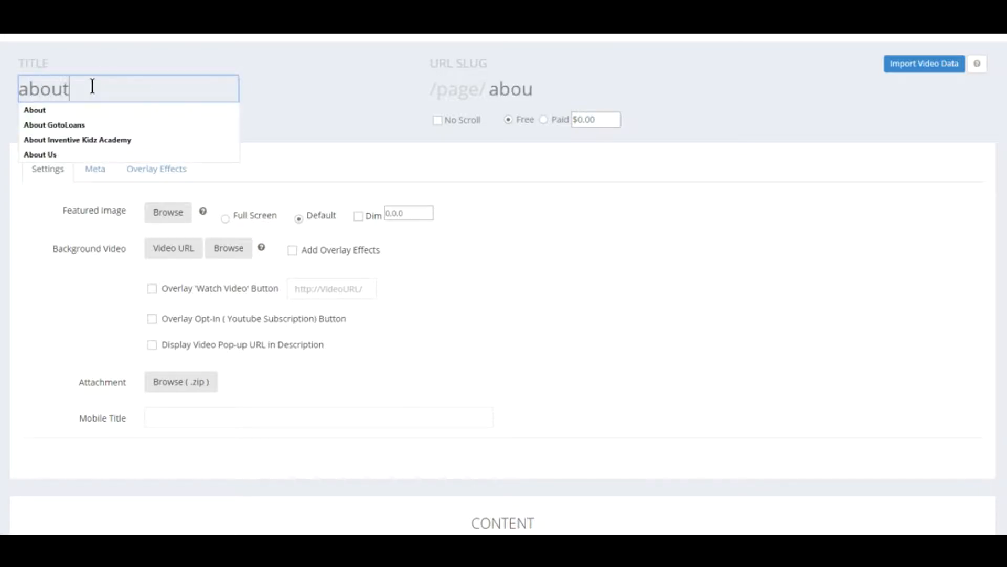
{"action": "left_click", "coordinate": [534, 86]}
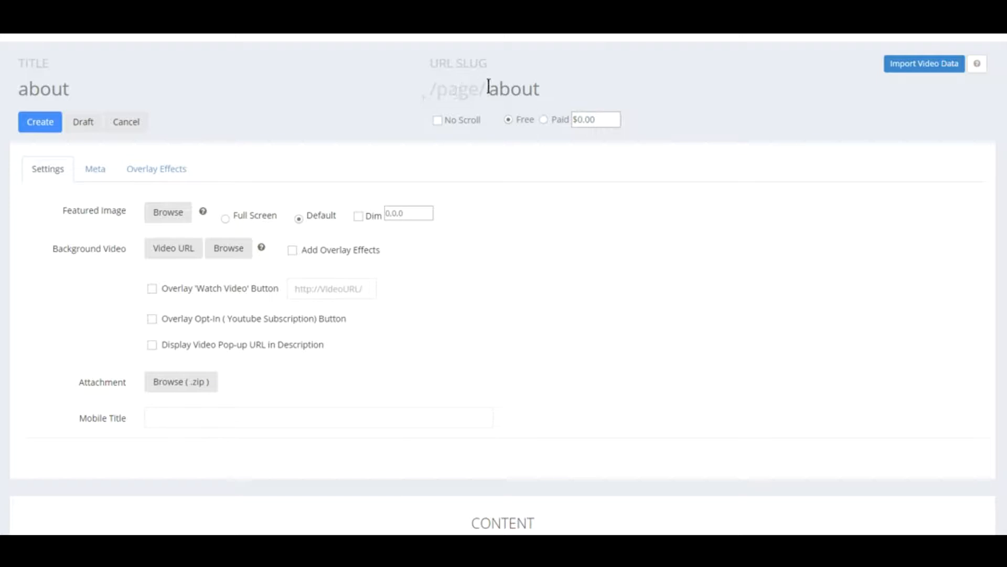
{"action": "left_click", "coordinate": [110, 80]}
{"action": "type", "text": "this website"}
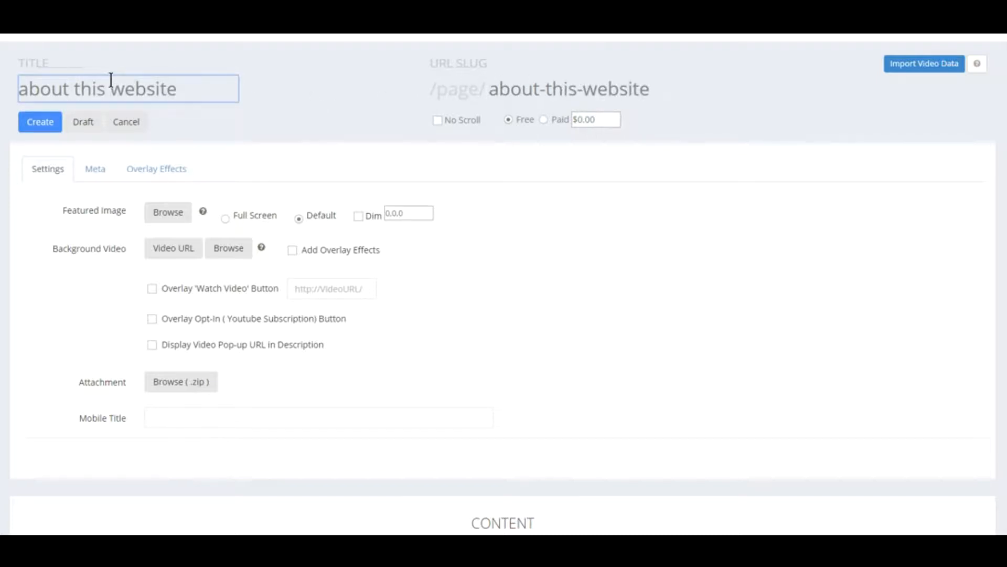
- Shorten the URL slug to about-website by deleting 'this-'
{"action": "left_click", "coordinate": [577, 89]}
{"action": "key", "text": "BackSpace"}
{"action": "key", "text": "BackSpace"}
{"action": "key", "text": "BackSpace"}
{"action": "key", "text": "BackSpace"}
{"action": "key", "text": "BackSpace"}
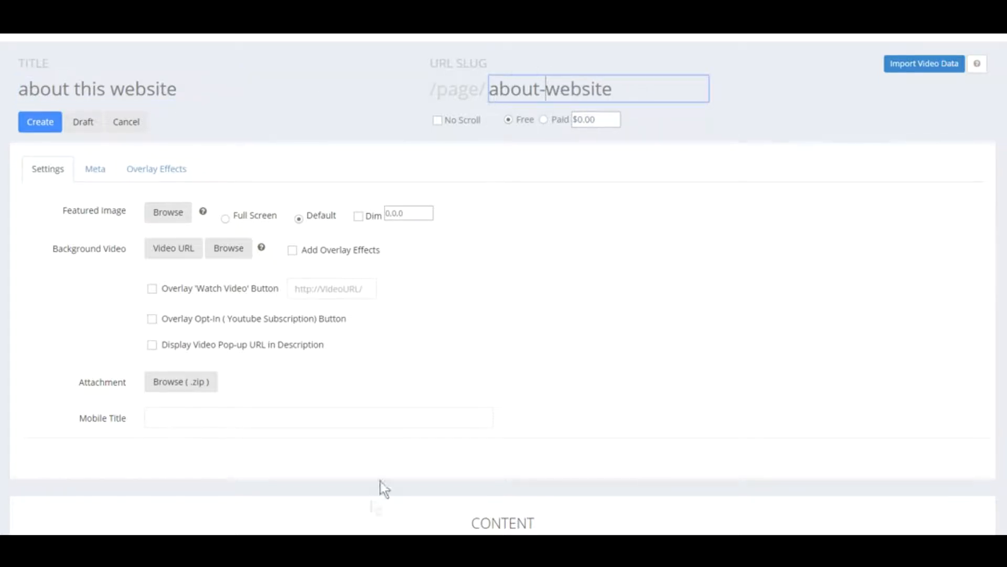
{"action": "left_click", "coordinate": [348, 492]}
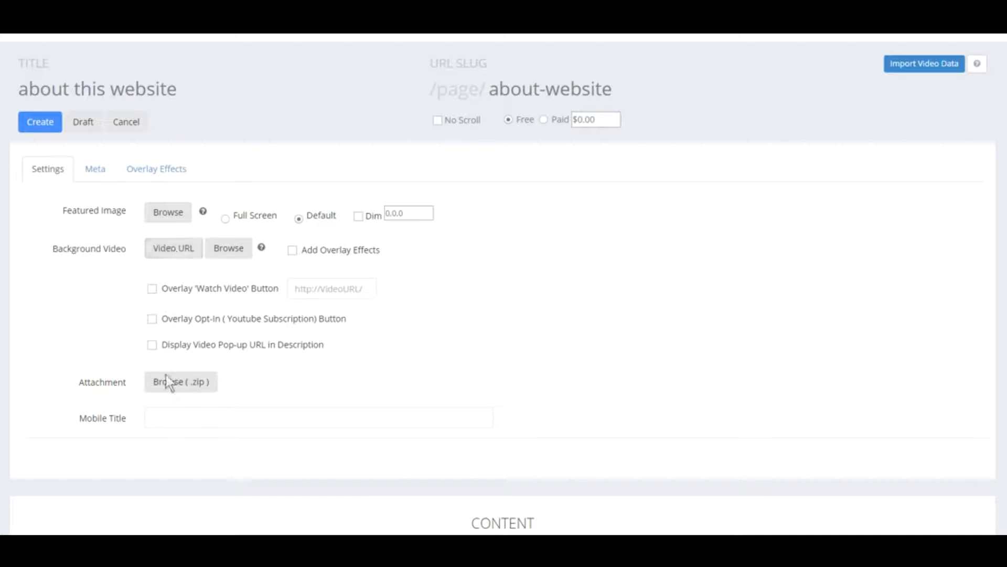
{"action": "scroll", "coordinate": [225, 517], "scroll_direction": "down", "scroll_amount": 10}
{"action": "scroll", "coordinate": [225, 518], "scroll_direction": "up", "scroll_amount": 10}
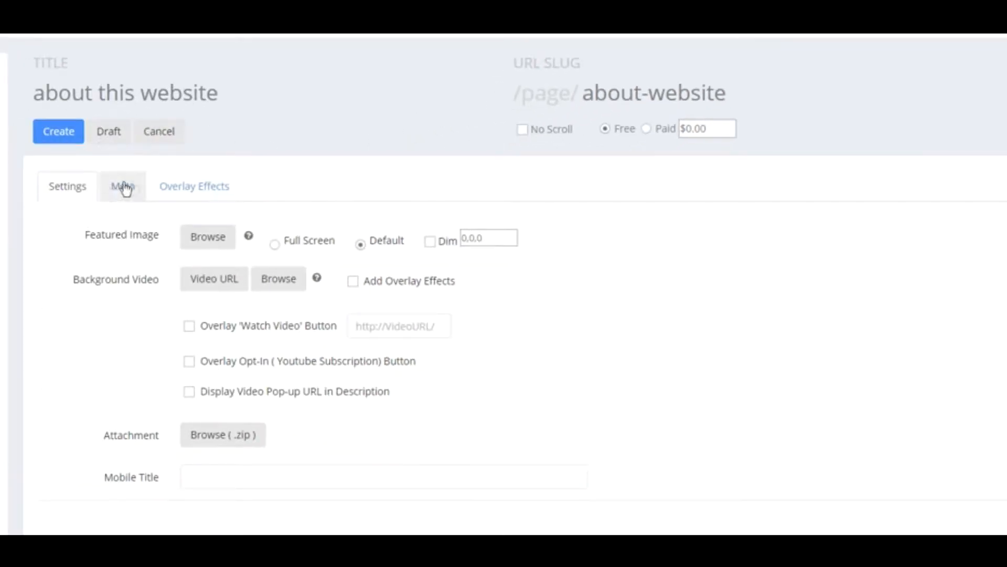
- Show the empty Meta fields and highlight a Google result's snippet and title as examples
{"action": "left_click", "coordinate": [128, 190]}
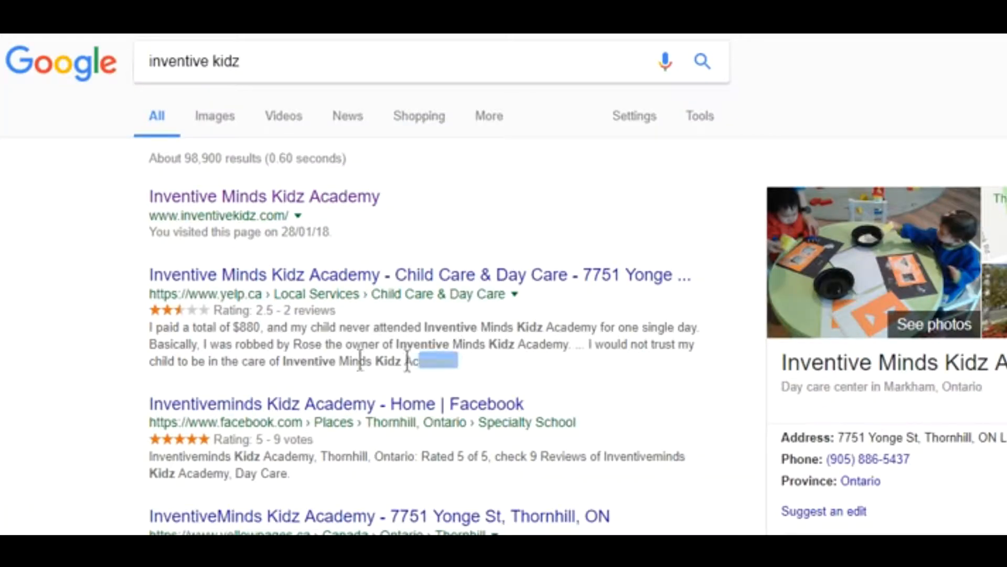
{"action": "left_click_drag", "start_coordinate": [457, 362], "coordinate": [148, 329]}
{"action": "left_click_drag", "start_coordinate": [149, 274], "coordinate": [675, 251]}
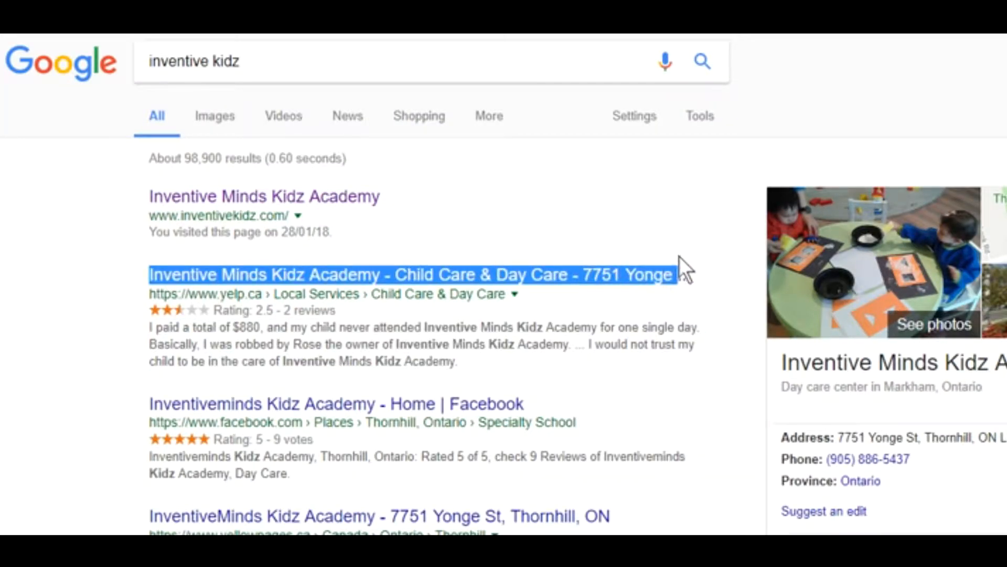
{"action": "left_click", "coordinate": [101, 275]}
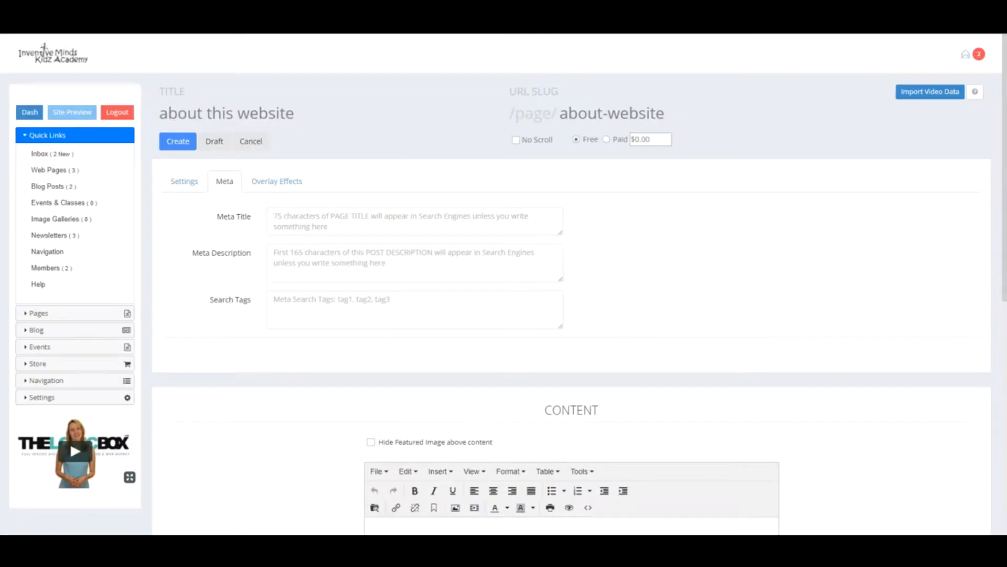
- Scroll down to the Content editor and back up to the meta fields
{"action": "scroll", "coordinate": [492, 485], "scroll_direction": "down", "scroll_amount": 5}
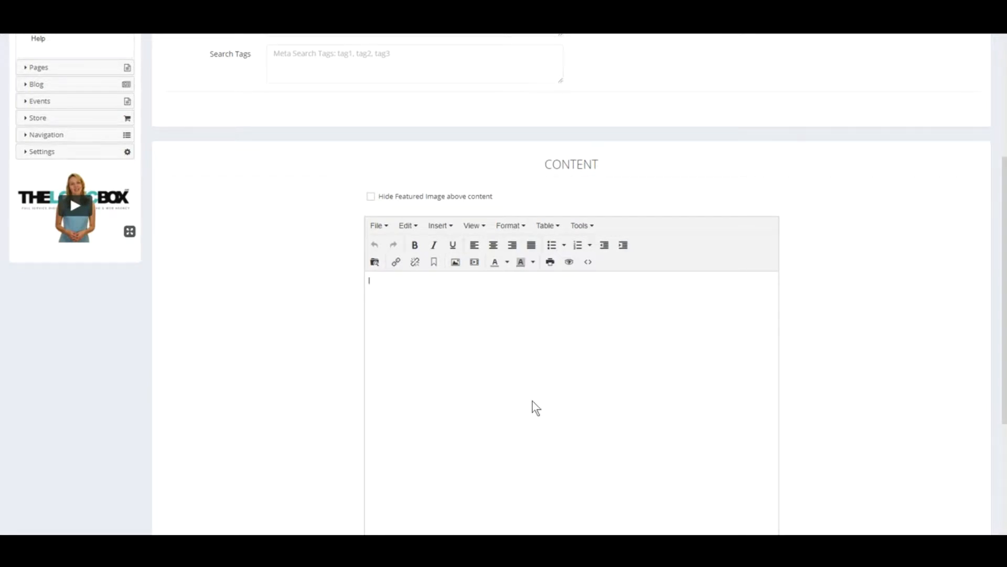
{"action": "scroll", "coordinate": [507, 433], "scroll_direction": "up", "scroll_amount": 3}
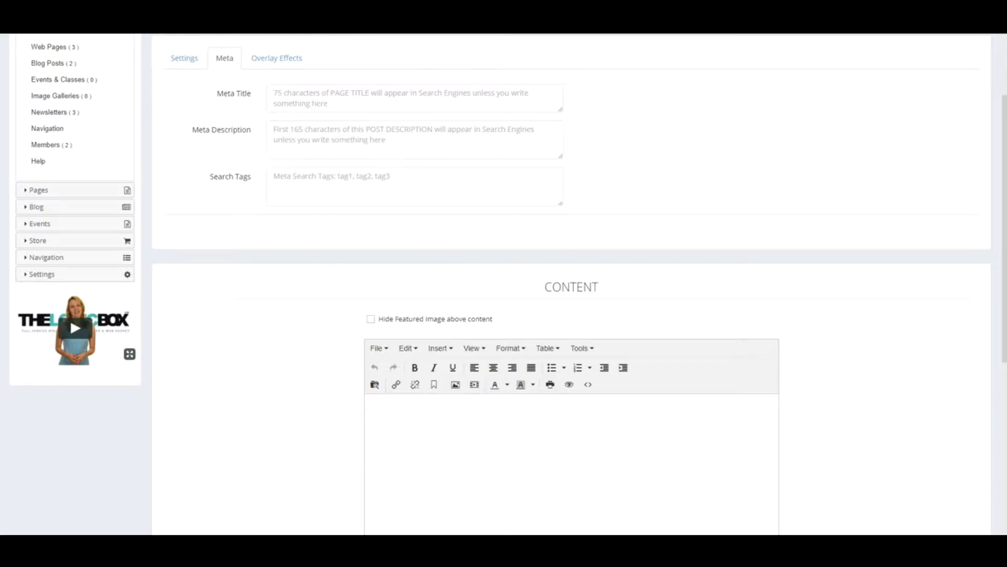
{"action": "scroll", "coordinate": [457, 362], "scroll_direction": "up", "scroll_amount": 3}
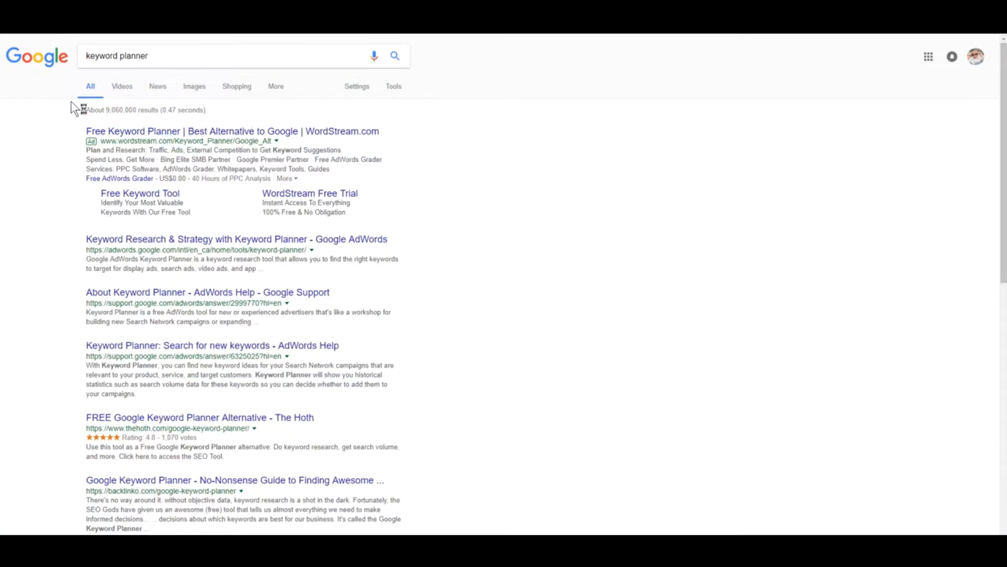
- Open Google's 'Keyword Research & Strategy with Keyword Planner' result
{"action": "left_click", "coordinate": [141, 239]}
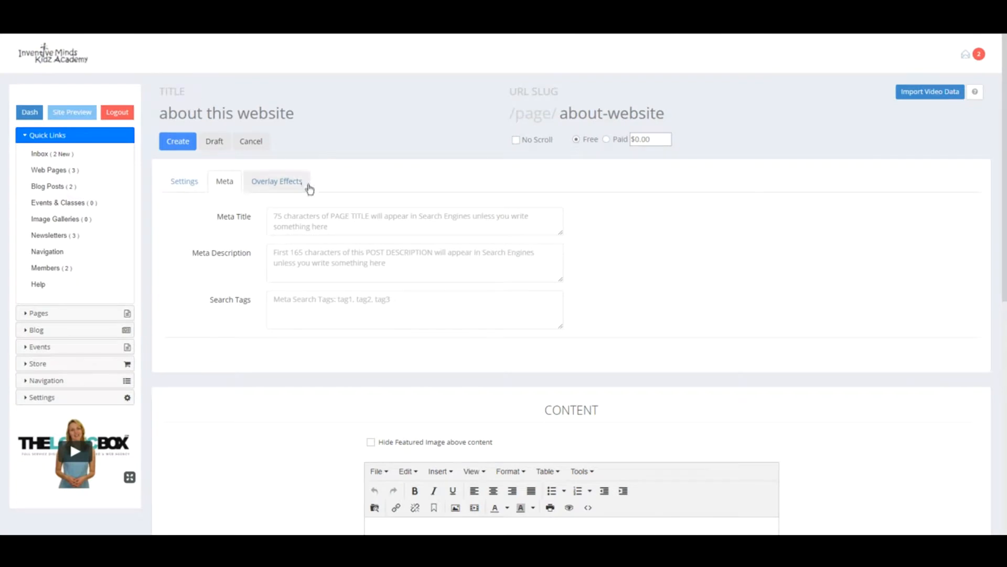
- View Overlay Effects, then highlight the Background Video and Featured Image labels under Settings
{"action": "left_click", "coordinate": [279, 183]}
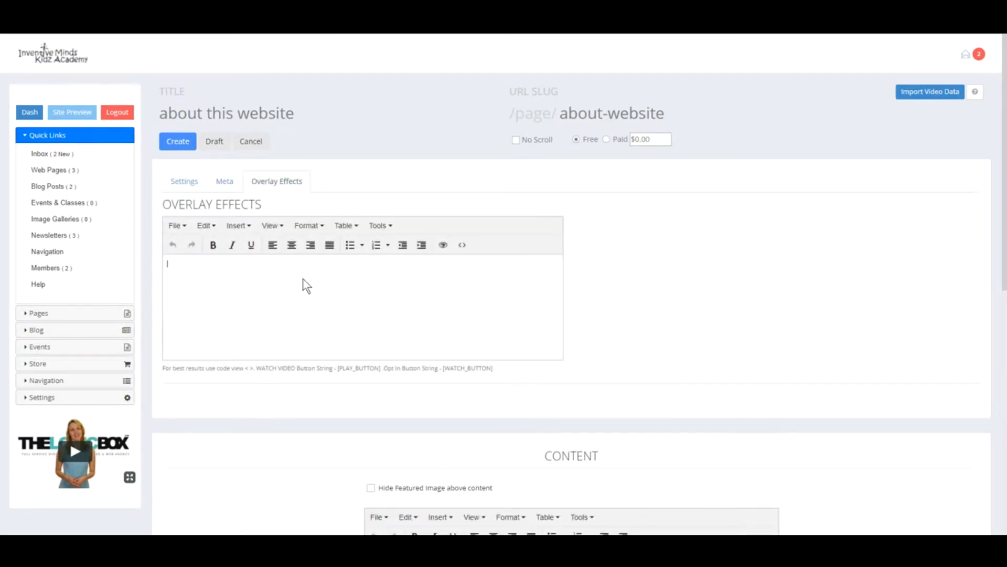
{"action": "left_click", "coordinate": [205, 183]}
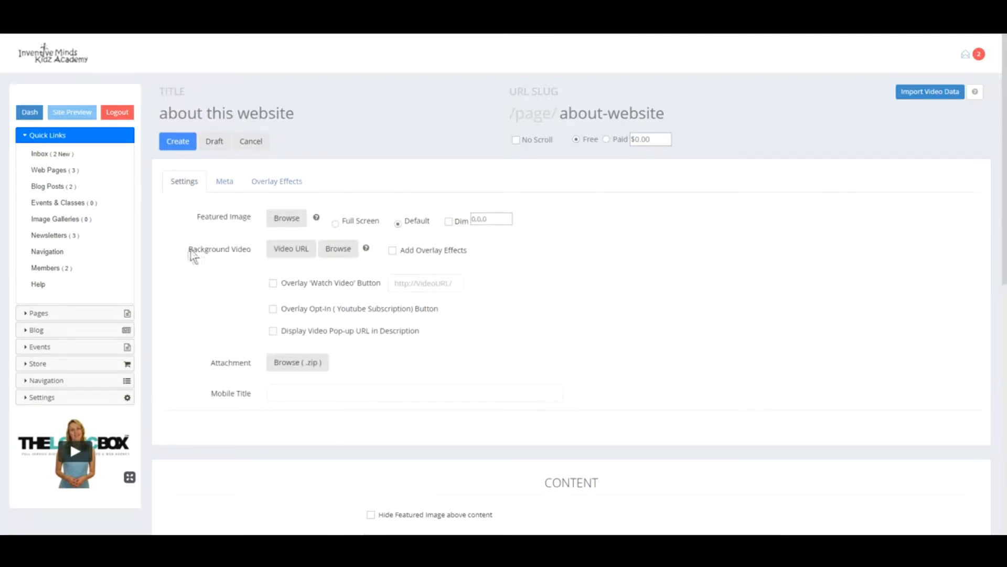
{"action": "left_click_drag", "start_coordinate": [189, 251], "coordinate": [252, 250]}
{"action": "left_click_drag", "start_coordinate": [196, 217], "coordinate": [254, 217]}
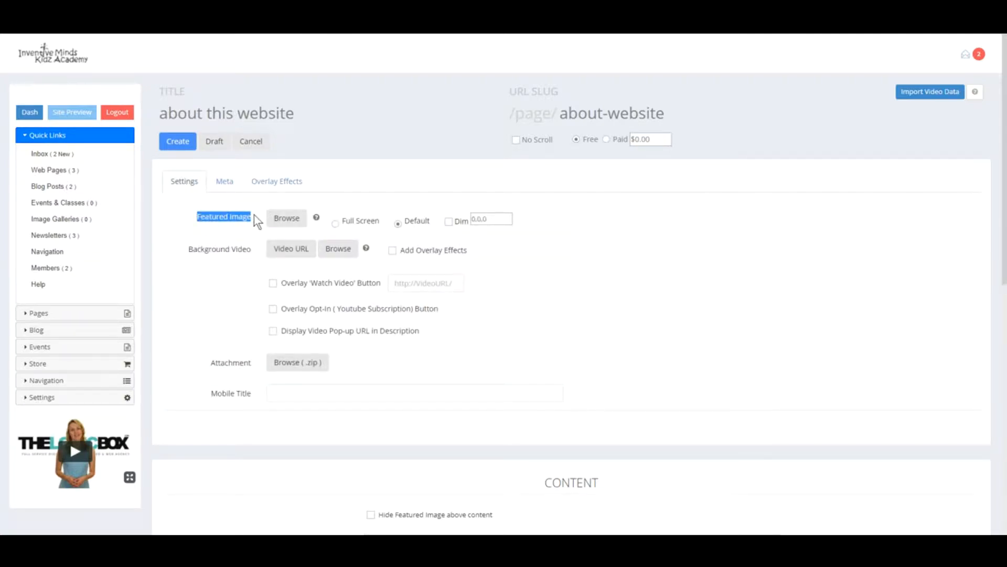
{"action": "left_click", "coordinate": [241, 232]}
- Flip between the Meta and Overlay Effects tabs and scroll to the Content editor
{"action": "left_click", "coordinate": [220, 180]}
{"action": "left_click", "coordinate": [267, 182]}
{"action": "left_click", "coordinate": [224, 182]}
{"action": "scroll", "coordinate": [480, 366], "scroll_direction": "down", "scroll_amount": 5}
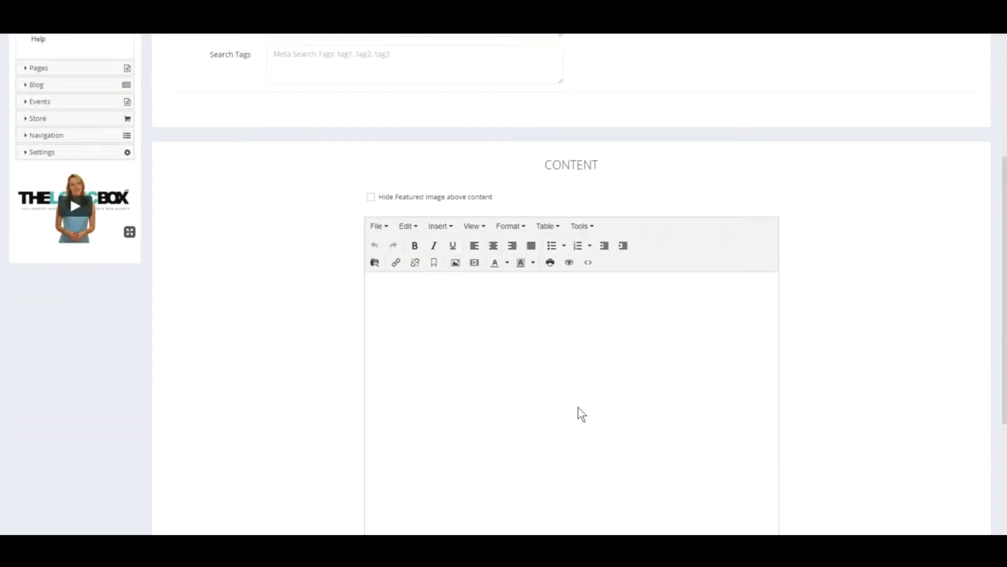
{"action": "scroll", "coordinate": [502, 386], "scroll_direction": "up", "scroll_amount": 4}
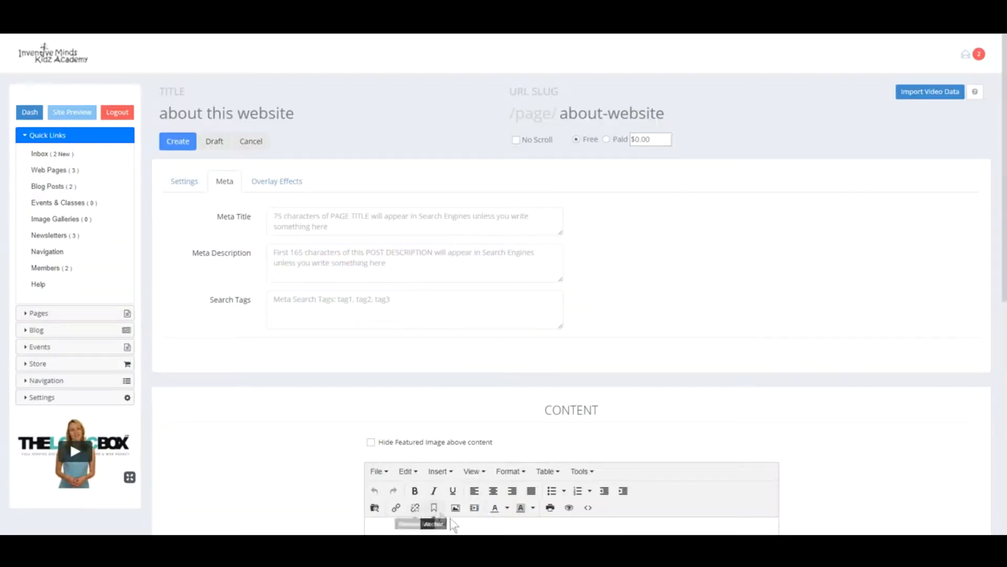
{"action": "scroll", "coordinate": [453, 526], "scroll_direction": "down", "scroll_amount": 5}
- Type sample lines 'dsadsa sad as' and 'dsad asas' into the page content
{"action": "left_click", "coordinate": [419, 342]}
{"action": "type", "text": "dsadsa sad "}
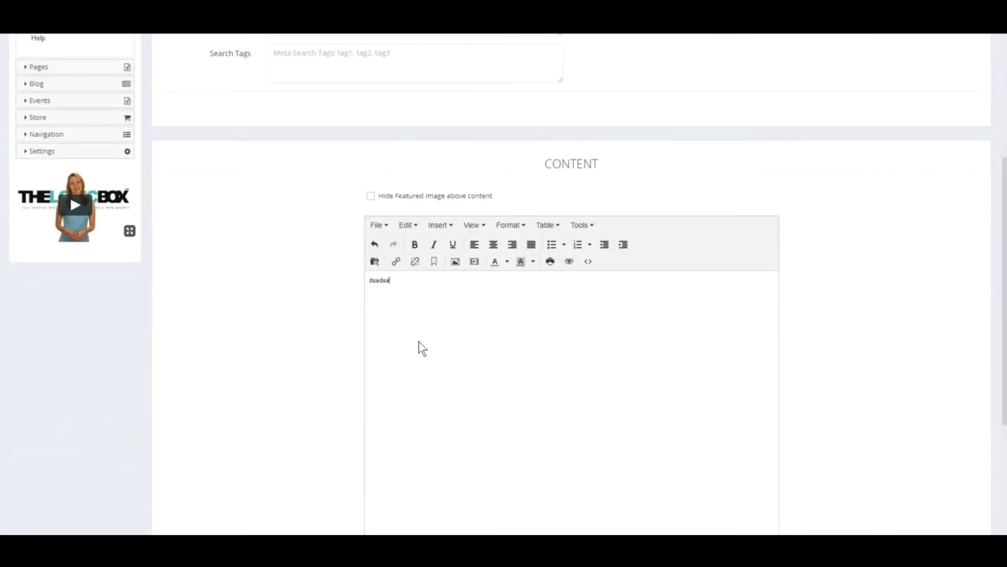
{"action": "type", "text": "as"}
{"action": "key", "text": "Return"}
{"action": "type", "text": "dsad asas"}
{"action": "key", "text": "Return"}
- Replace 'dsadsa sad' with a horizontal line and add another line 'dsad'
{"action": "left_click_drag", "start_coordinate": [402, 280], "coordinate": [370, 280]}
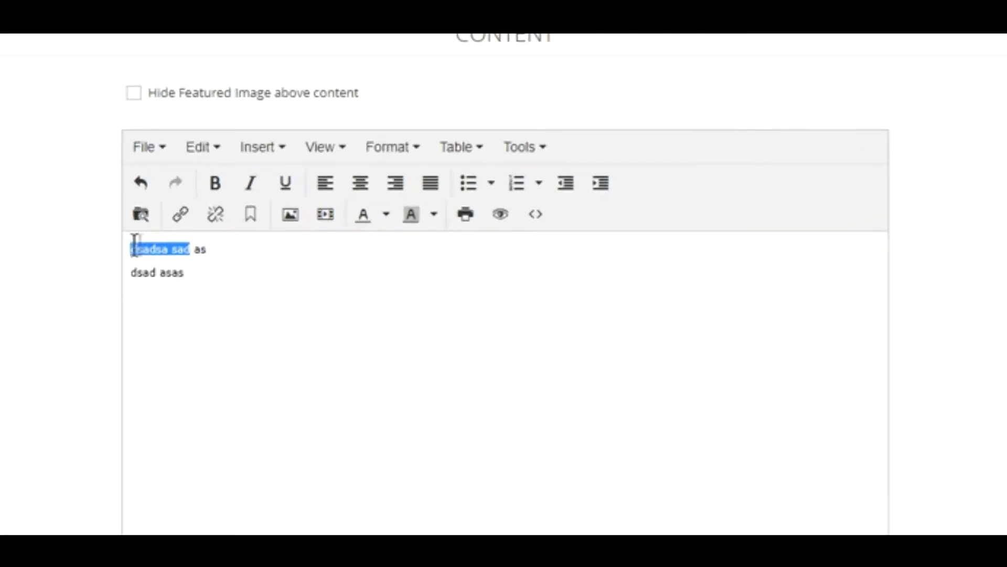
{"action": "left_click", "coordinate": [252, 150]}
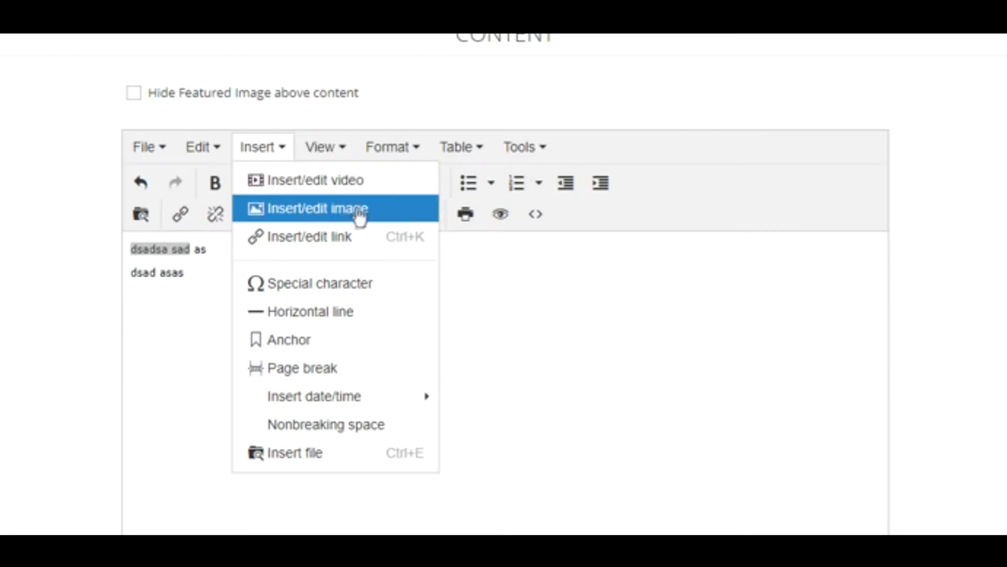
{"action": "left_click", "coordinate": [299, 313]}
{"action": "left_click", "coordinate": [295, 310]}
{"action": "key", "text": "Return"}
{"action": "type", "text": "dsad"}
{"action": "key", "text": "Return"}
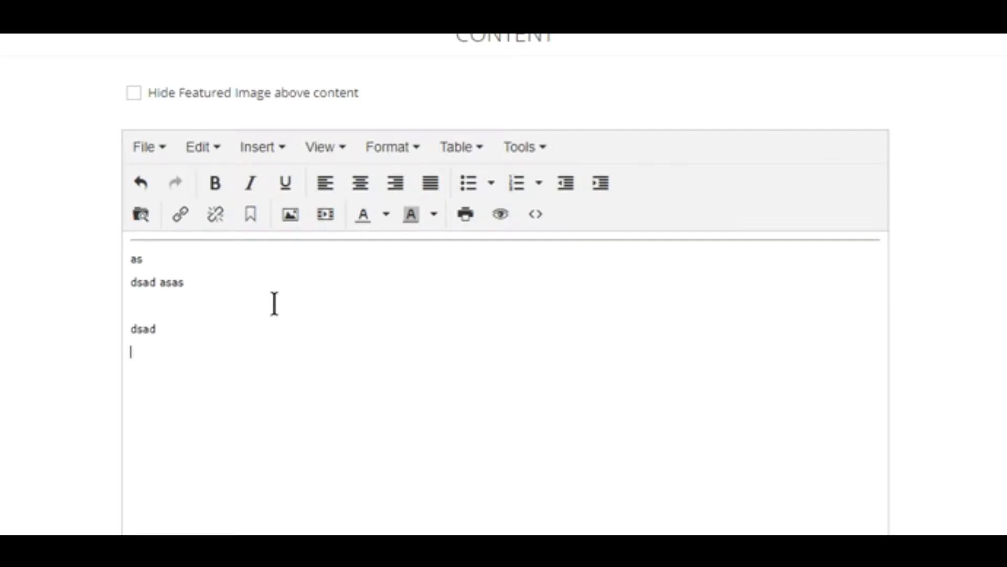
- Browse the editor's text formatting and table options
{"action": "left_click", "coordinate": [386, 147]}
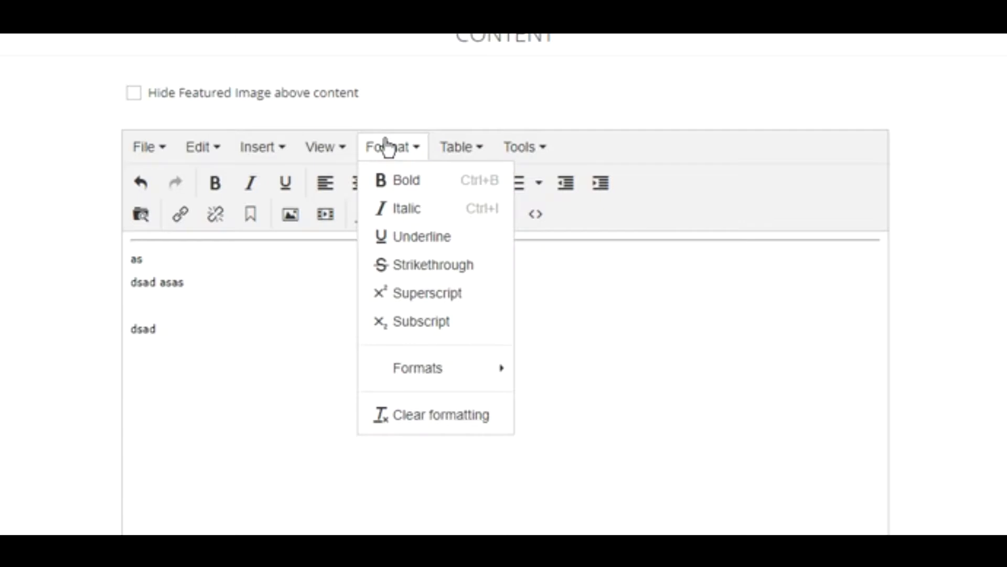
{"action": "left_click", "coordinate": [465, 156]}
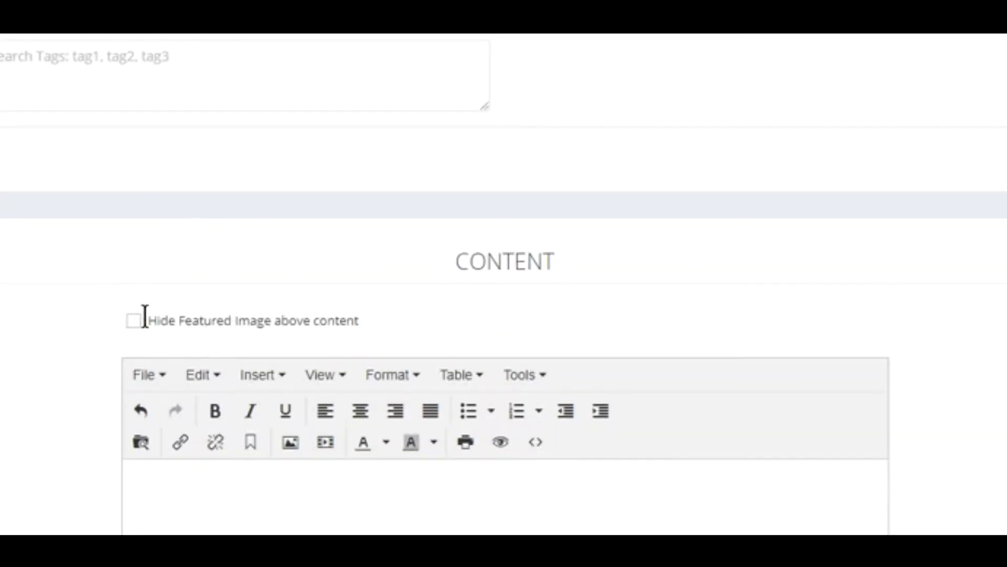
{"action": "left_click_drag", "start_coordinate": [145, 317], "coordinate": [373, 321]}
{"action": "scroll", "coordinate": [165, 475], "scroll_direction": "up", "scroll_amount": 4}
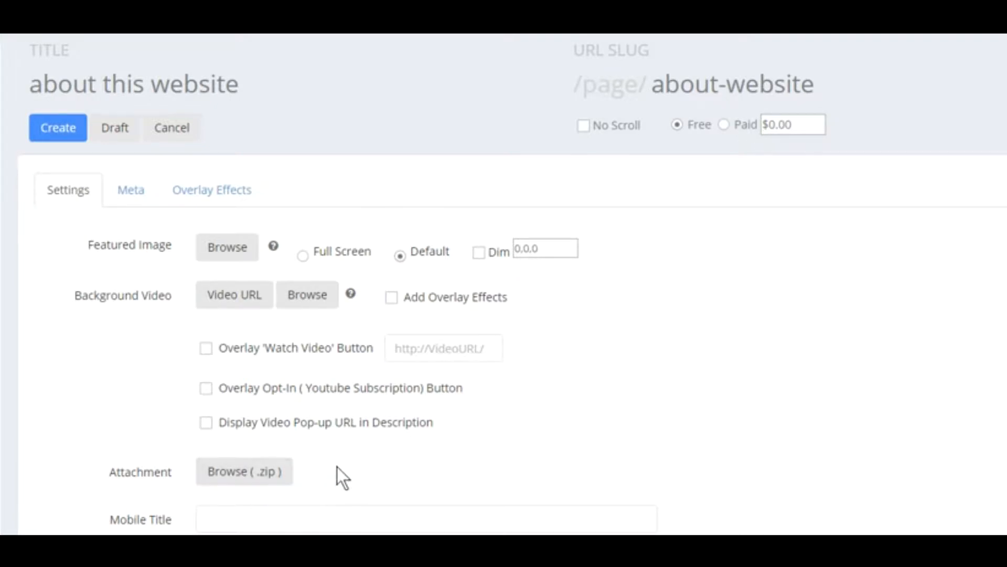
- Toggle the featured image between Full Screen and Default, then open the background Video URL entry
{"action": "left_click", "coordinate": [241, 520]}
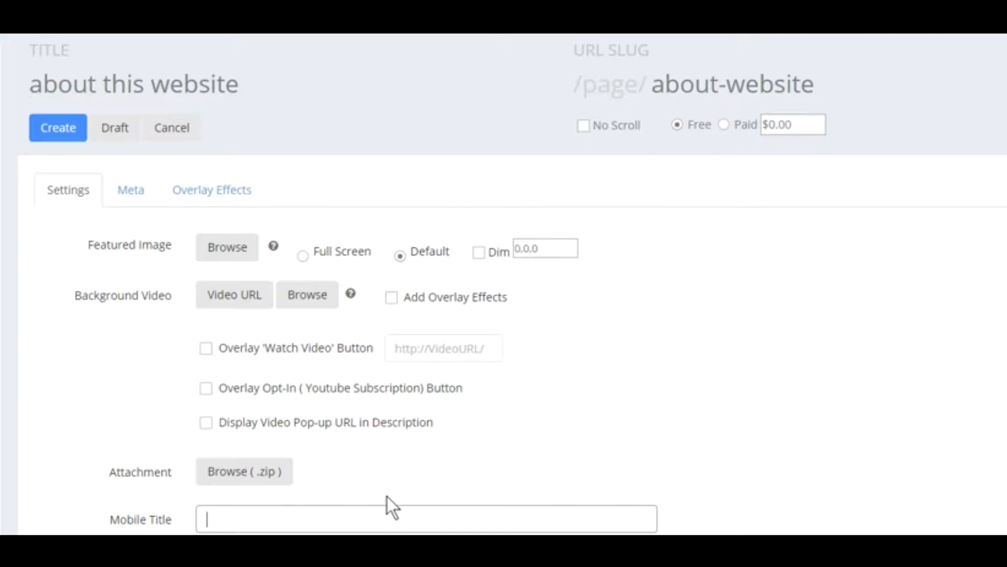
{"action": "left_click", "coordinate": [304, 256]}
{"action": "left_click", "coordinate": [400, 257]}
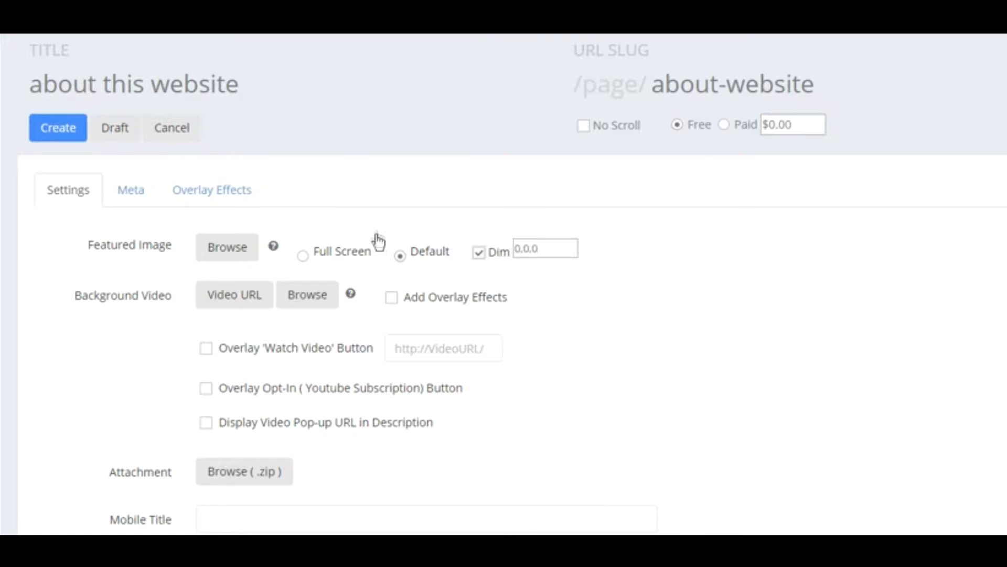
{"action": "mouse_move", "coordinate": [272, 248]}
{"action": "left_click", "coordinate": [241, 297]}
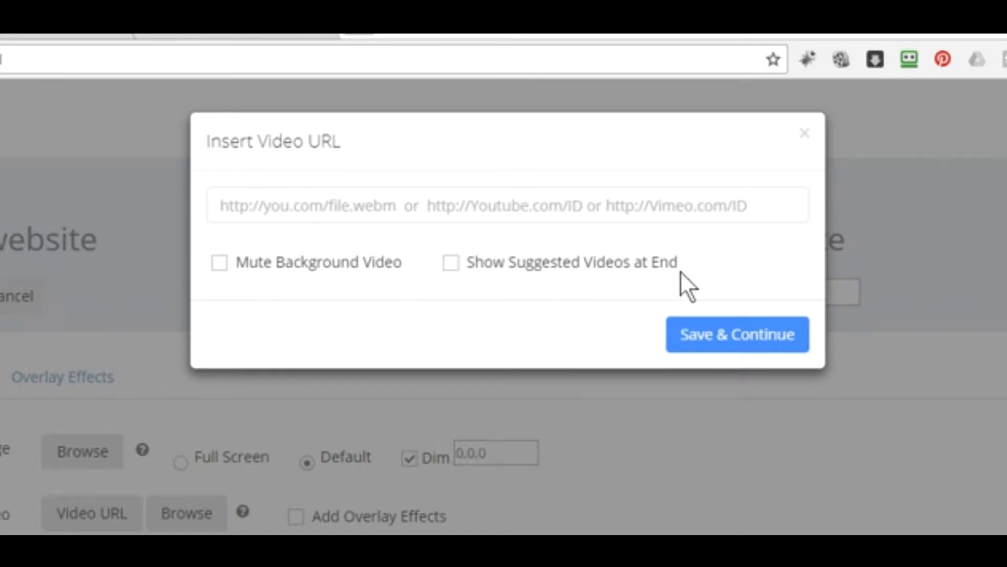
- Close the Insert Video URL dialog without entering a video URL
{"action": "left_click", "coordinate": [803, 141]}
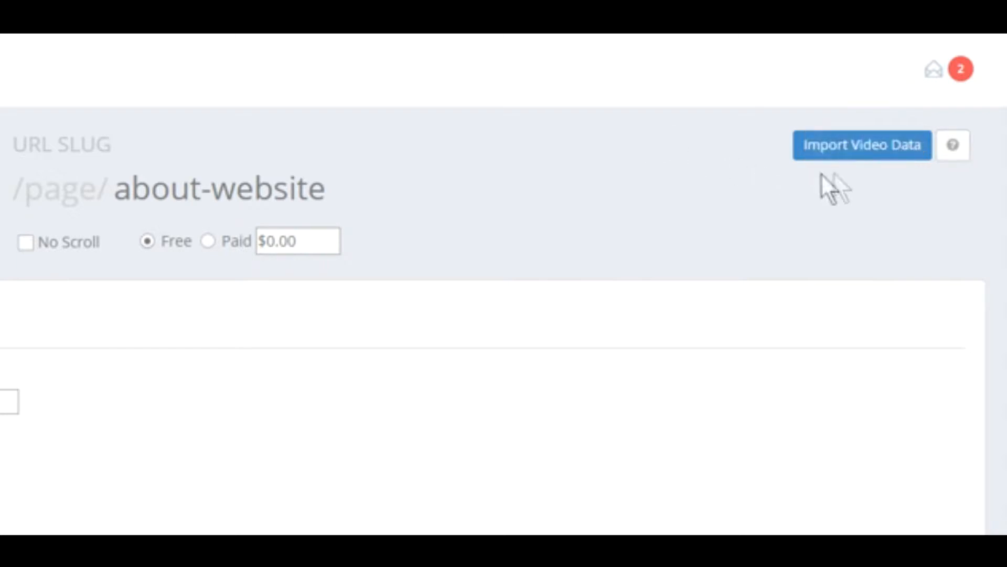
- Bring up the Import Youtube / Vimeo Video Data dialog for the about-website page and look through its options
{"action": "left_click", "coordinate": [860, 153]}
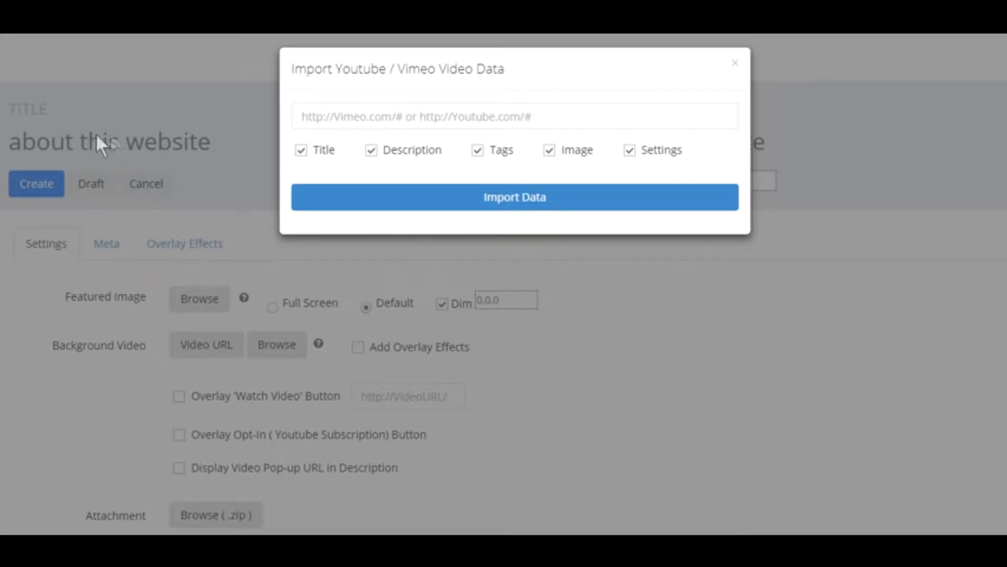
{"action": "scroll", "coordinate": [683, 528], "scroll_direction": "down", "scroll_amount": 1}
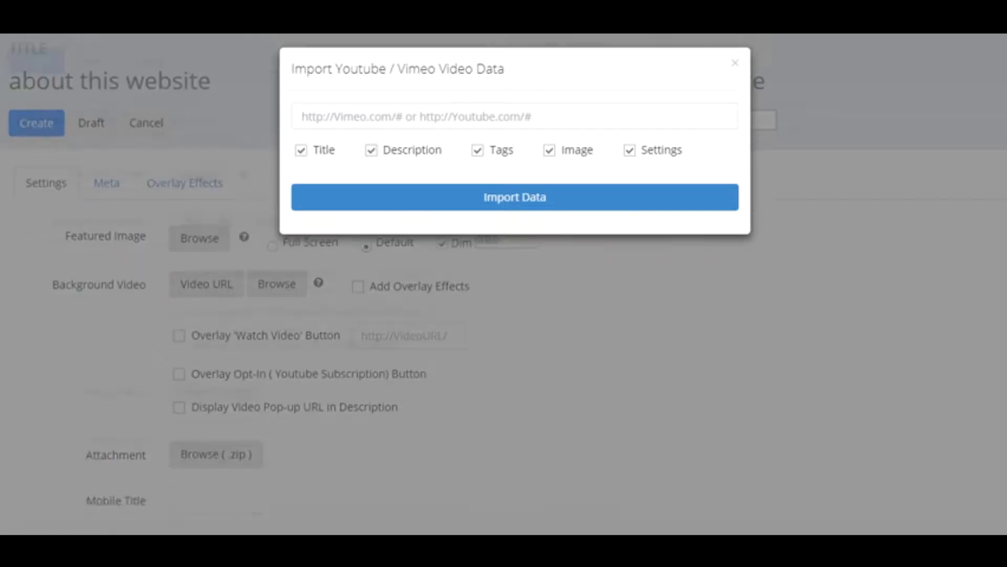
{"action": "scroll", "coordinate": [555, 432], "scroll_direction": "down", "scroll_amount": 5}
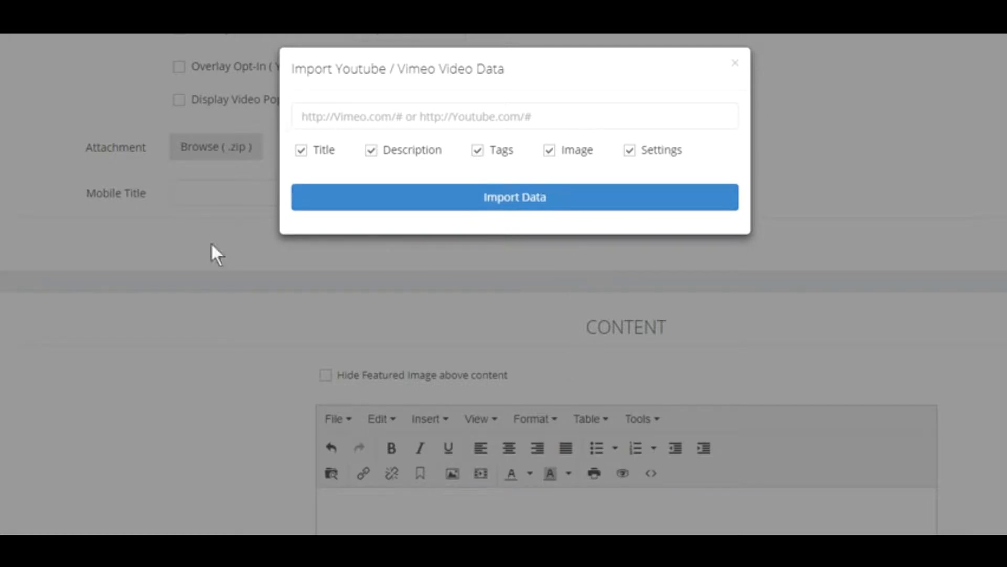
{"action": "scroll", "coordinate": [181, 506], "scroll_direction": "up", "scroll_amount": 6}
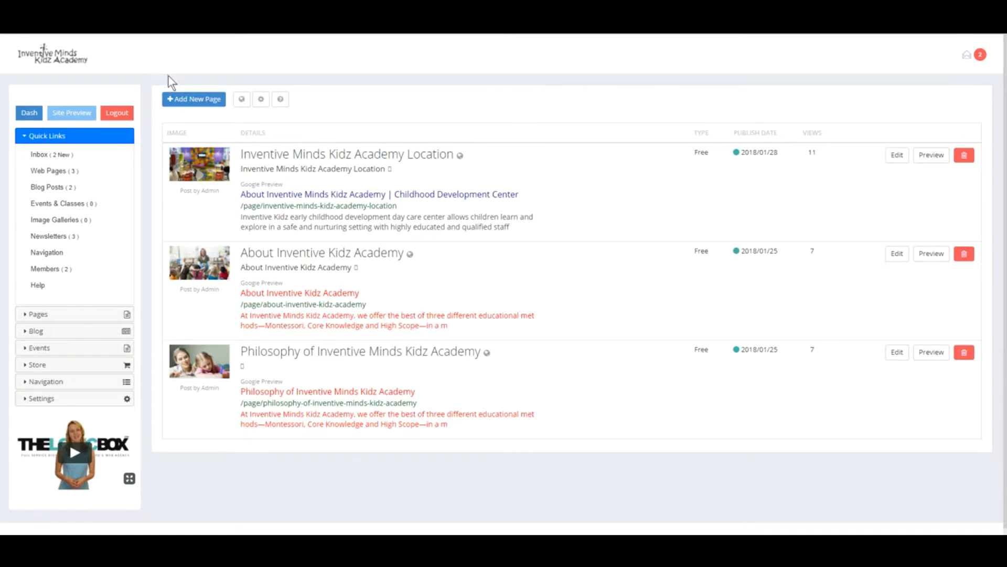
- Start a new blank page with + Add New Page in the Web Pages list
{"action": "left_click", "coordinate": [197, 100]}
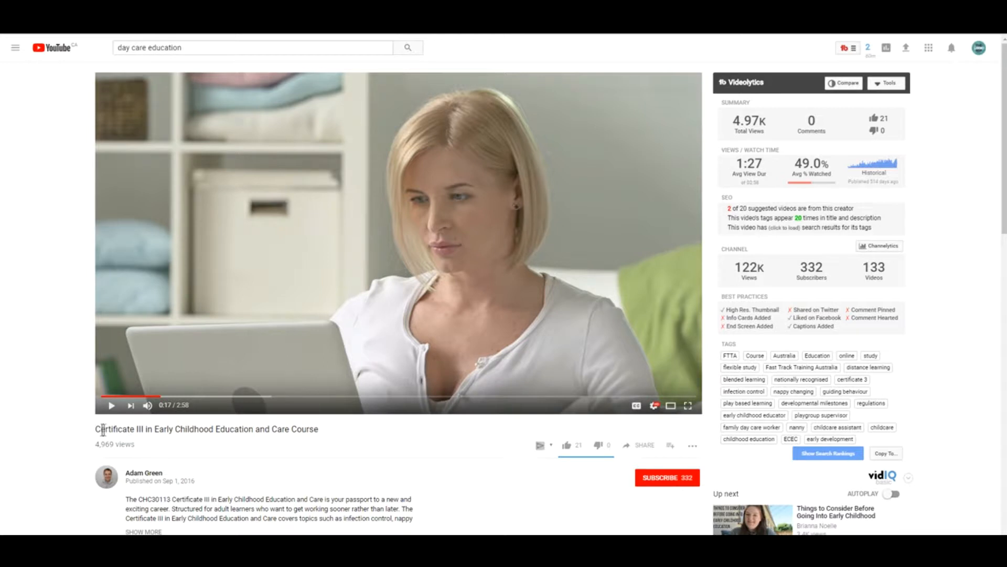
{"action": "left_click_drag", "start_coordinate": [94, 429], "coordinate": [322, 432]}
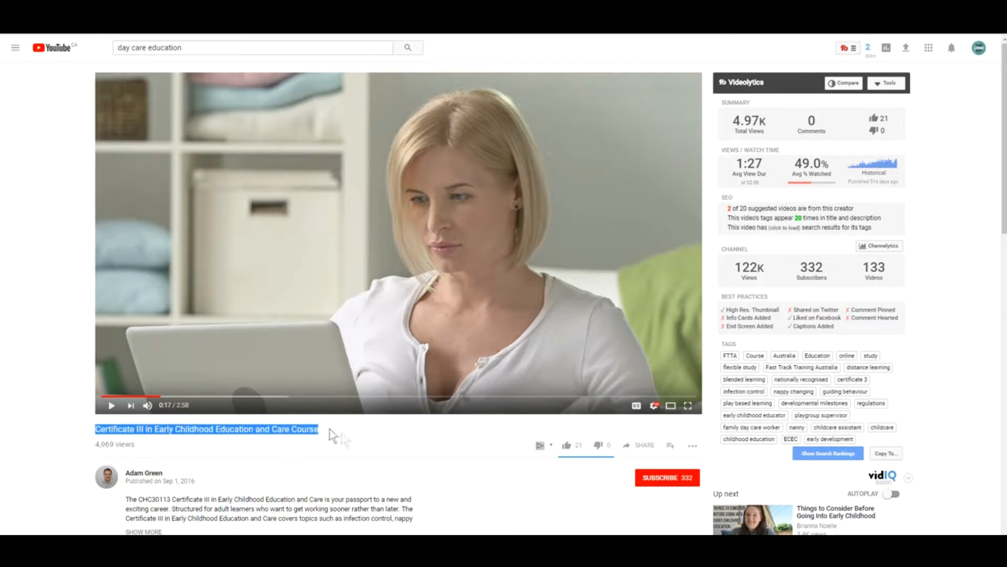
{"action": "left_click", "coordinate": [351, 436]}
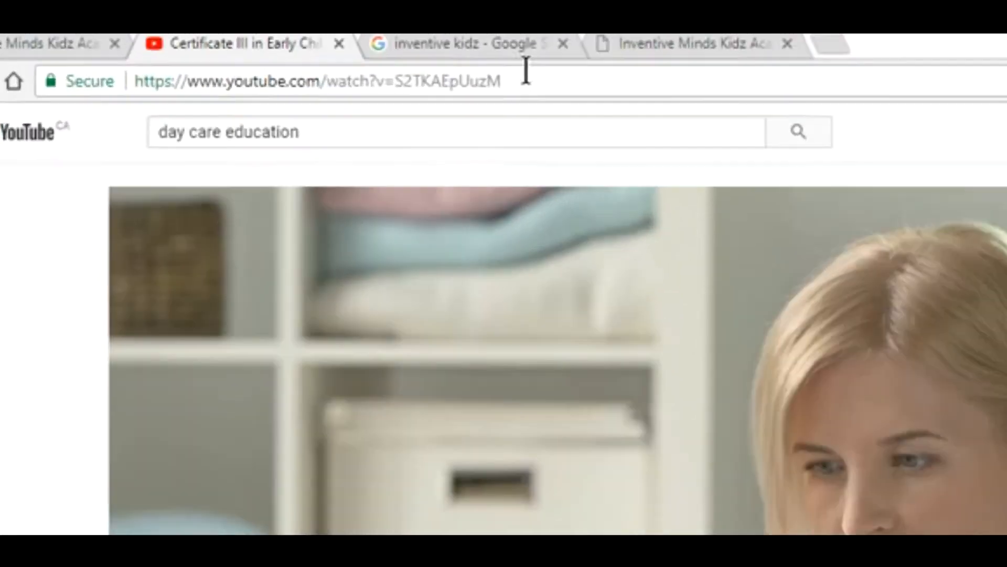
{"action": "left_click", "coordinate": [526, 74]}
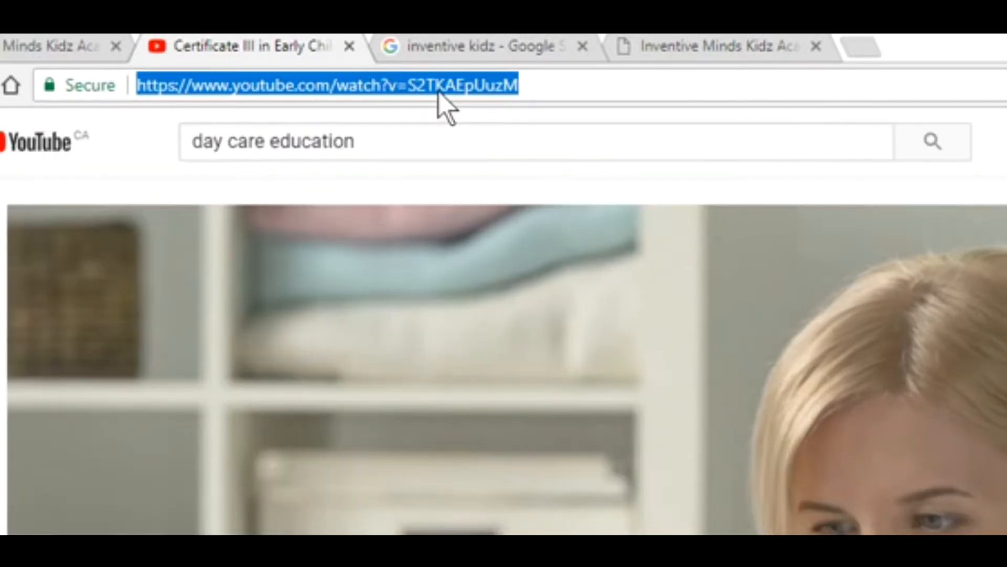
{"action": "left_click", "coordinate": [436, 86]}
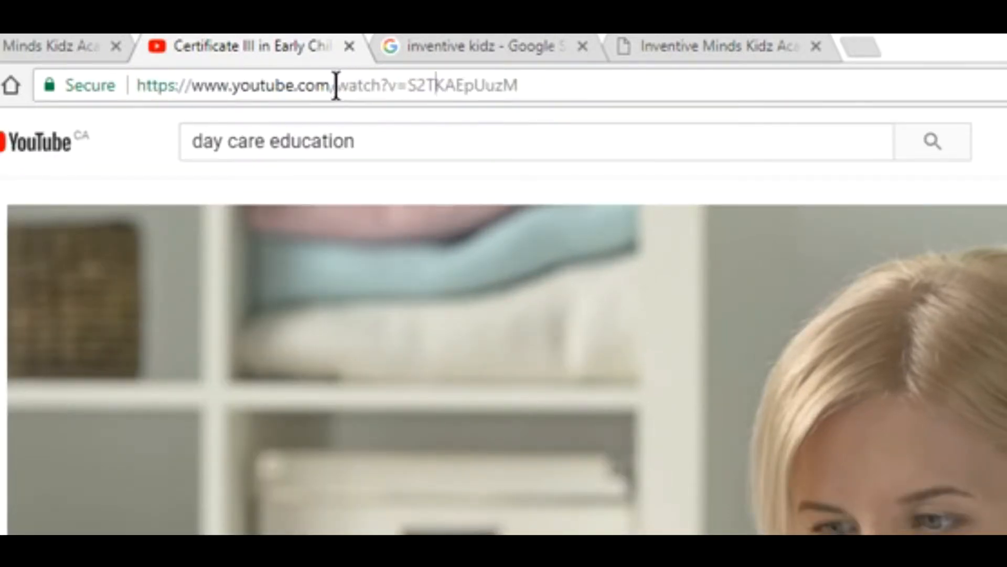
{"action": "left_click_drag", "start_coordinate": [337, 86], "coordinate": [645, 74]}
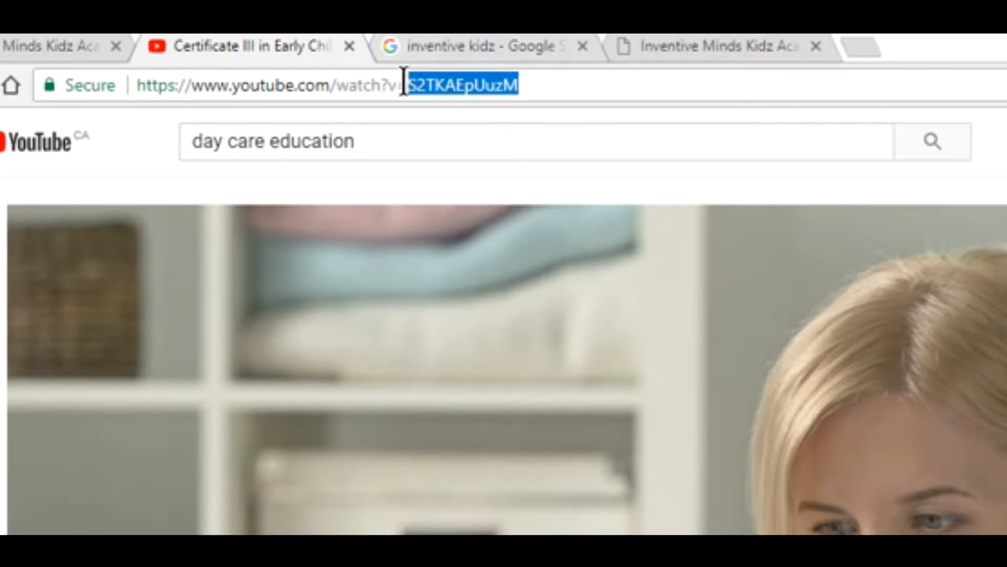
{"action": "left_click", "coordinate": [582, 92]}
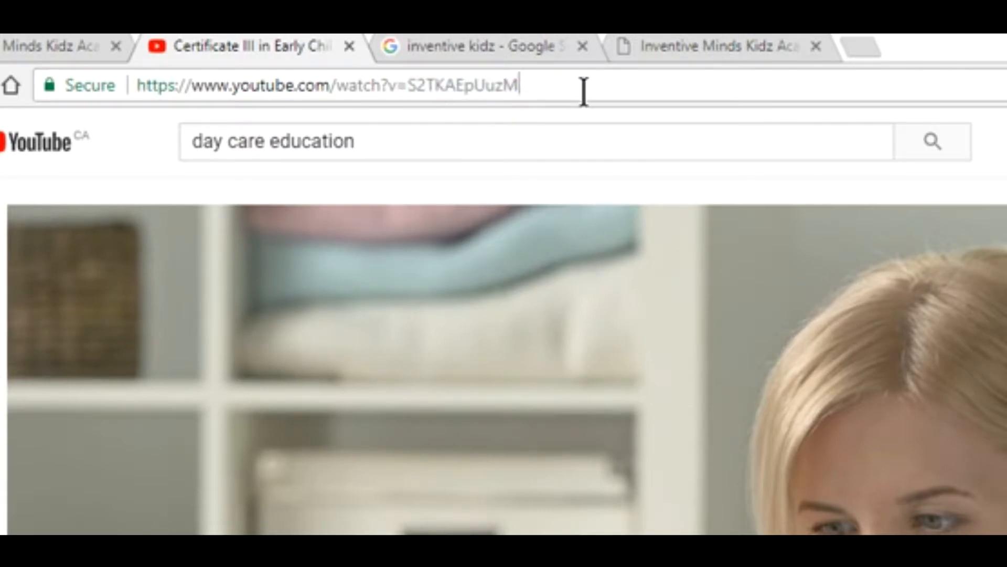
{"action": "triple_click", "coordinate": [583, 93]}
{"action": "left_click", "coordinate": [564, 85]}
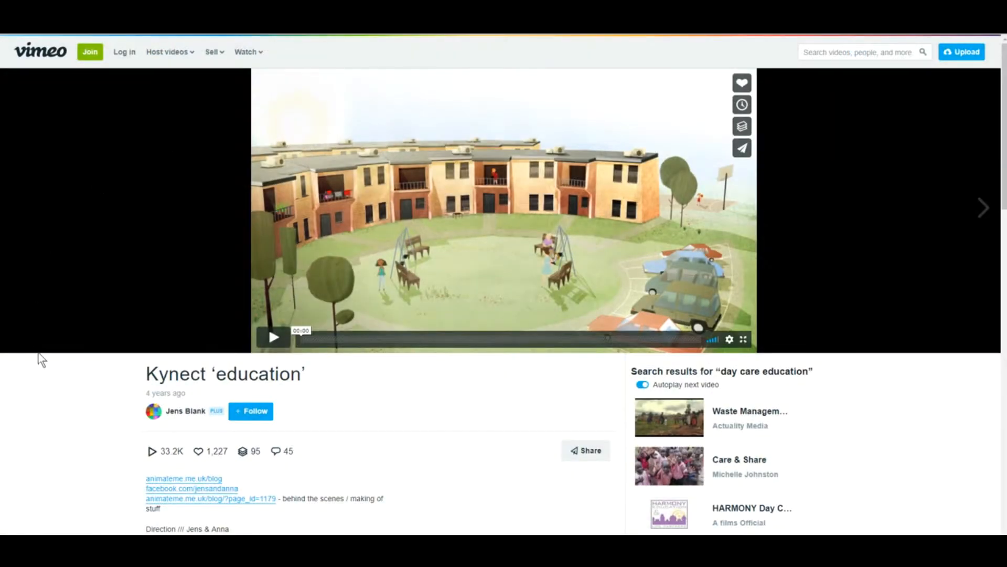
- Examine the Vimeo video's title, its number 67741947 and its full address
{"action": "triple_click", "coordinate": [218, 382]}
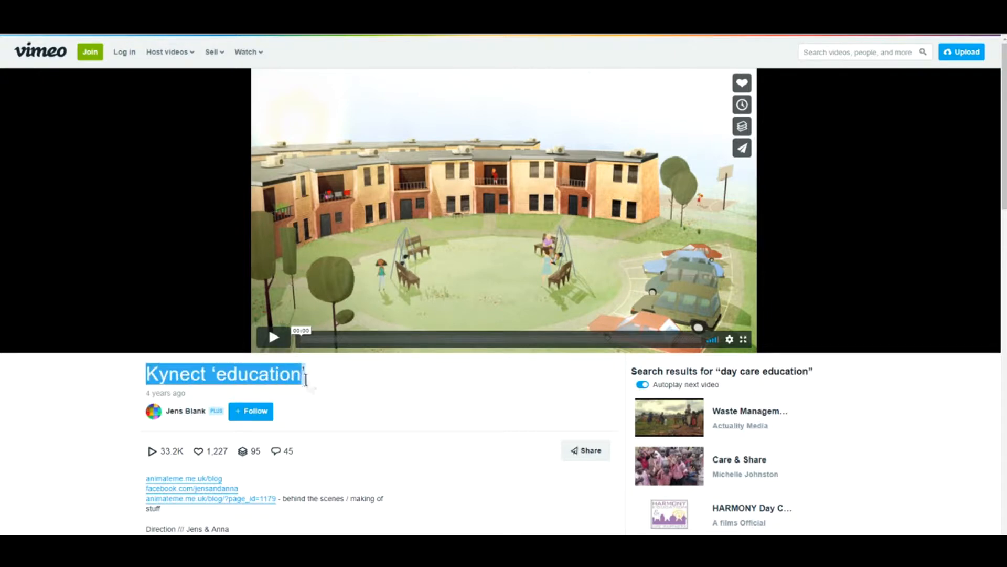
{"action": "left_click", "coordinate": [58, 400]}
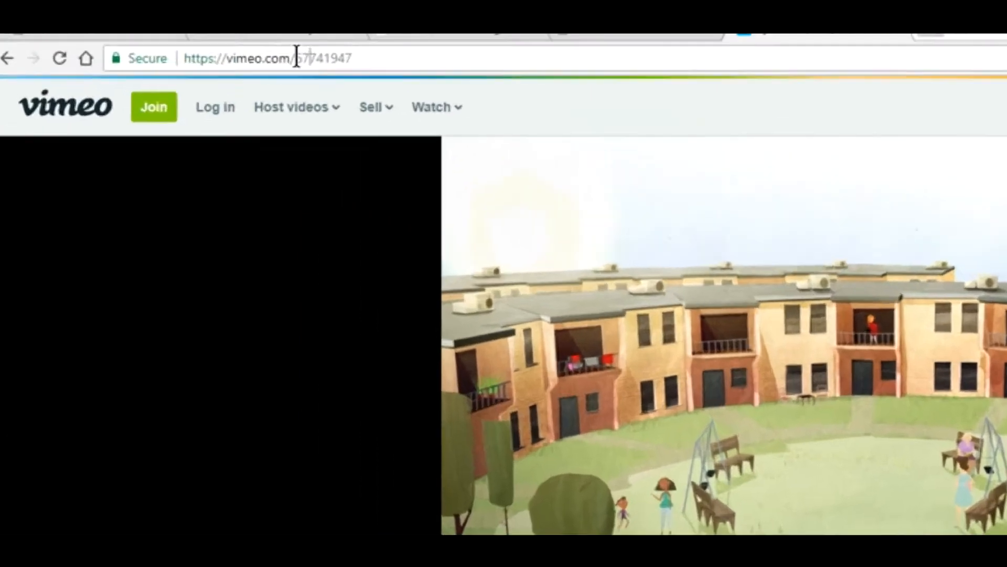
{"action": "left_click_drag", "start_coordinate": [295, 56], "coordinate": [565, 70]}
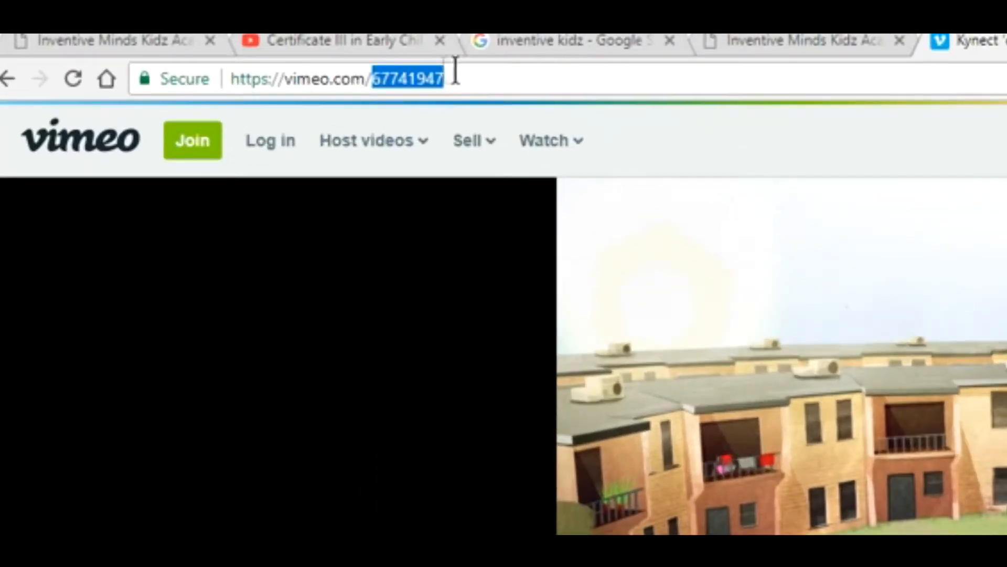
{"action": "left_click", "coordinate": [434, 78]}
{"action": "left_click_drag", "start_coordinate": [439, 79], "coordinate": [207, 78]}
{"action": "left_click", "coordinate": [450, 82]}
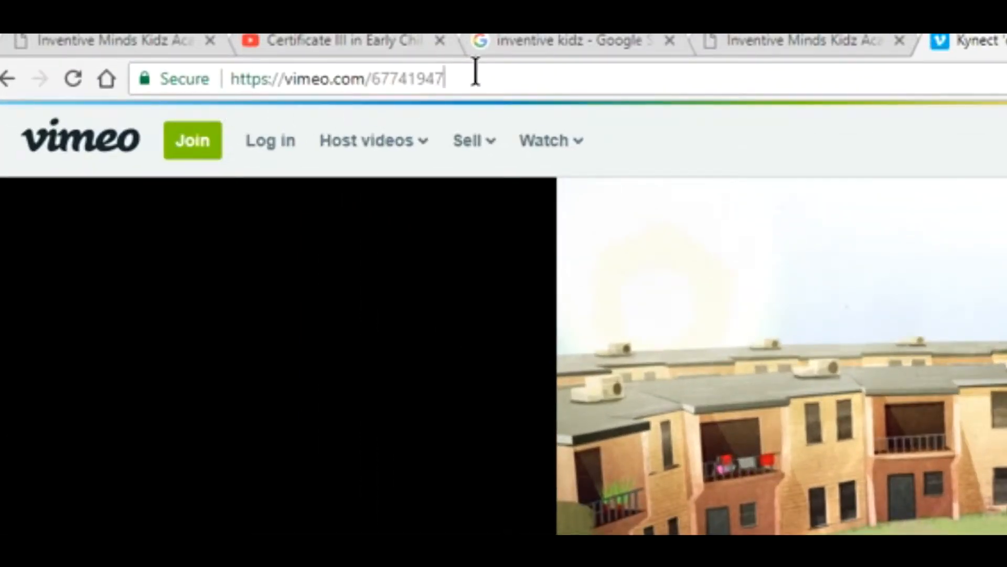
- Copy the YouTube Certificate III video's address and return to the CMS new-page form
{"action": "left_click_drag", "start_coordinate": [970, 40], "coordinate": [485, 41]}
{"action": "left_click", "coordinate": [353, 39]}
{"action": "left_click", "coordinate": [625, 79]}
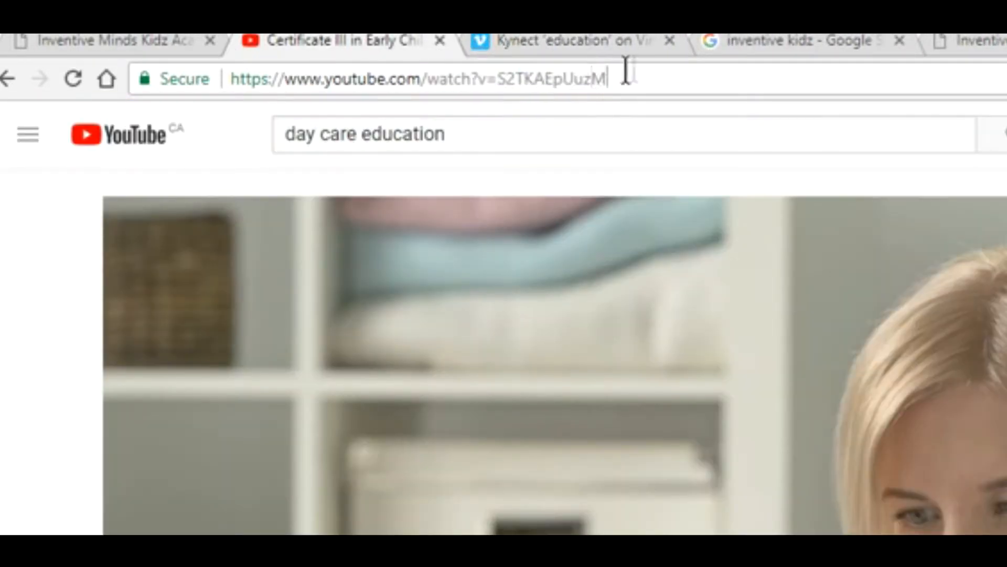
{"action": "left_click_drag", "start_coordinate": [624, 79], "coordinate": [231, 82]}
{"action": "right_click", "coordinate": [334, 80]}
{"action": "left_click", "coordinate": [376, 153]}
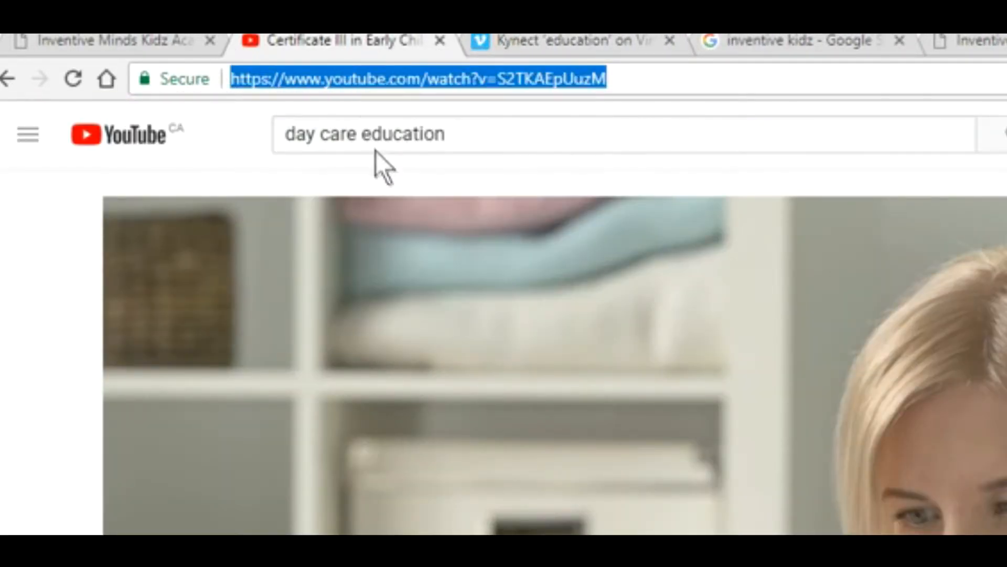
{"action": "left_click", "coordinate": [970, 40]}
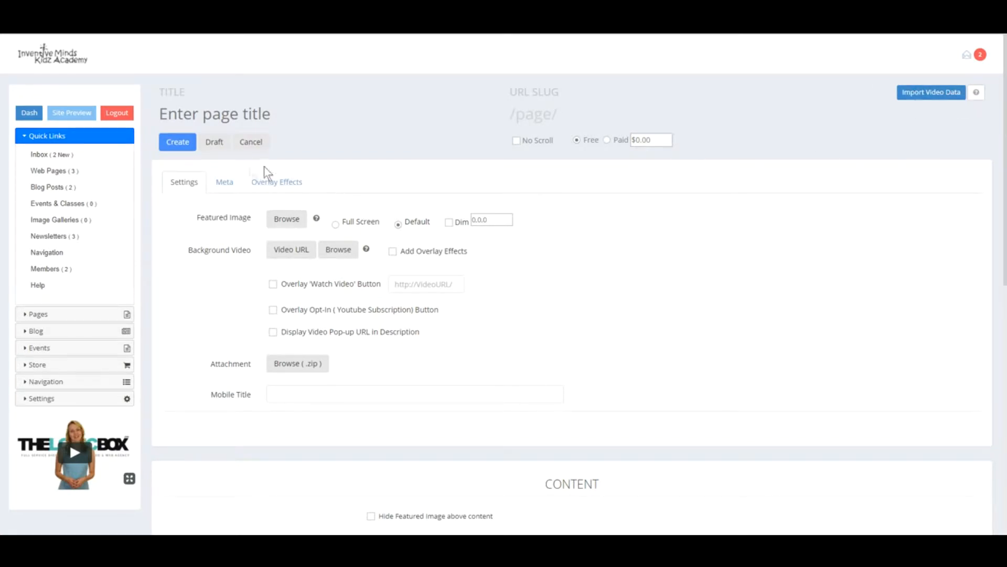
- Check the untitled page's Meta and Settings tabs, then open Import Video Data
{"action": "scroll", "coordinate": [413, 292], "scroll_direction": "down", "scroll_amount": 5}
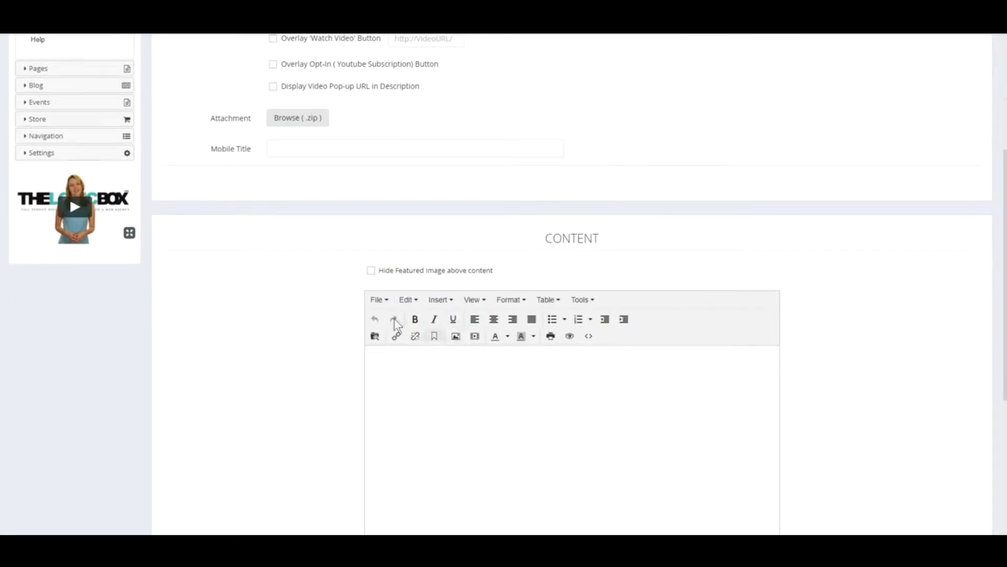
{"action": "scroll", "coordinate": [446, 320], "scroll_direction": "up", "scroll_amount": 5}
{"action": "left_click", "coordinate": [231, 111]}
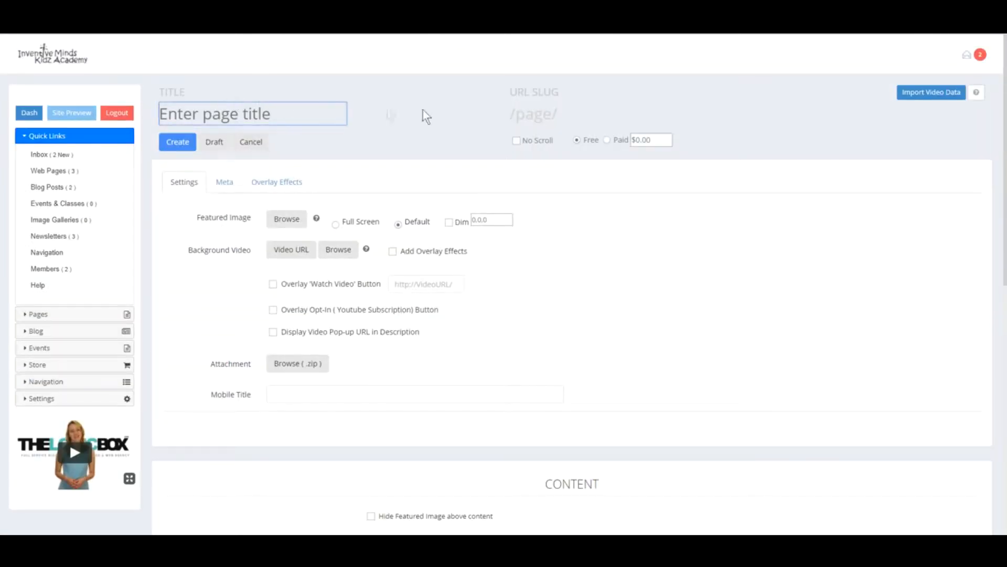
{"action": "left_click", "coordinate": [231, 183]}
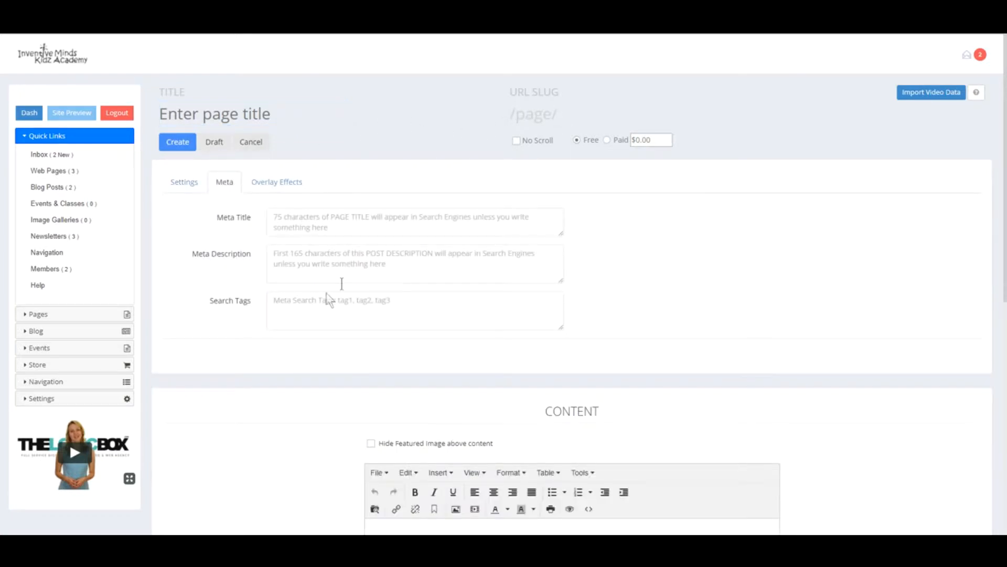
{"action": "left_click", "coordinate": [180, 187]}
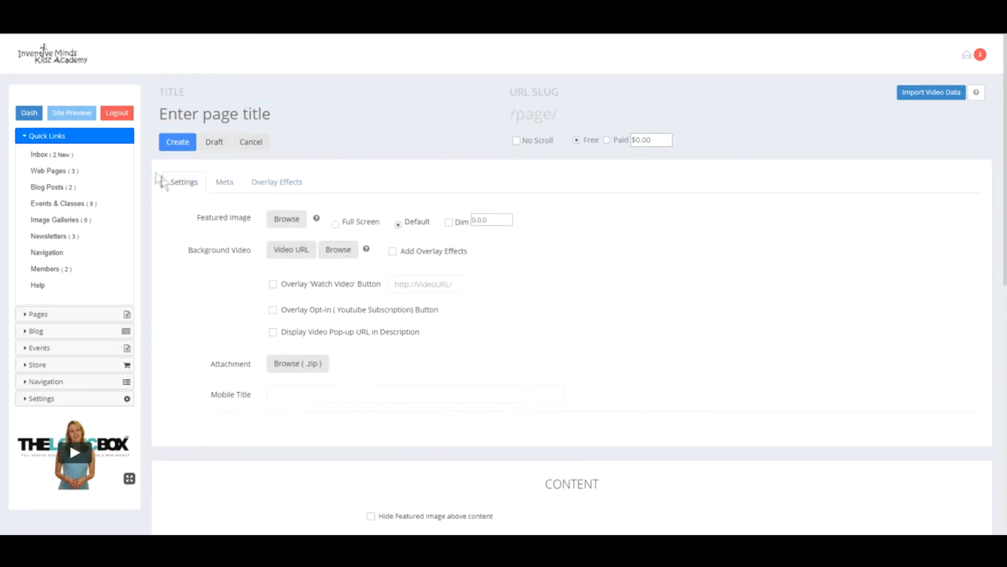
{"action": "left_click", "coordinate": [926, 93]}
- Paste the YouTube course video address and import its title, description, tags, image and settings
{"action": "left_click", "coordinate": [440, 96]}
{"action": "right_click", "coordinate": [434, 96]}
{"action": "left_click", "coordinate": [456, 152]}
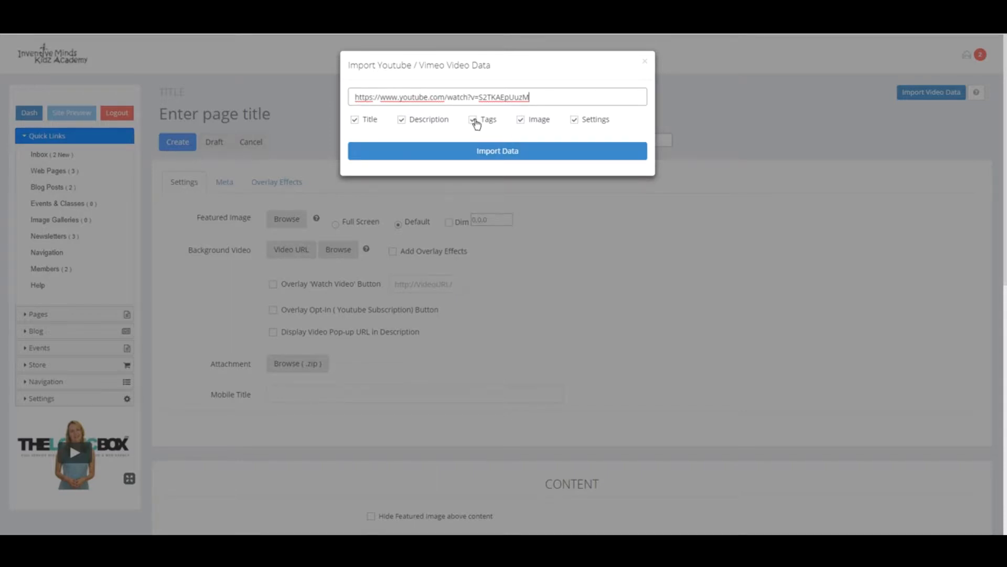
{"action": "left_click", "coordinate": [485, 154]}
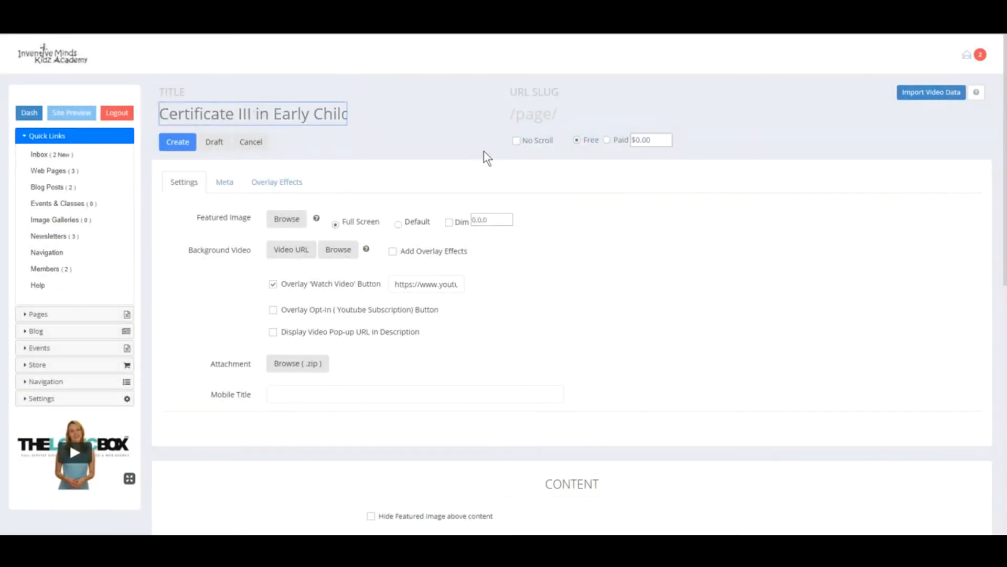
- Check the imported title and certificate-iii-in-early-child slug, and turn on No Scroll
{"action": "left_click", "coordinate": [243, 114]}
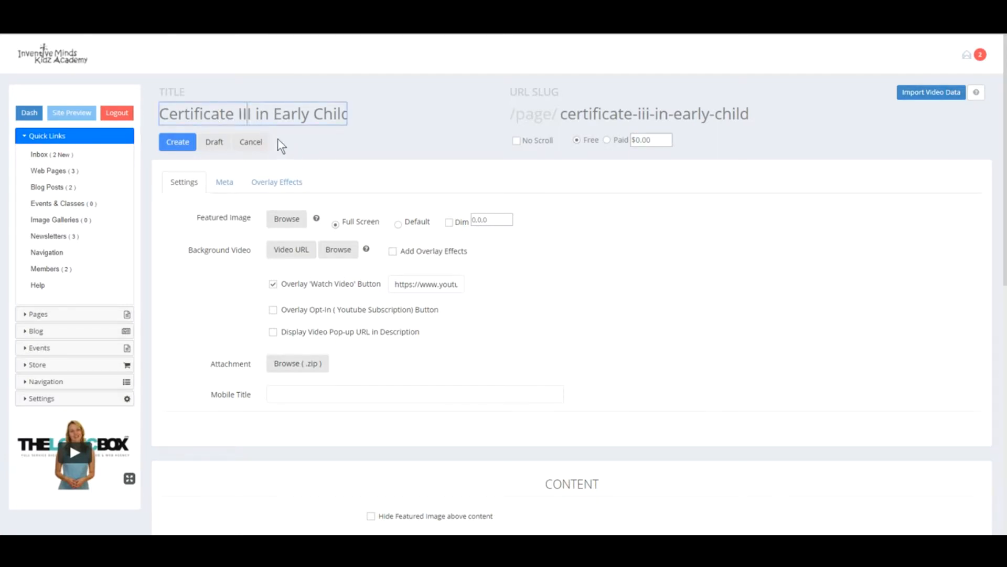
{"action": "key", "text": "Right"}
{"action": "key", "text": "Right"}
{"action": "key", "text": "Right"}
{"action": "key", "text": "Right"}
{"action": "key", "text": "Right"}
{"action": "key", "text": "Right"}
{"action": "key", "text": "Right"}
{"action": "key", "text": "Right"}
{"action": "key", "text": "Right"}
{"action": "key", "text": "Right"}
{"action": "key", "text": "Right"}
{"action": "key", "text": "Right"}
{"action": "key", "text": "Right"}
{"action": "key", "text": "Right"}
{"action": "key", "text": "Right"}
{"action": "key", "text": "Right"}
{"action": "key", "text": "Right"}
{"action": "key", "text": "Right"}
{"action": "key", "text": "Right"}
{"action": "key", "text": "Right"}
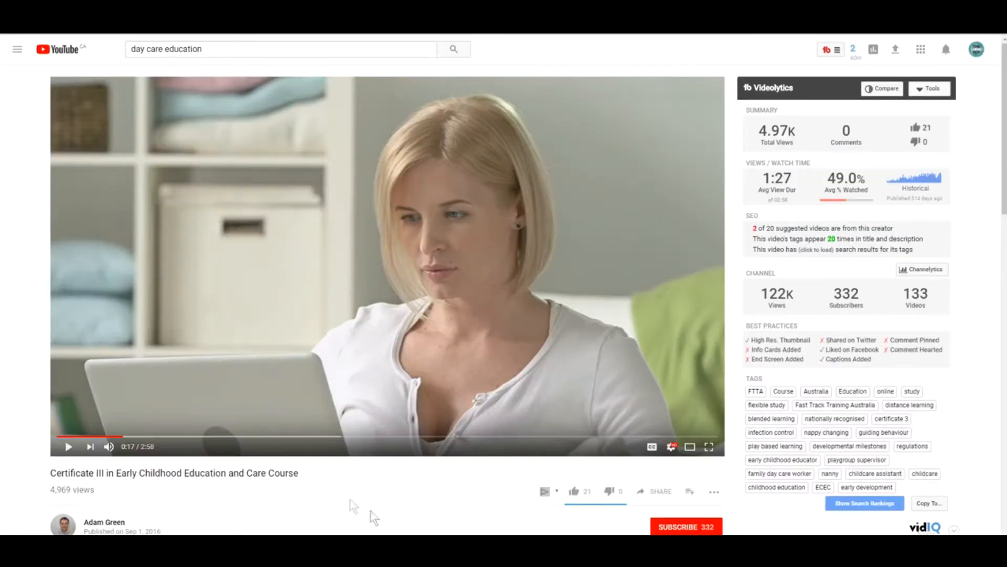
{"action": "left_click_drag", "start_coordinate": [303, 475], "coordinate": [48, 476]}
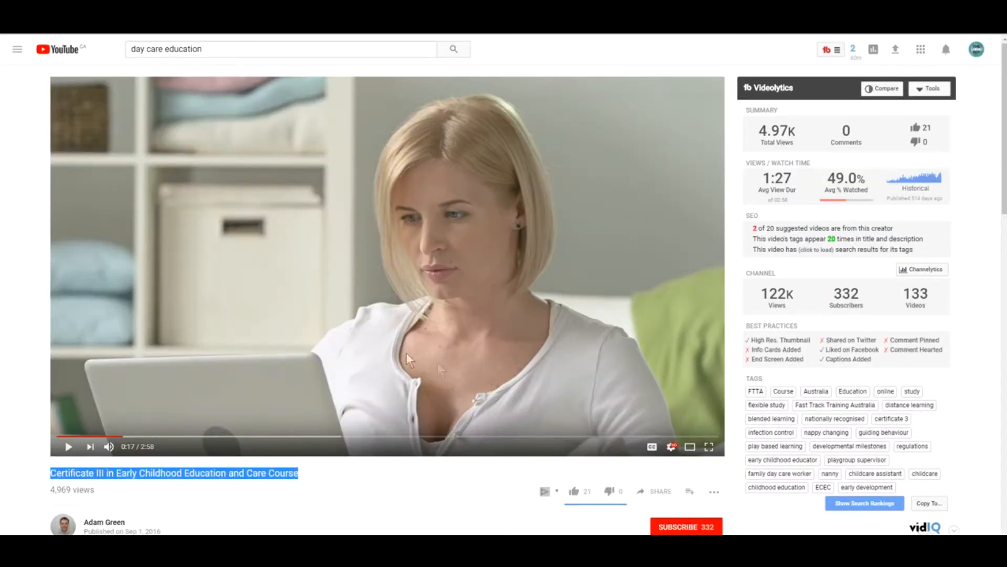
{"action": "left_click", "coordinate": [505, 32]}
{"action": "left_click", "coordinate": [563, 112]}
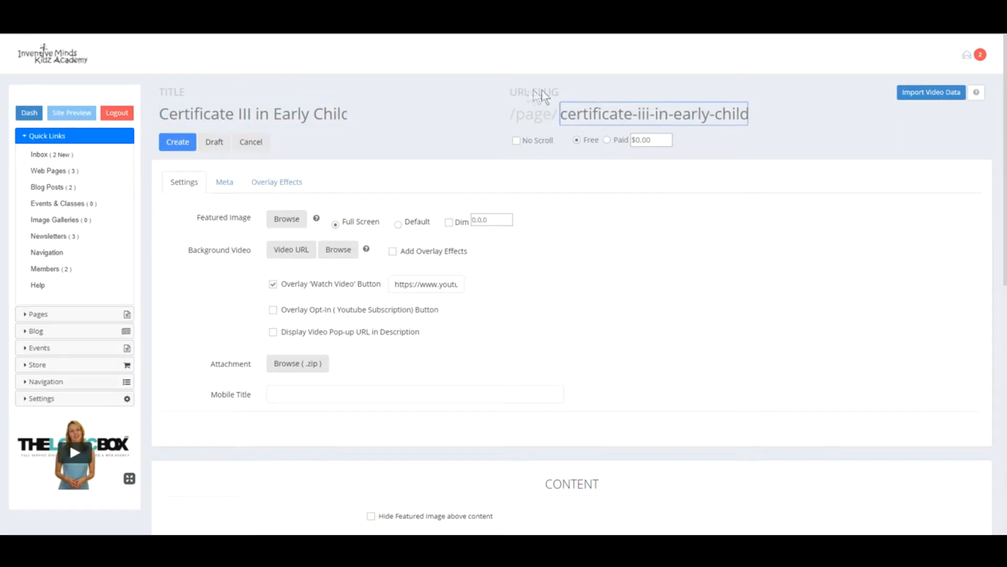
{"action": "left_click", "coordinate": [517, 140]}
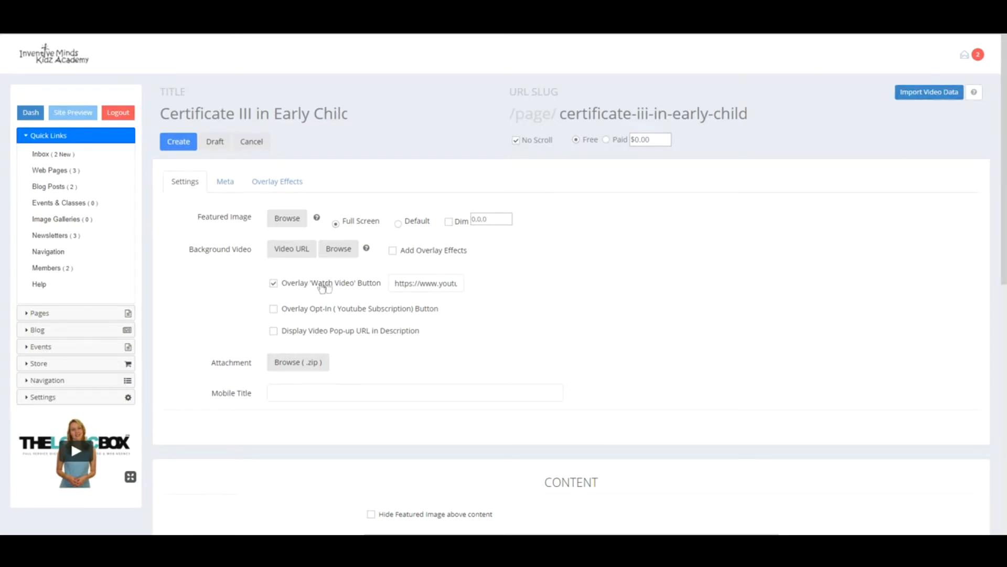
- Switch on the Watch Video overlay and review the imported childcare search tags on the Meta tab
{"action": "left_click", "coordinate": [273, 284]}
{"action": "left_click_drag", "start_coordinate": [397, 283], "coordinate": [534, 284]}
{"action": "left_click_drag", "start_coordinate": [411, 274], "coordinate": [294, 281]}
{"action": "left_click", "coordinate": [226, 182]}
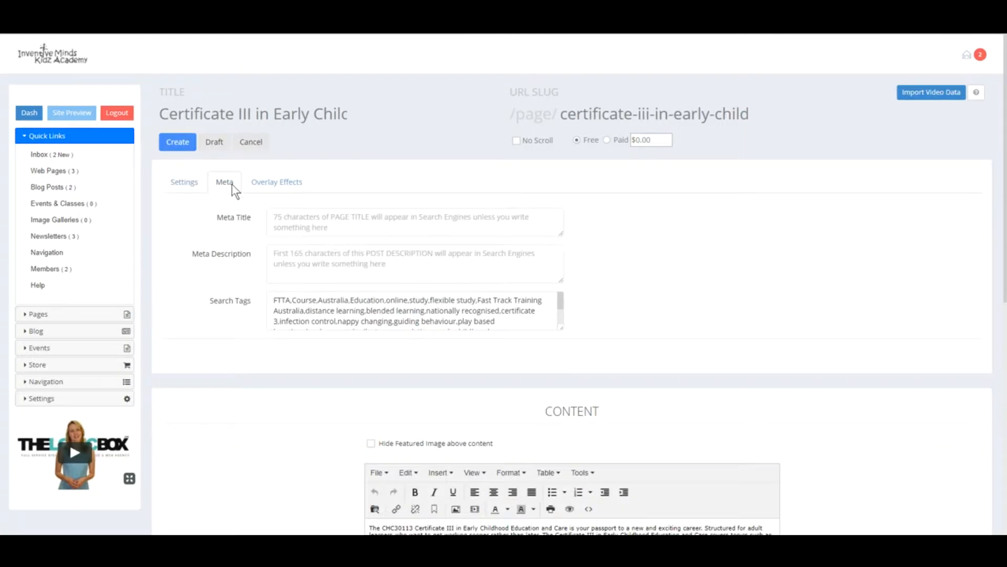
{"action": "left_click_drag", "start_coordinate": [272, 300], "coordinate": [516, 334]}
{"action": "left_click", "coordinate": [502, 322]}
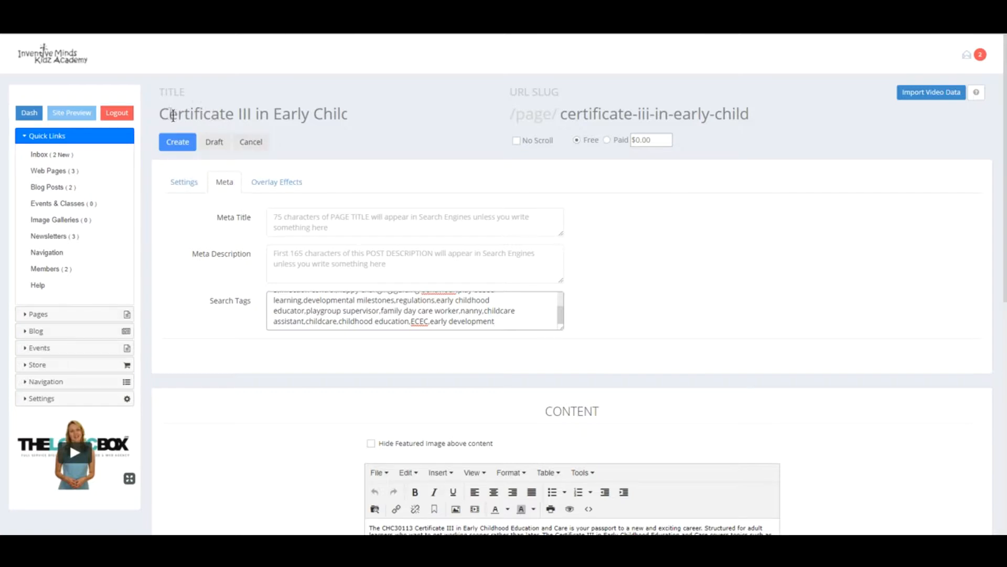
- Compare the empty meta title and meta description with the page title and course description
{"action": "left_click_drag", "start_coordinate": [160, 112], "coordinate": [387, 122]}
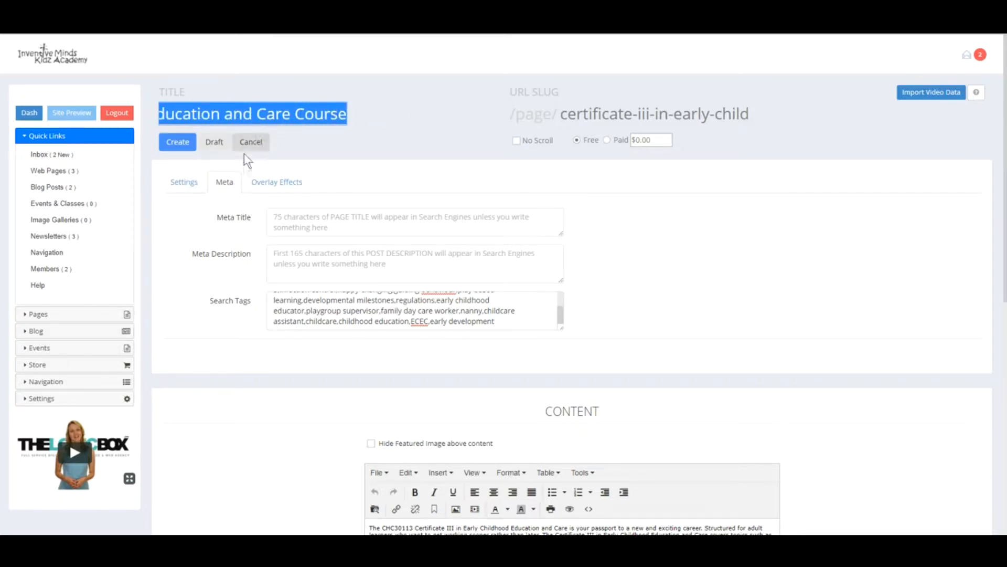
{"action": "left_click", "coordinate": [287, 220]}
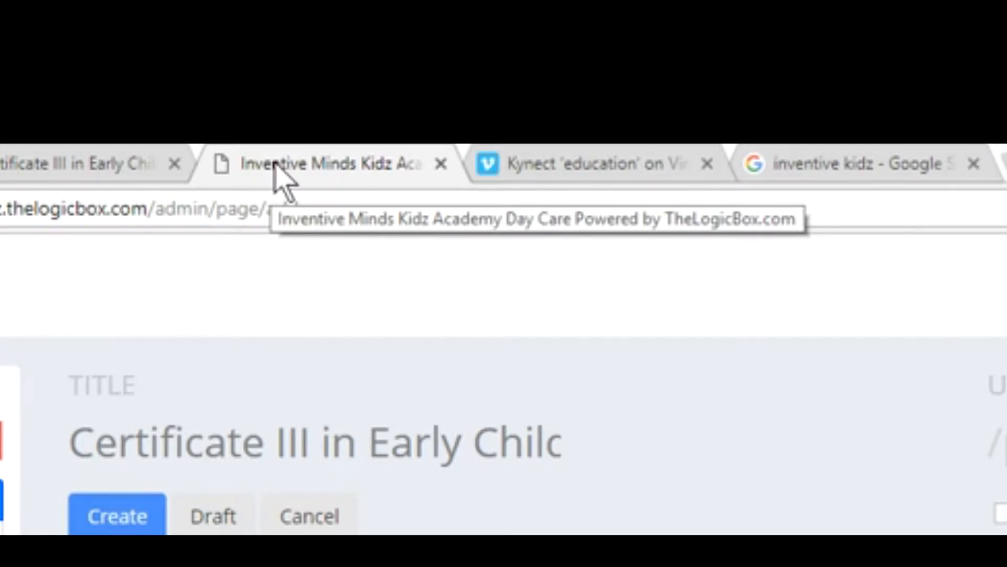
{"action": "left_click_drag", "start_coordinate": [74, 435], "coordinate": [708, 443]}
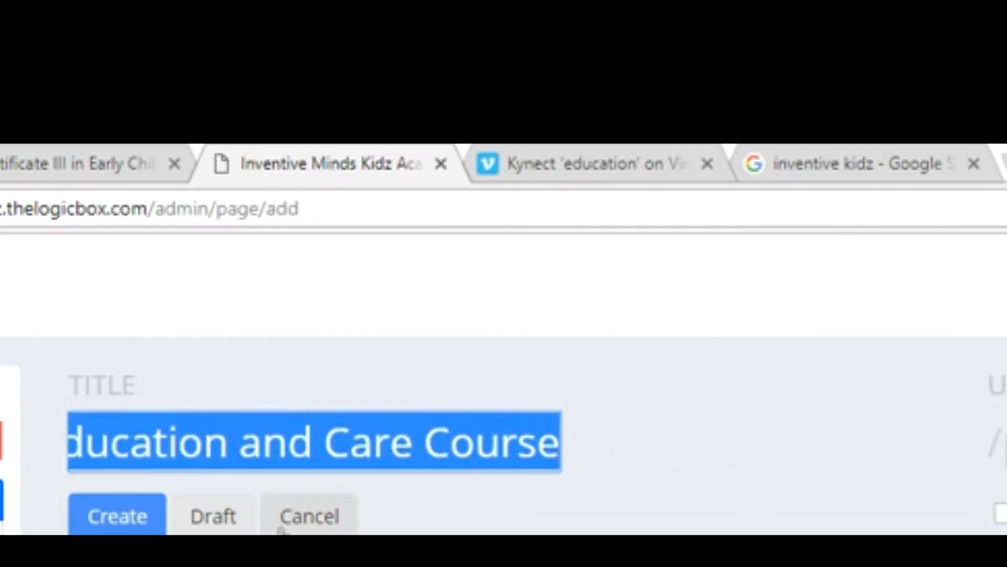
{"action": "left_click", "coordinate": [389, 434]}
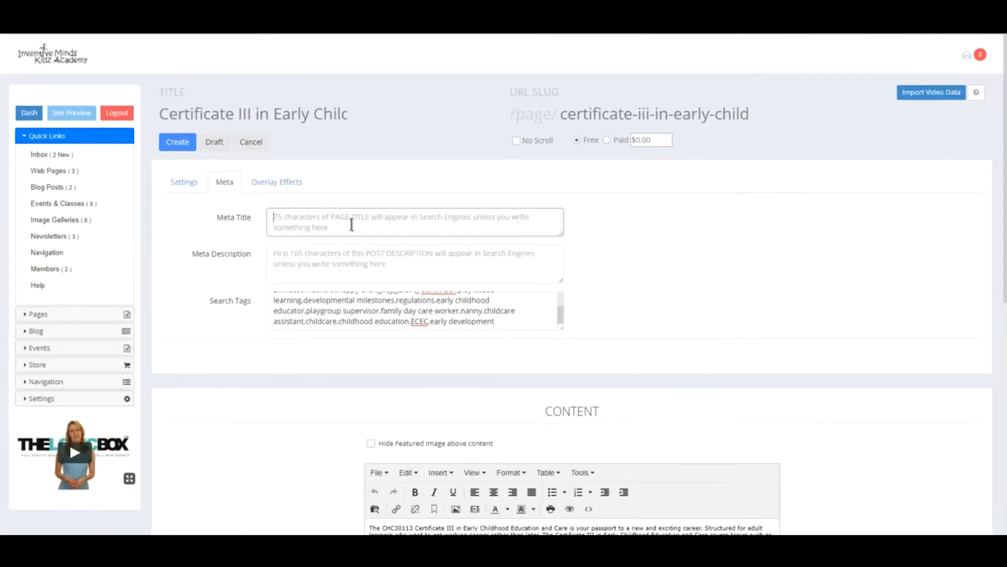
{"action": "left_click", "coordinate": [292, 256]}
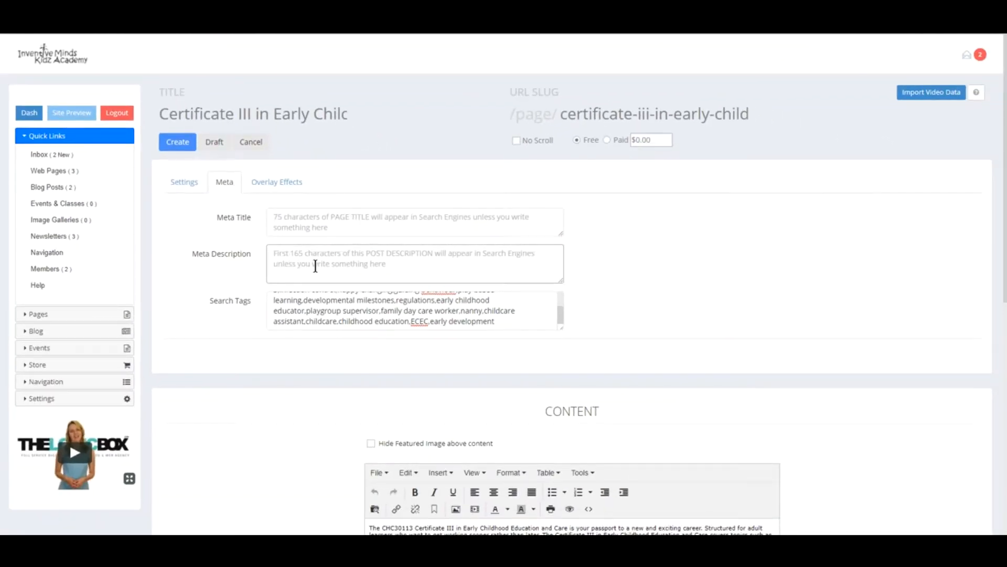
{"action": "scroll", "coordinate": [337, 299], "scroll_direction": "down", "scroll_amount": 2}
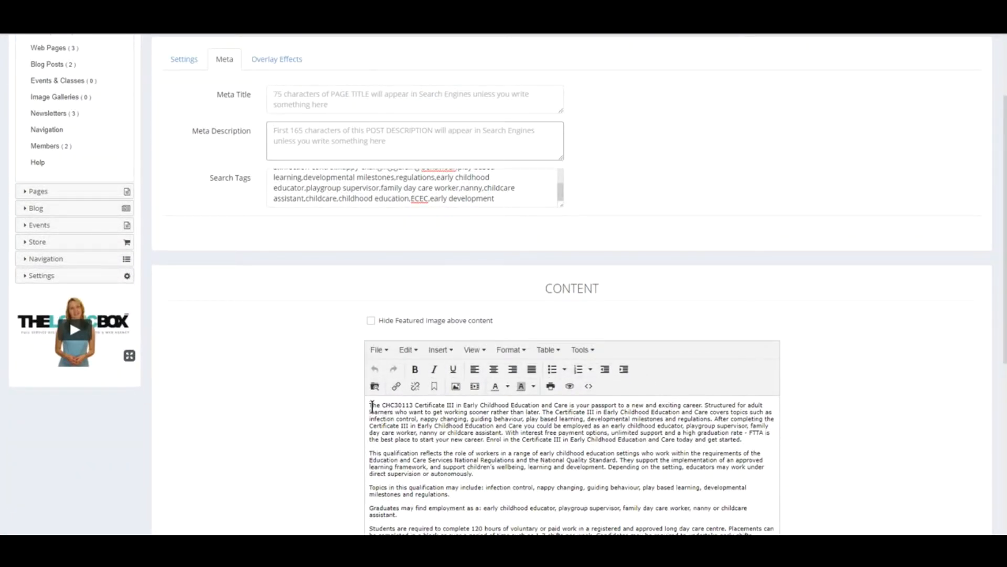
{"action": "left_click_drag", "start_coordinate": [370, 405], "coordinate": [360, 387]}
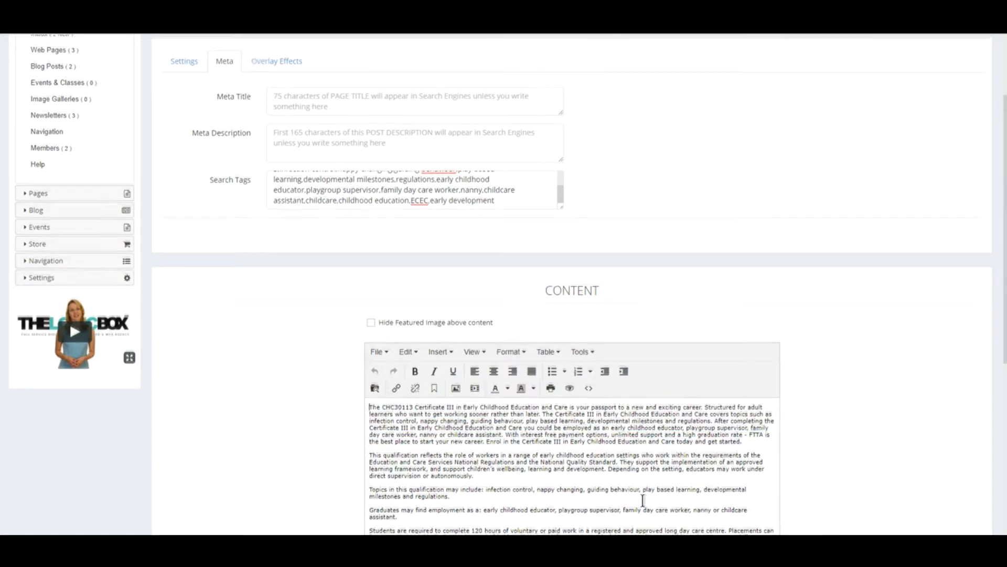
{"action": "scroll", "coordinate": [643, 500], "scroll_direction": "up", "scroll_amount": 2}
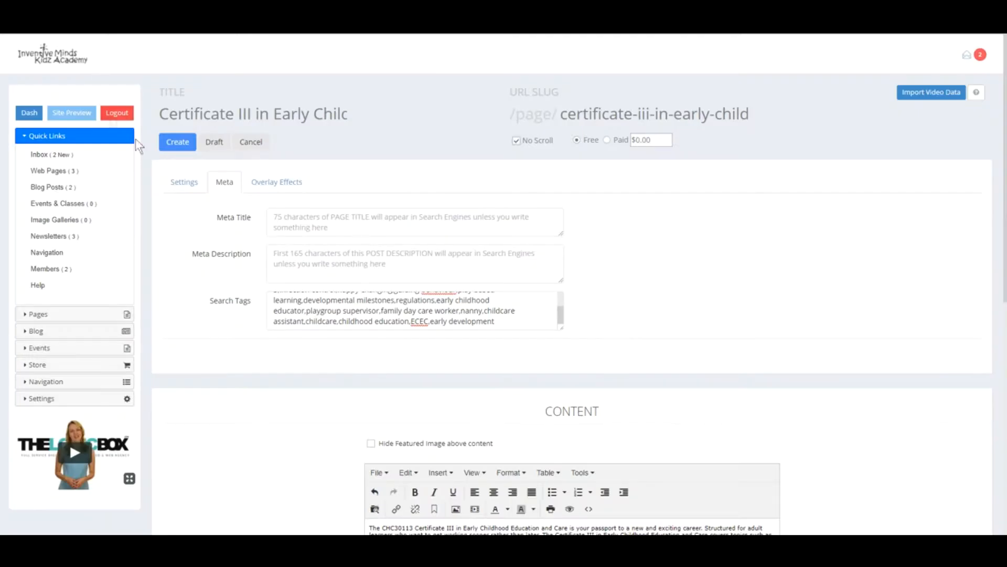
- Enter 'type in here' as a sample meta description and select it
{"action": "scroll", "coordinate": [545, 414], "scroll_direction": "down", "scroll_amount": 3}
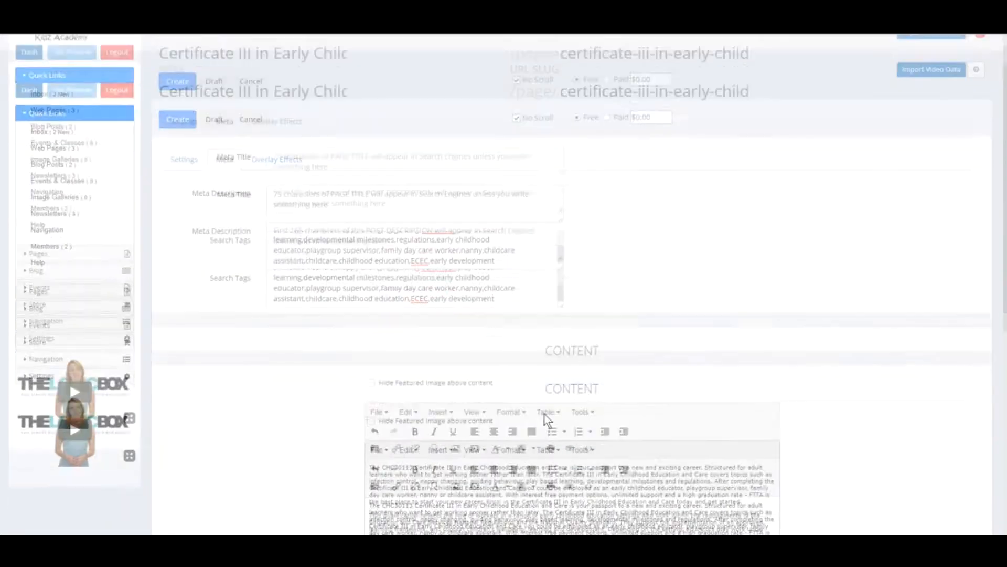
{"action": "left_click_drag", "start_coordinate": [524, 420], "coordinate": [369, 405]}
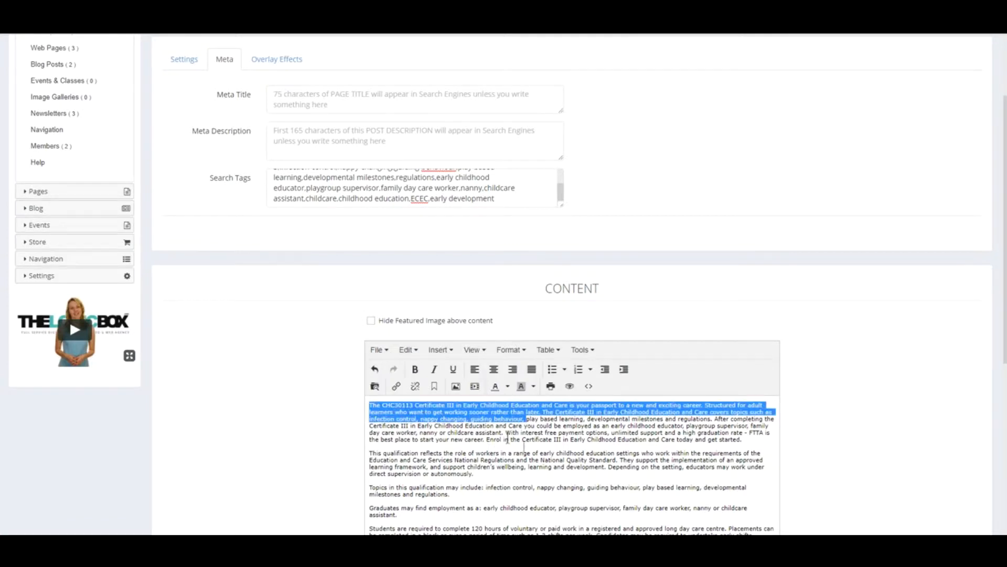
{"action": "left_click", "coordinate": [292, 129]}
{"action": "type", "text": "type in here"}
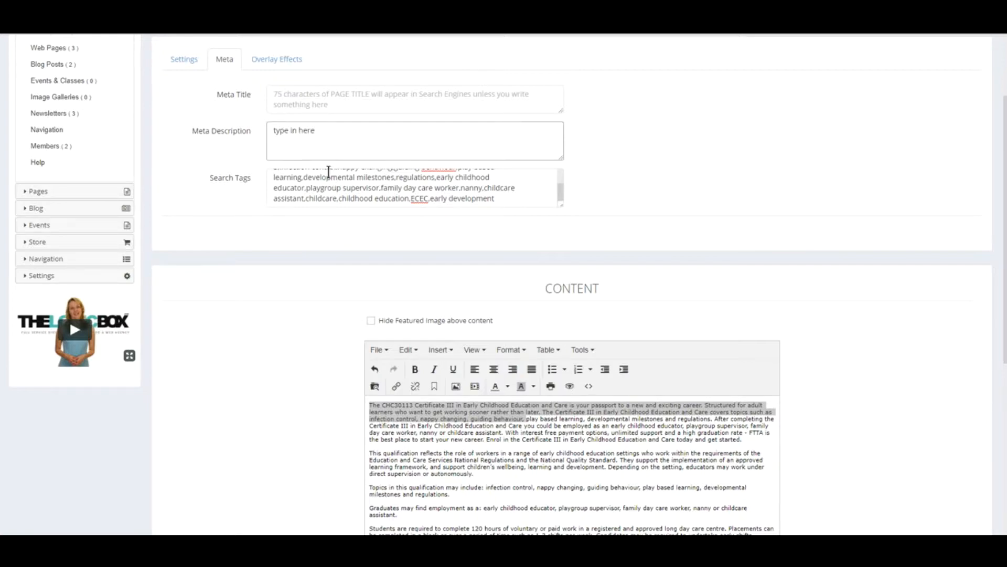
{"action": "left_click_drag", "start_coordinate": [332, 131], "coordinate": [256, 143]}
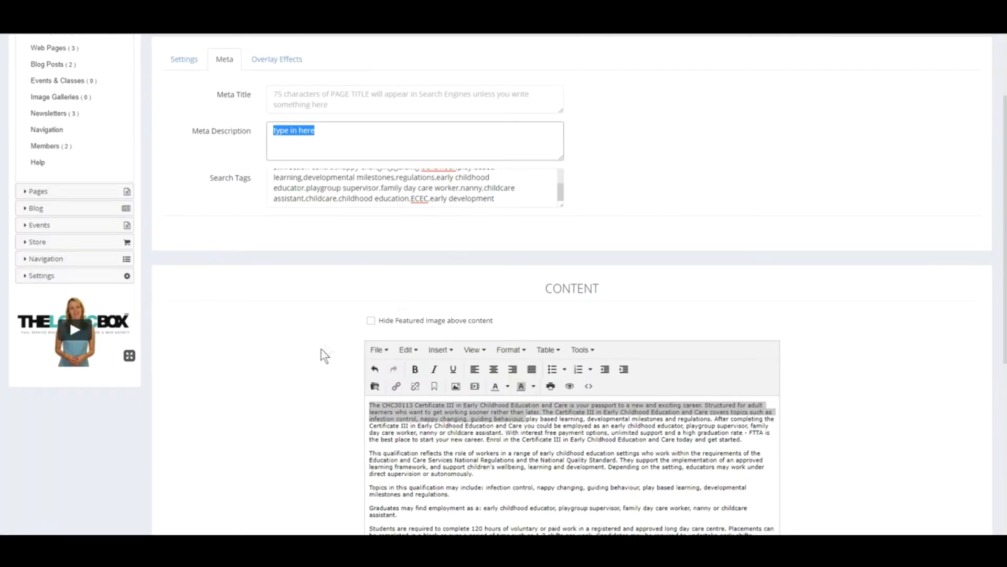
{"action": "scroll", "coordinate": [321, 348], "scroll_direction": "up", "scroll_amount": 3}
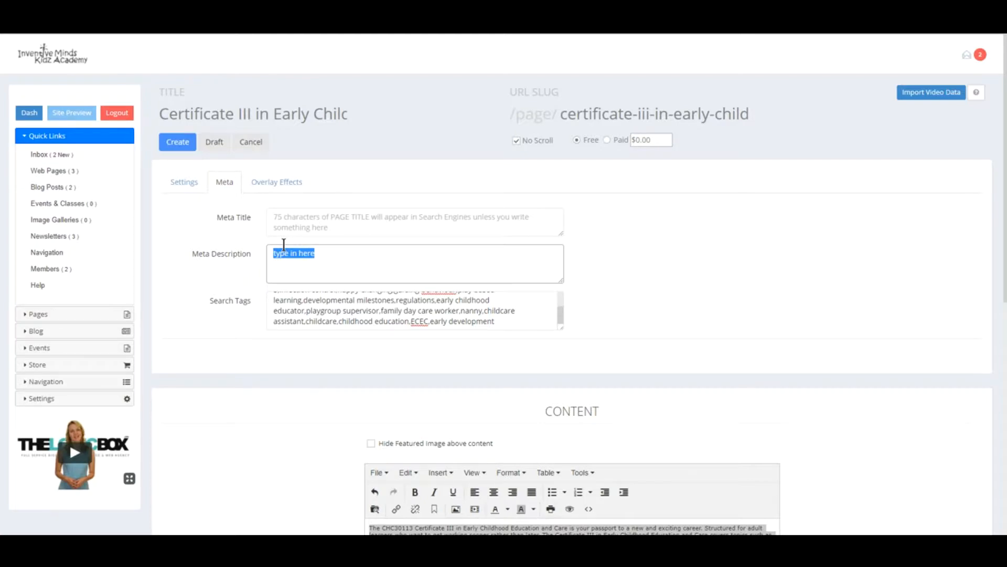
- Delete the sample meta description and go back to the Settings content editor
{"action": "key", "text": "BackSpace"}
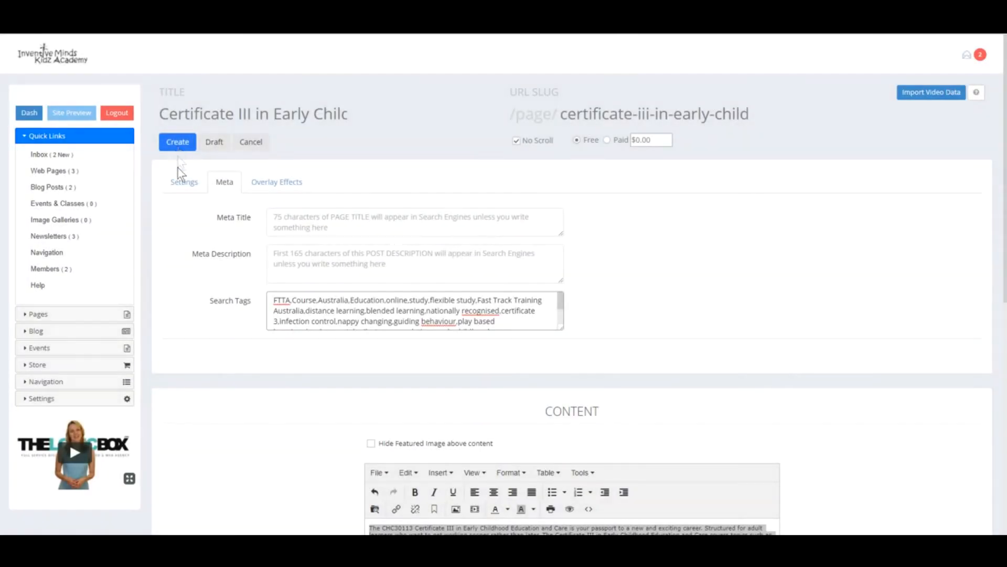
{"action": "left_click", "coordinate": [181, 181]}
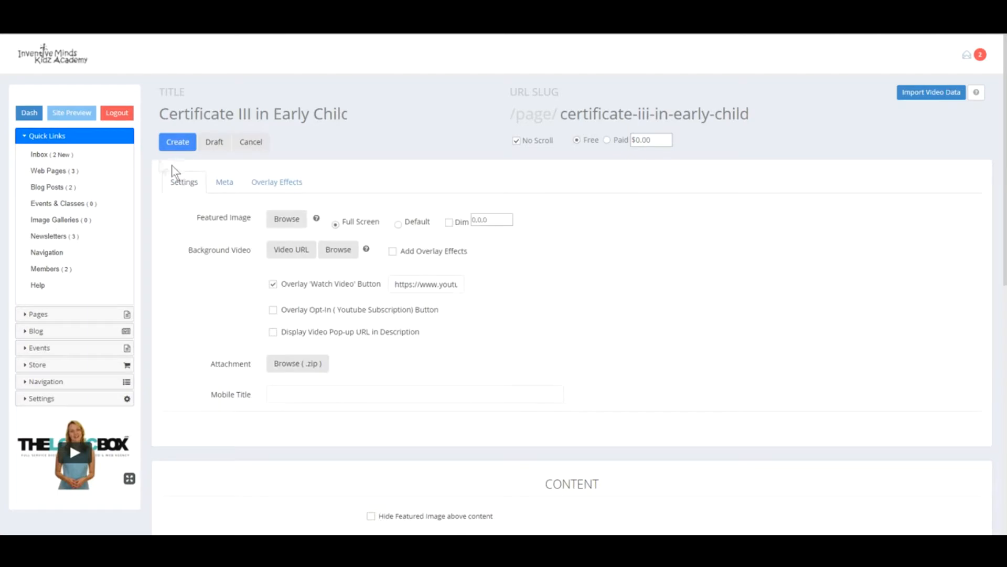
{"action": "scroll", "coordinate": [695, 420], "scroll_direction": "down", "scroll_amount": 5}
{"action": "left_click", "coordinate": [520, 445]}
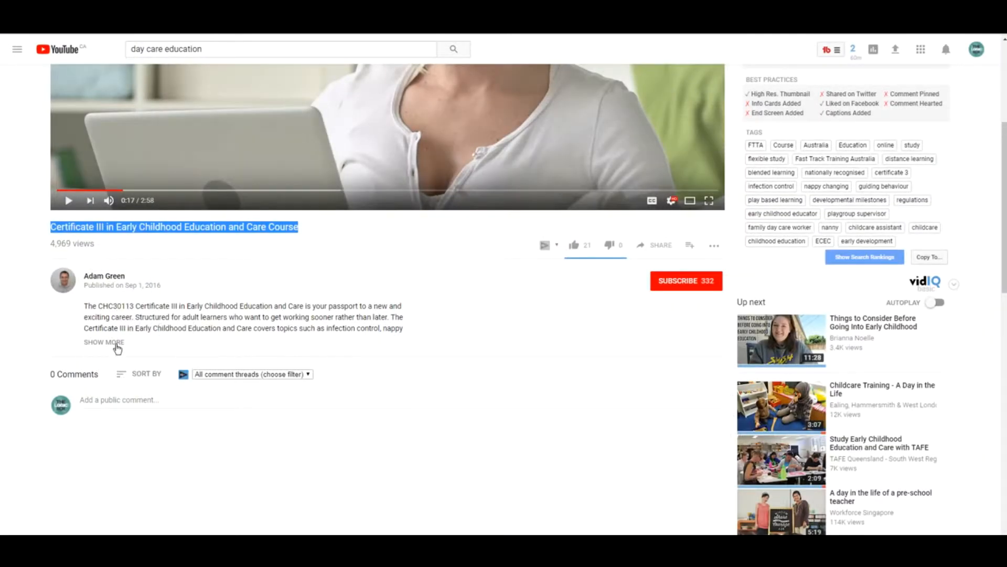
- Break the course text so 'After completing the Certificate III…' begins a new paragraph
{"action": "left_click", "coordinate": [116, 346]}
{"action": "left_click_drag", "start_coordinate": [84, 306], "coordinate": [167, 363]}
{"action": "left_click", "coordinate": [167, 363]}
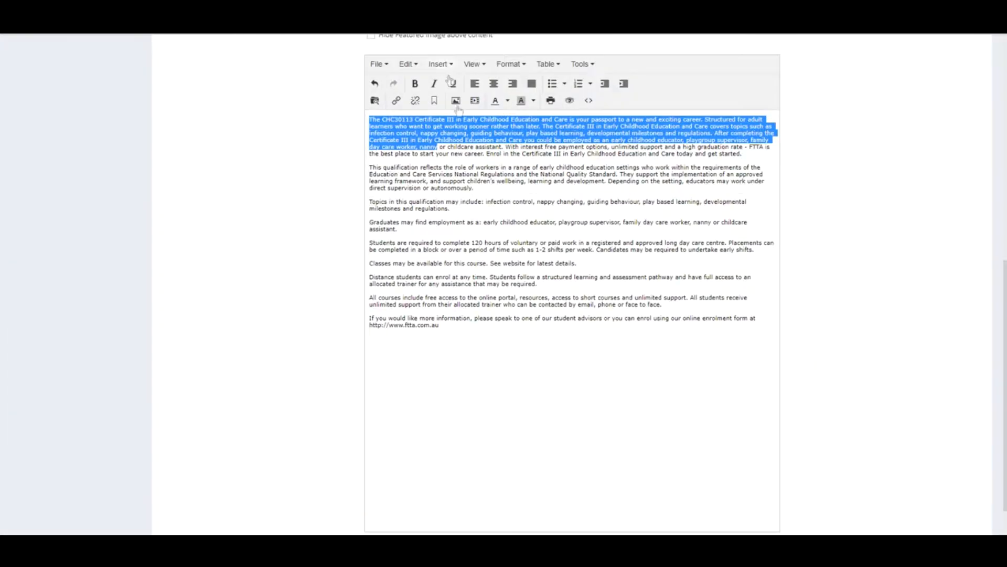
{"action": "left_click", "coordinate": [451, 177]}
{"action": "scroll", "coordinate": [475, 210], "scroll_direction": "up", "scroll_amount": 3}
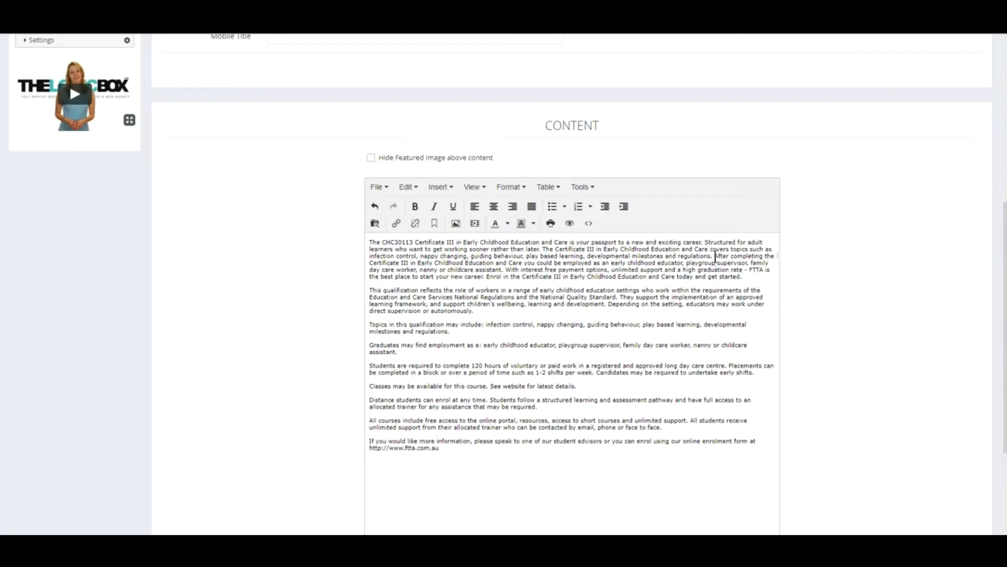
{"action": "key", "text": "Return"}
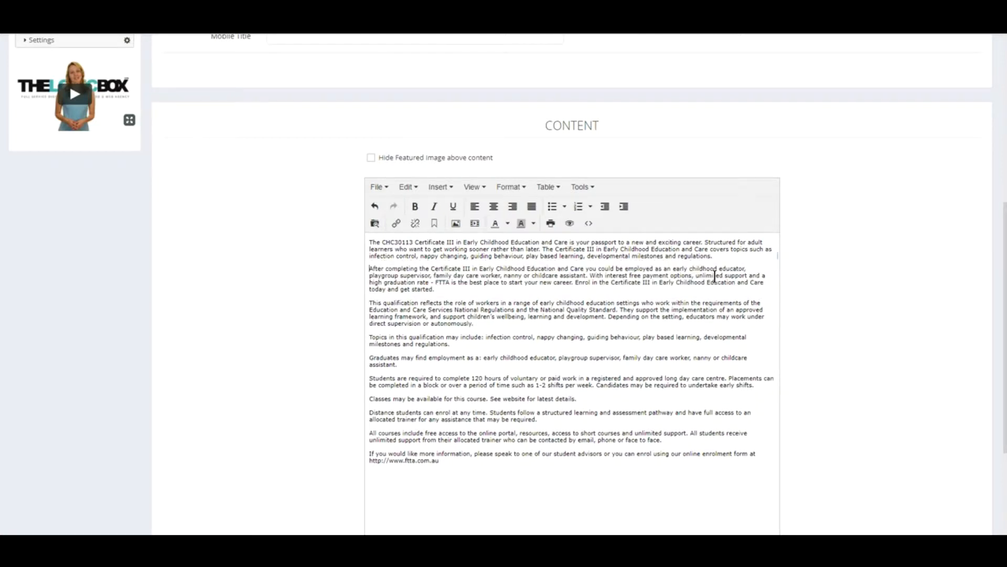
- Bold the opening clause of the 'After completing' paragraph
{"action": "left_click", "coordinate": [433, 275], "text": "shift"}
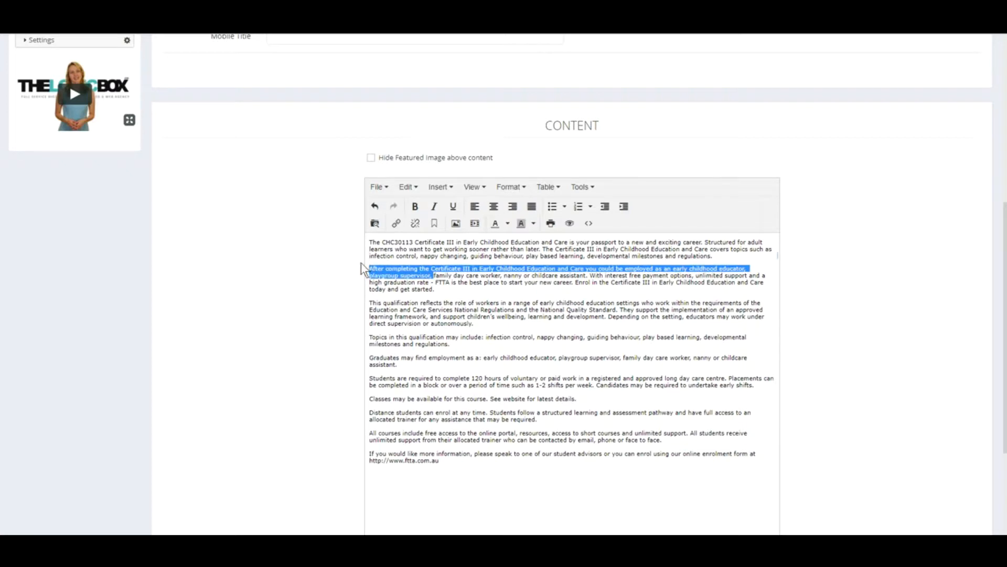
{"action": "left_click", "coordinate": [415, 206]}
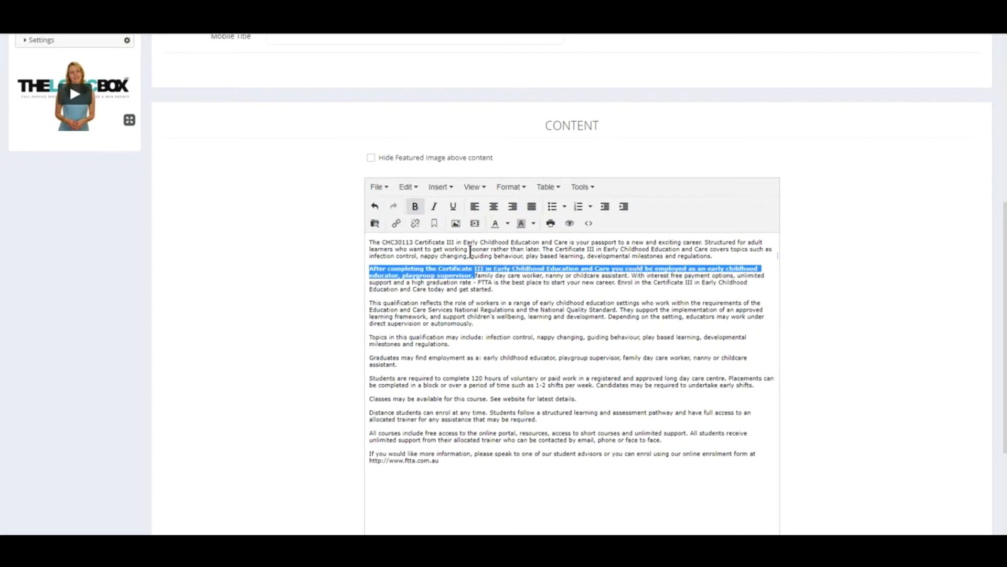
{"action": "left_click", "coordinate": [720, 257]}
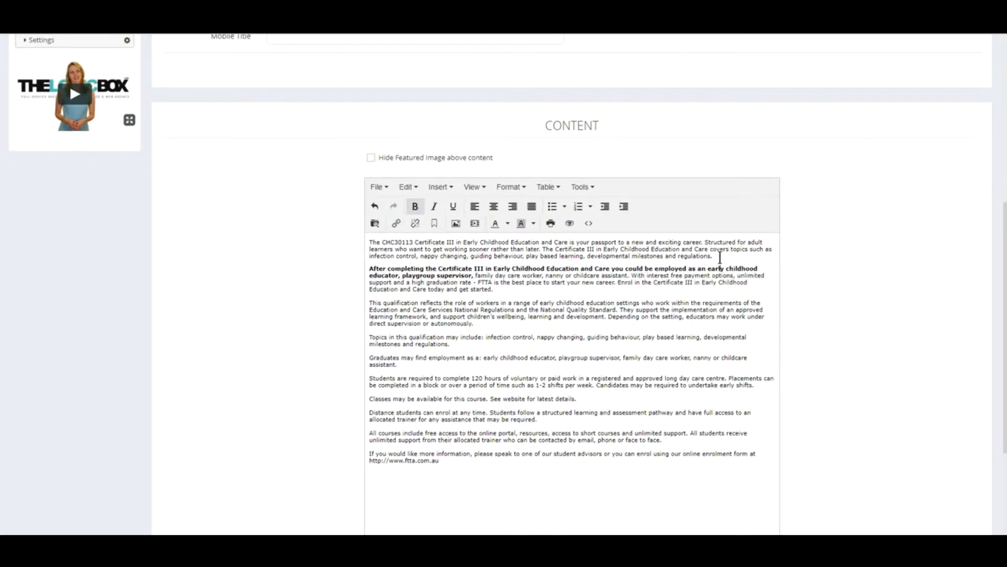
- Add a 'Title goes here' line above it formatted as Heading 2
{"action": "key", "text": "Return"}
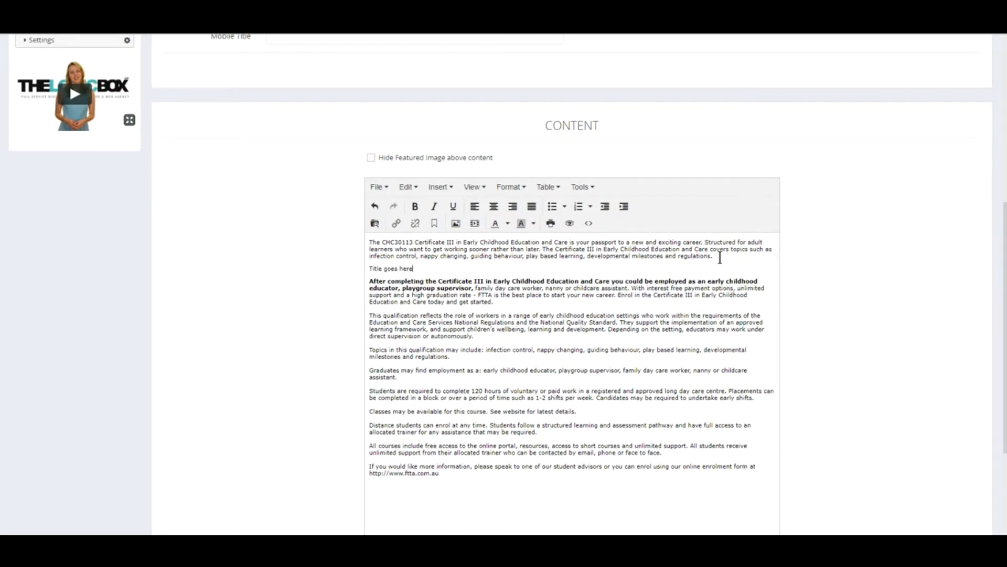
{"action": "key", "text": "shift+Home"}
{"action": "left_click", "coordinate": [530, 189]}
{"action": "mouse_move", "coordinate": [525, 307]}
{"action": "mouse_move", "coordinate": [603, 306]}
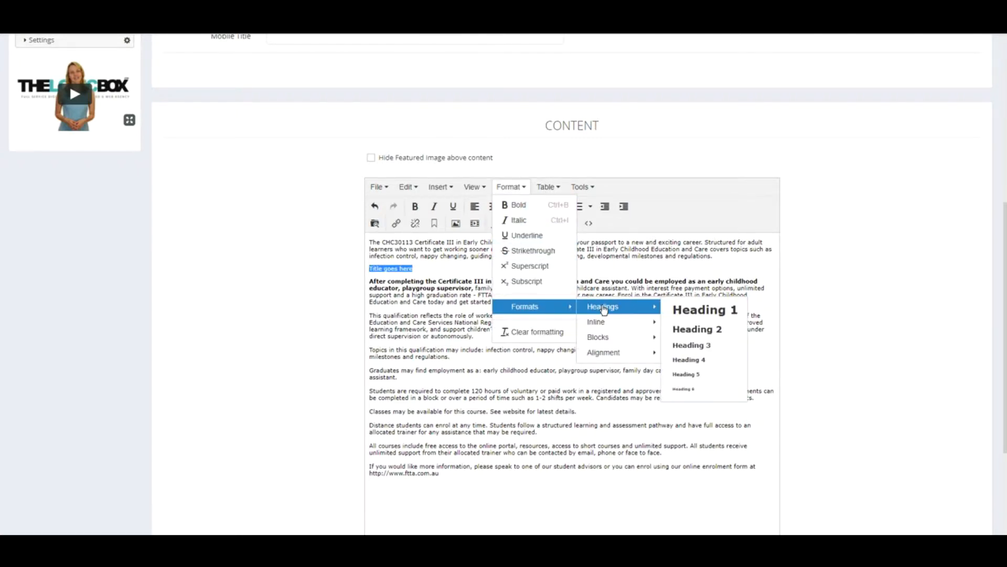
{"action": "left_click", "coordinate": [700, 328]}
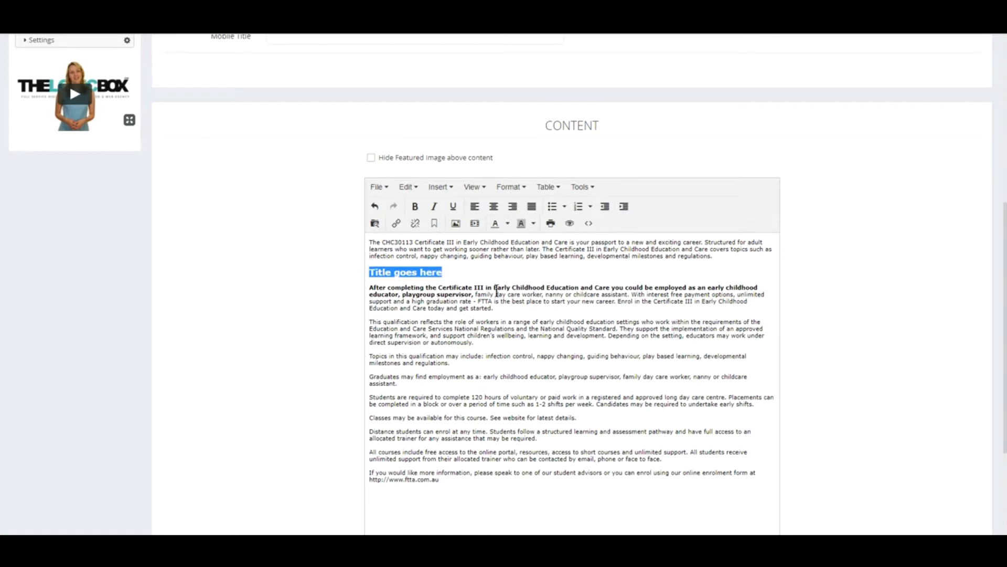
{"action": "left_click", "coordinate": [473, 268]}
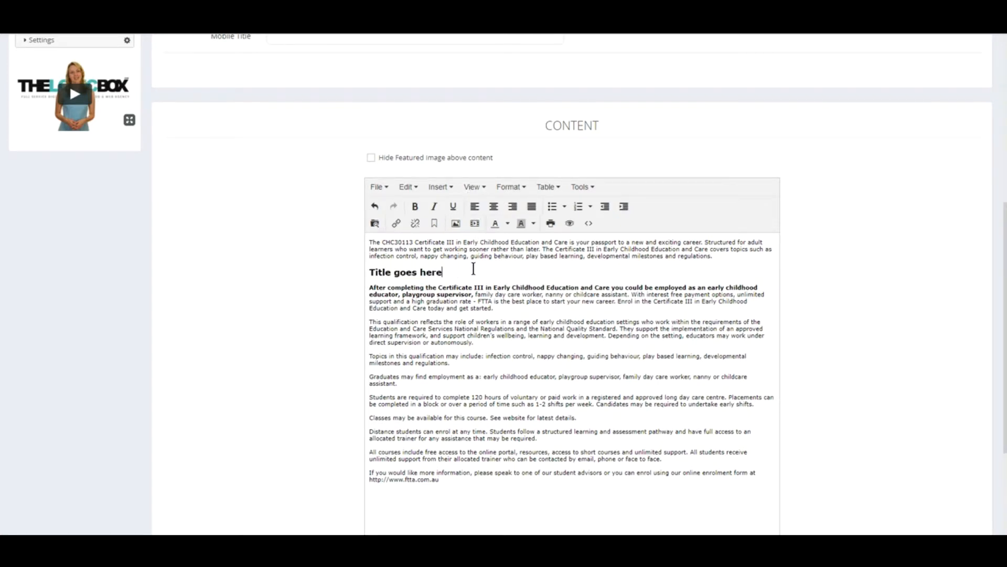
- Add an empty line after 'autonomously.' and start inserting a video there
{"action": "left_click", "coordinate": [485, 344]}
{"action": "key", "text": "Return"}
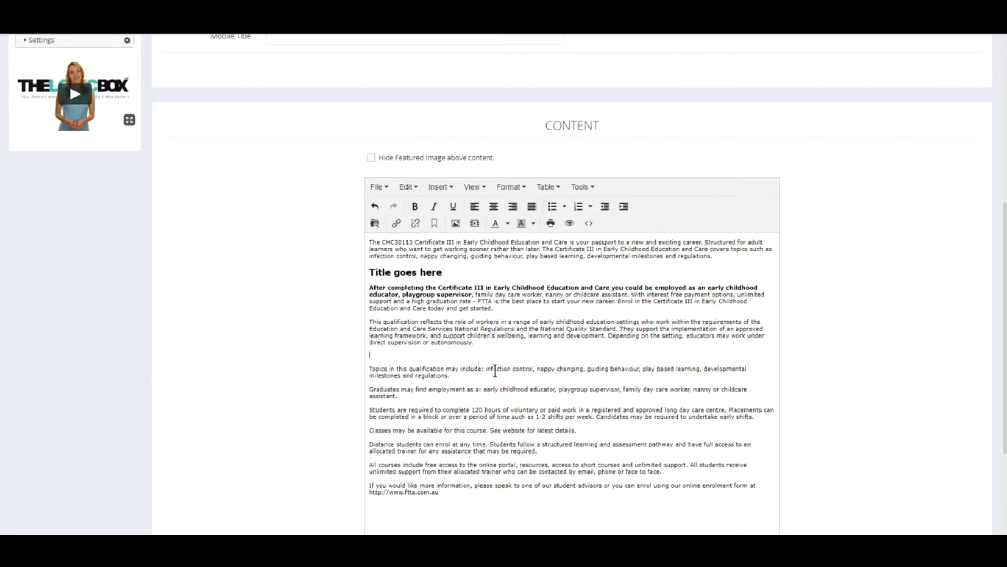
{"action": "left_click", "coordinate": [474, 224]}
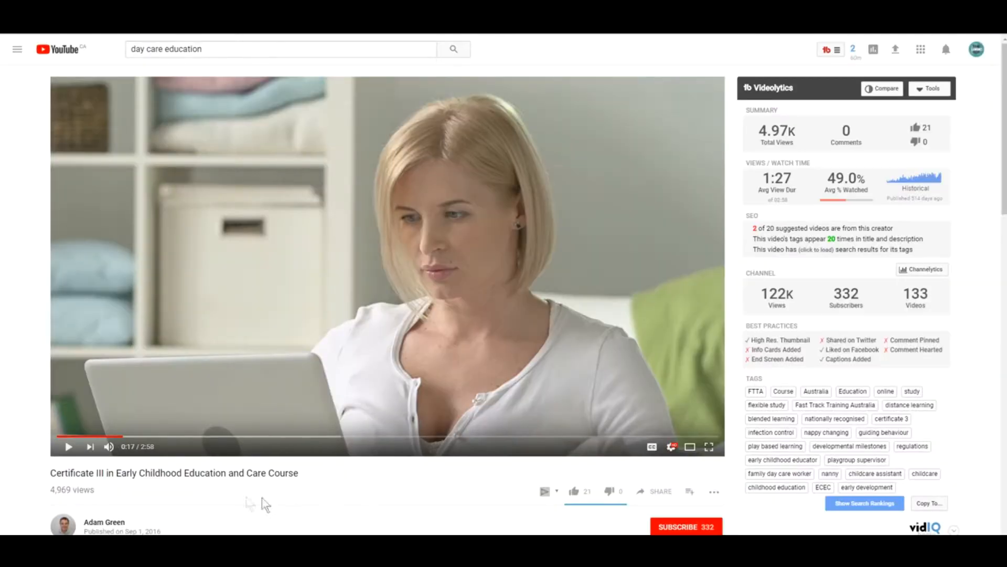
{"action": "scroll", "coordinate": [259, 499], "scroll_direction": "down", "scroll_amount": 7}
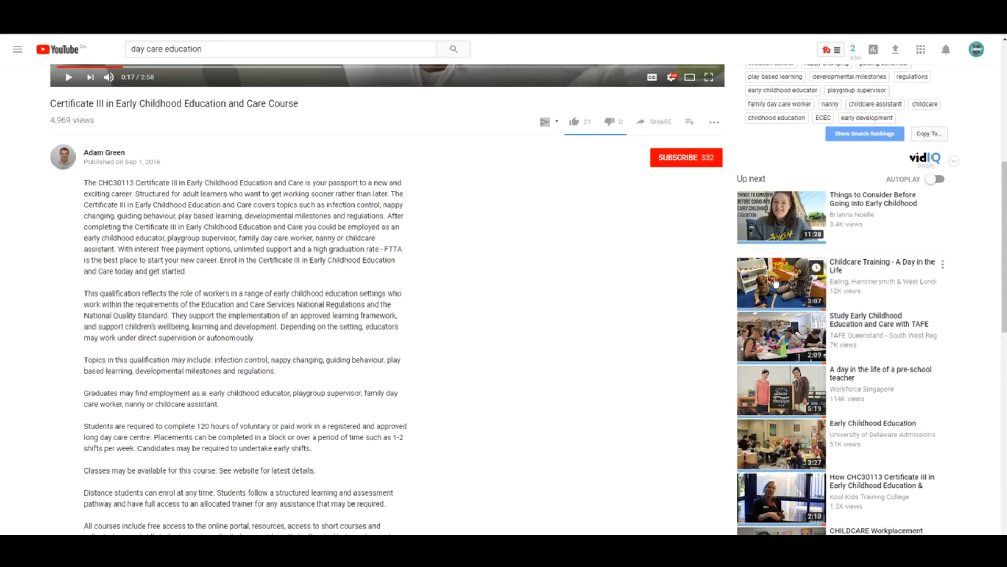
- Open the 'Childcare Training - A Day in the Life' video and copy its web address
{"action": "left_click", "coordinate": [790, 284]}
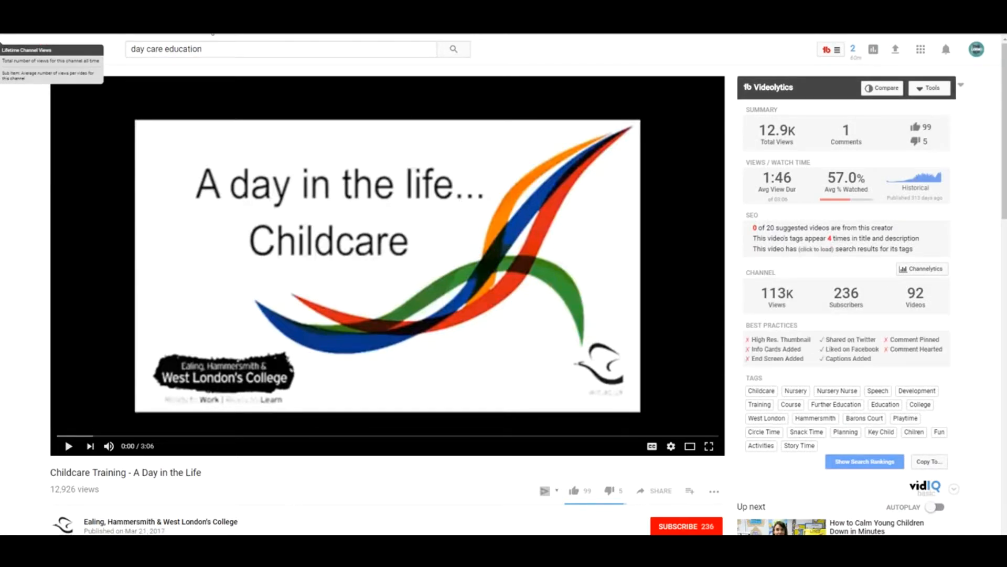
{"action": "left_click", "coordinate": [228, 33]}
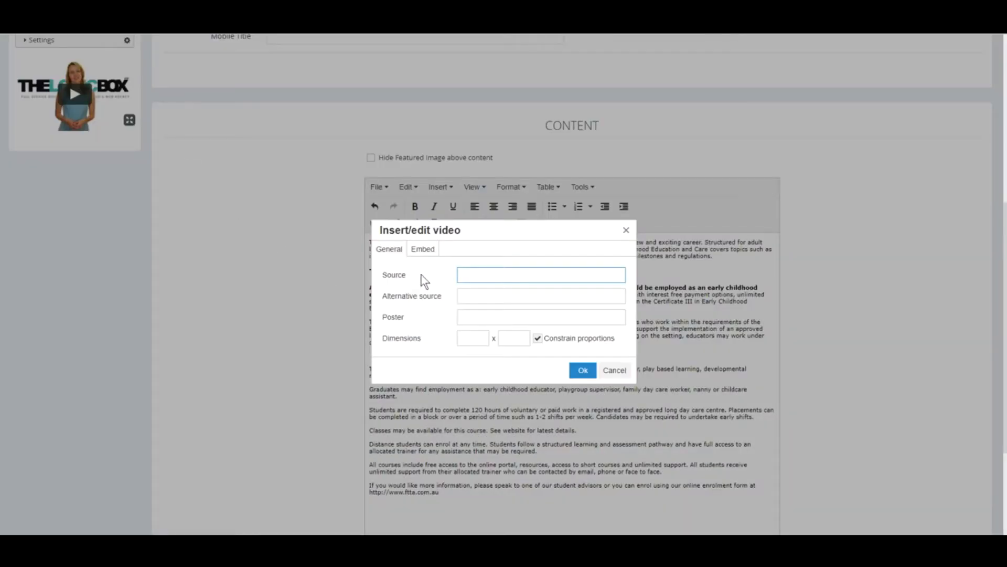
- Embed the Childcare Training YouTube video in the course body from its copied URL
{"action": "type", "text": "https://www.youtube.com/watch?v=HS9Ec4_PcU0"}
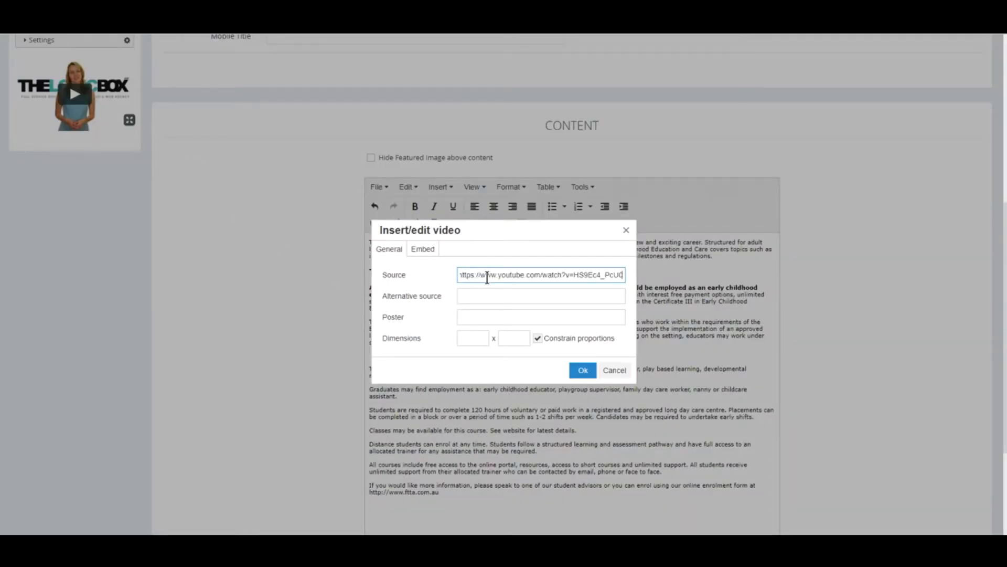
{"action": "left_click", "coordinate": [584, 370]}
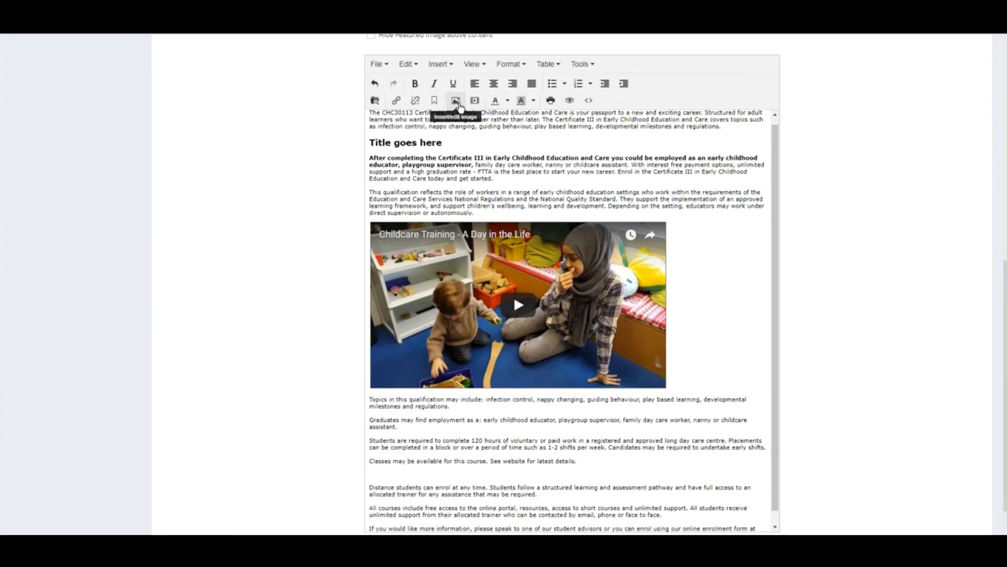
{"action": "left_click", "coordinate": [456, 102]}
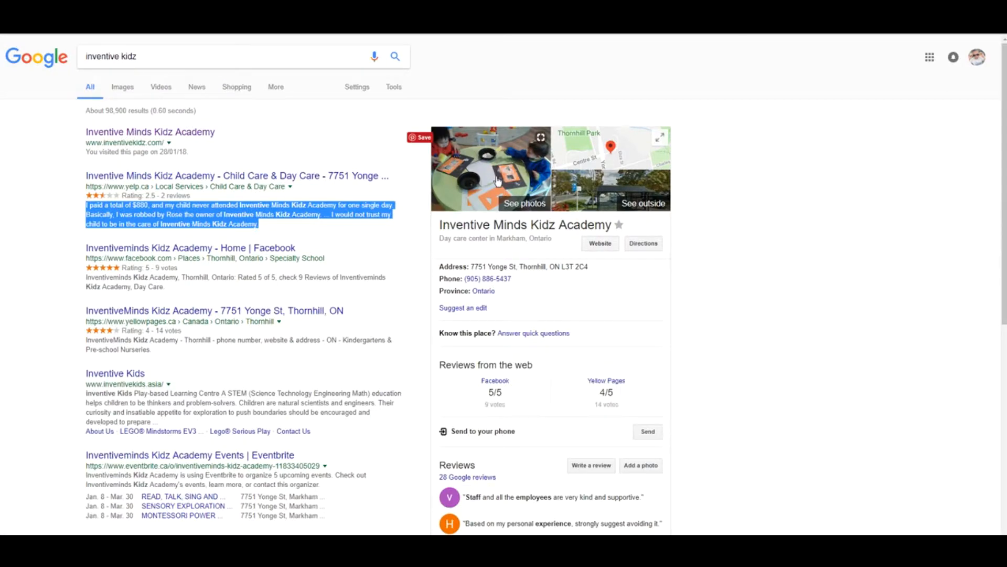
- Copy the image address of the Sentosa KidZ Flea 2017 photo from the inventive kidz image results
{"action": "left_click", "coordinate": [122, 86]}
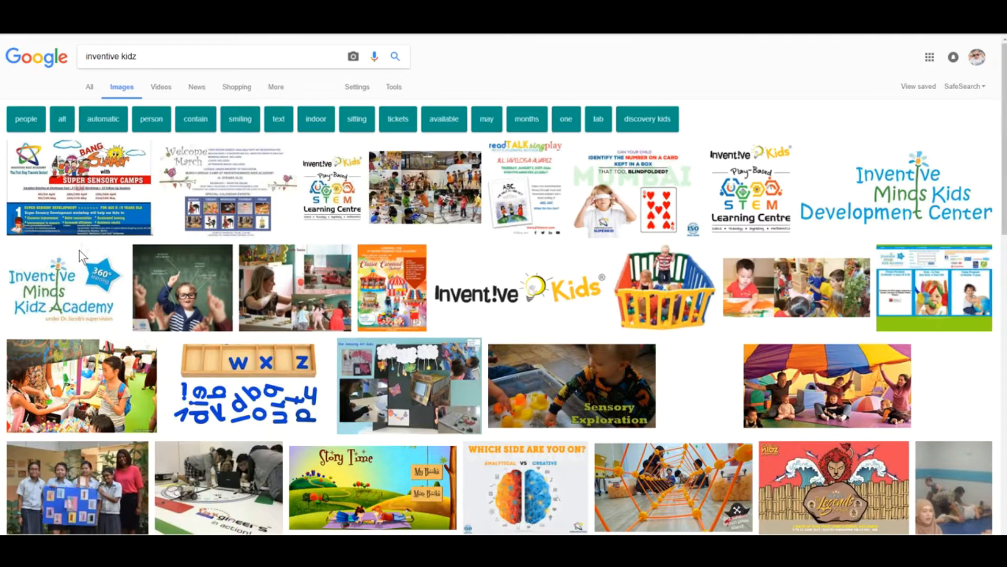
{"action": "left_click", "coordinate": [87, 370]}
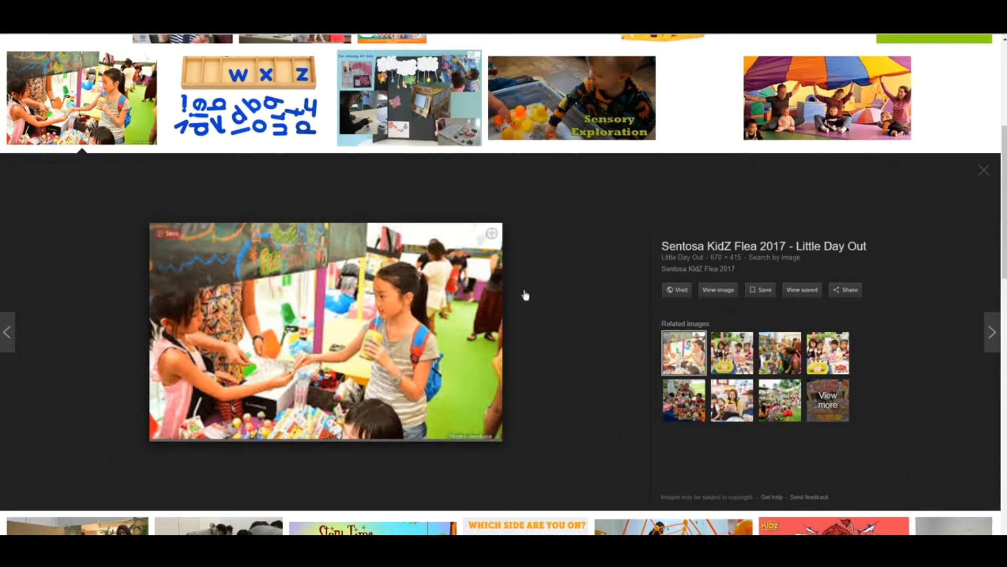
{"action": "right_click", "coordinate": [363, 271]}
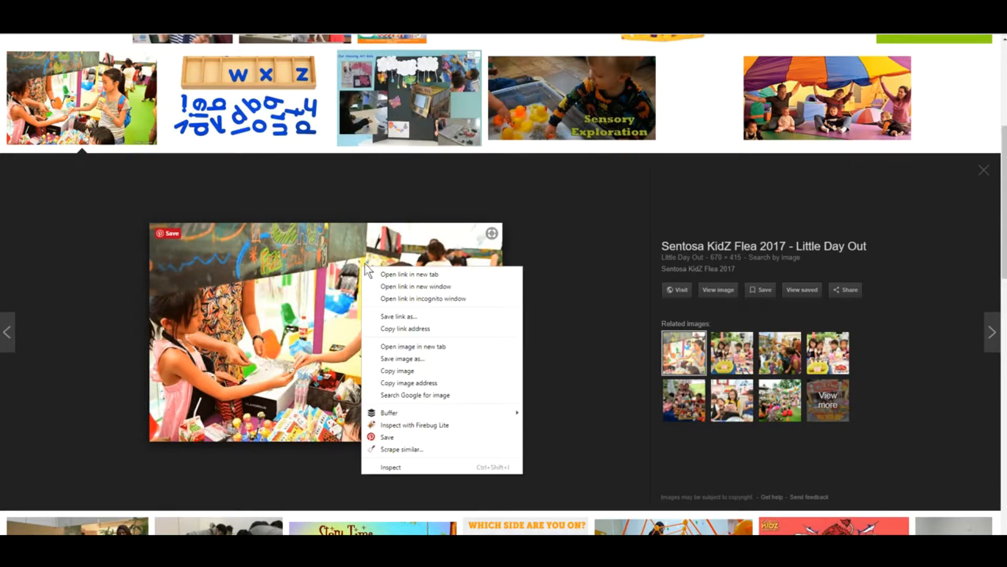
{"action": "left_click", "coordinate": [407, 383]}
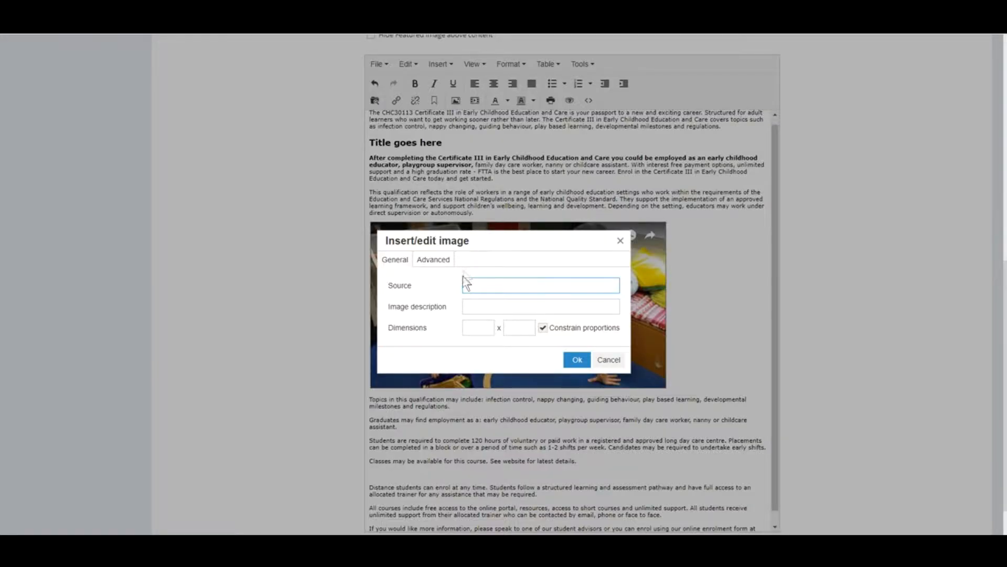
- Insert the flea-market photo using its pasted image address as the source
{"action": "right_click", "coordinate": [465, 282]}
{"action": "left_click", "coordinate": [495, 345]}
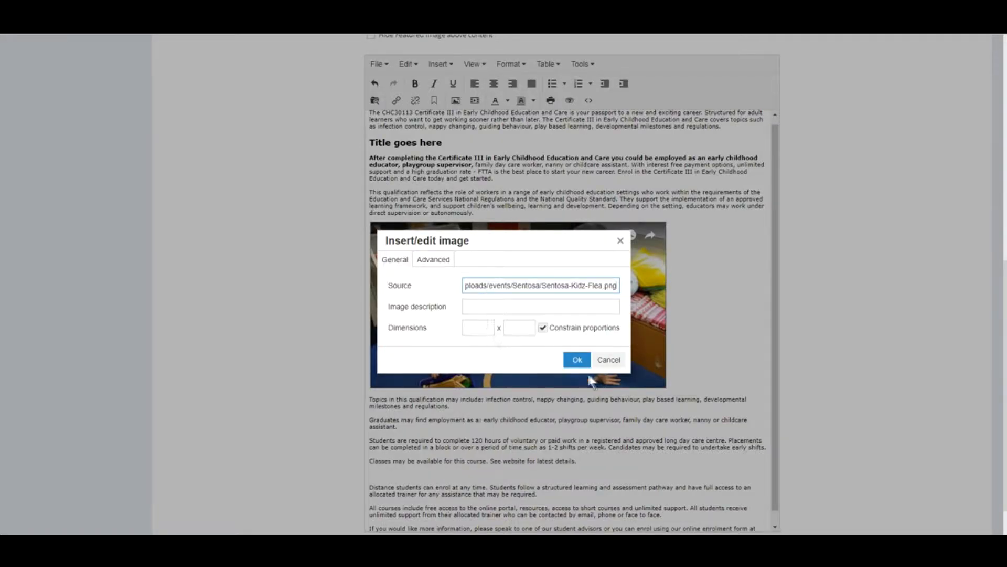
{"action": "left_click", "coordinate": [576, 358]}
- Add an empty paragraph before the final paragraph of the course body
{"action": "scroll", "coordinate": [588, 363], "scroll_direction": "down", "scroll_amount": 5}
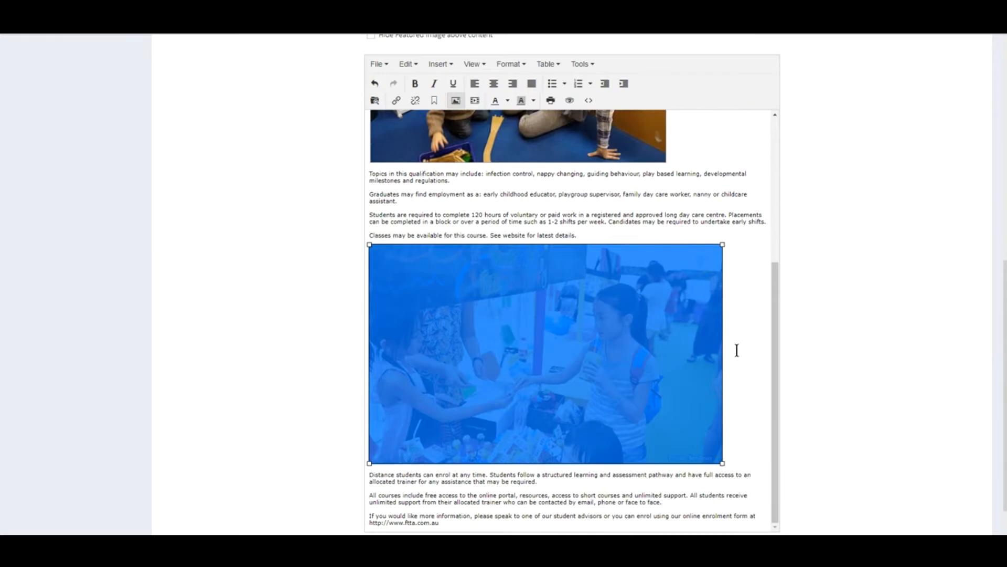
{"action": "left_click", "coordinate": [677, 478]}
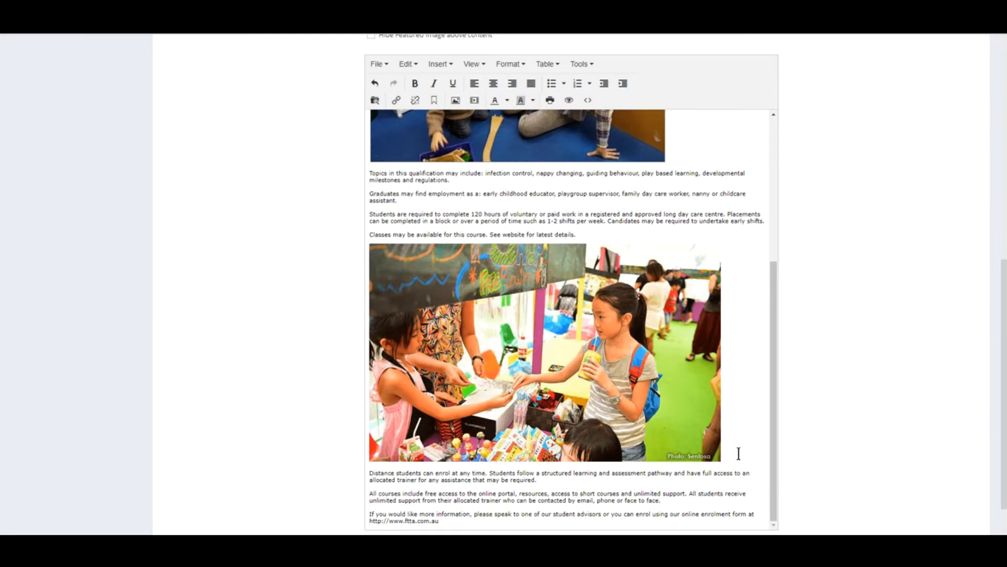
{"action": "key", "text": "Return"}
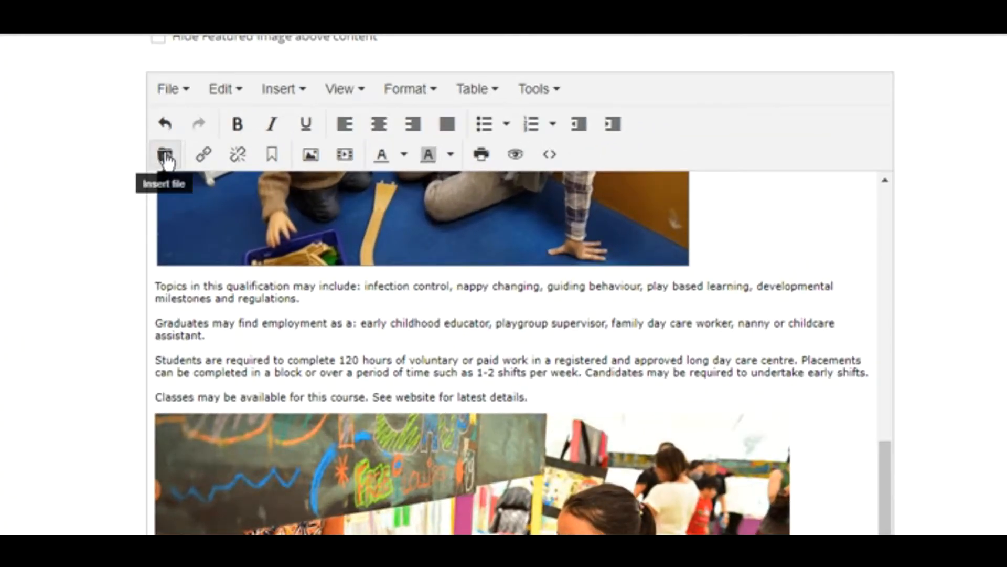
- Open the Filemanager from Insert file and switch to its Upload area
{"action": "left_click", "coordinate": [166, 157]}
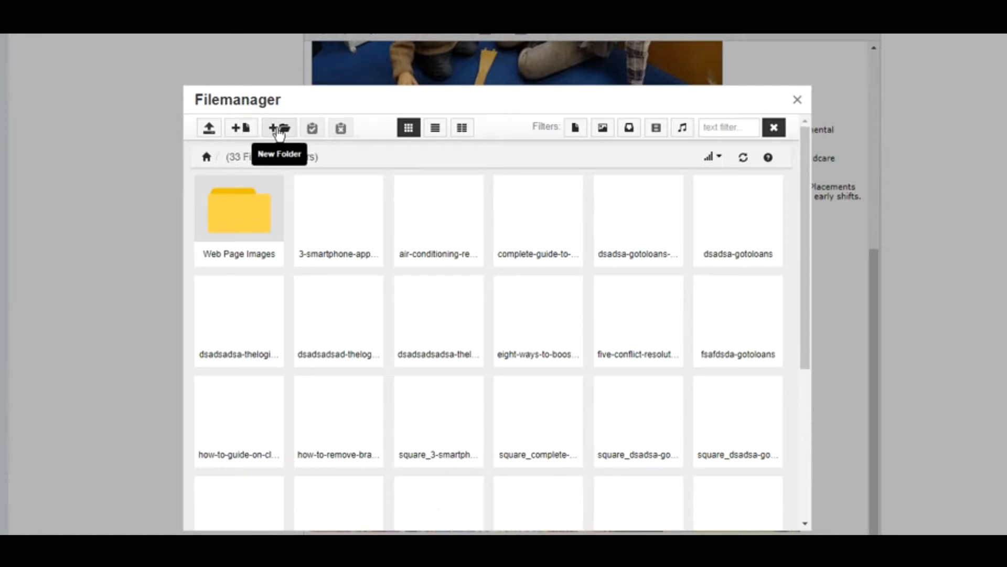
{"action": "left_click", "coordinate": [209, 130]}
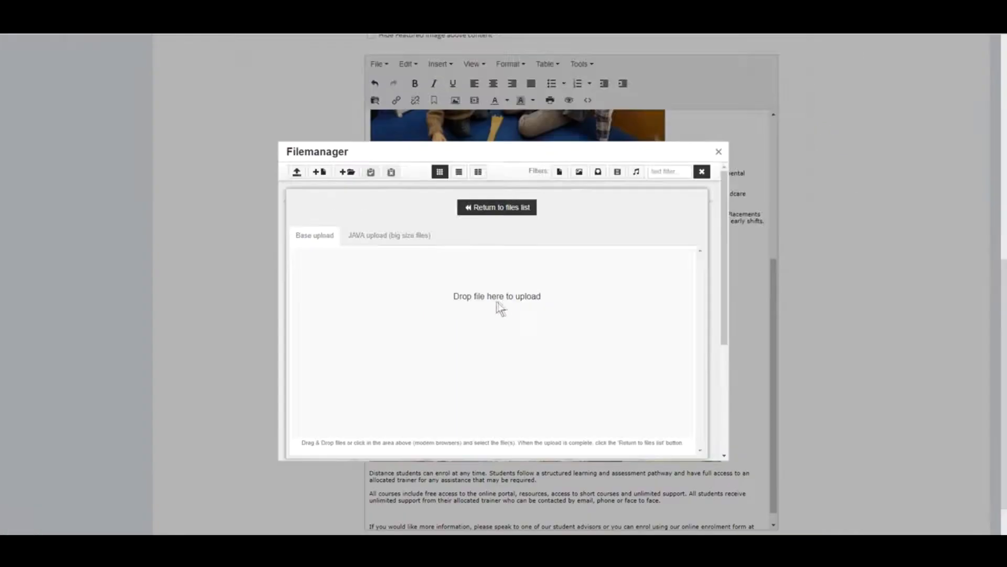
- Upload 300x250-ADS.jpg and insert the Inventive Minds Kidz Academy banner above the closing paragraph
{"action": "left_click", "coordinate": [497, 303]}
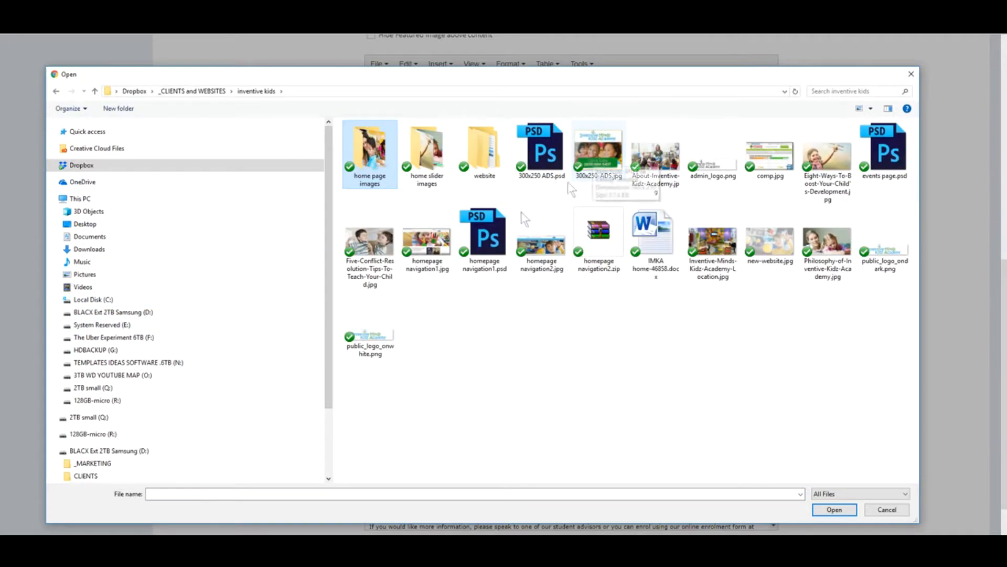
{"action": "left_click", "coordinate": [585, 162]}
{"action": "double_click", "coordinate": [585, 161]}
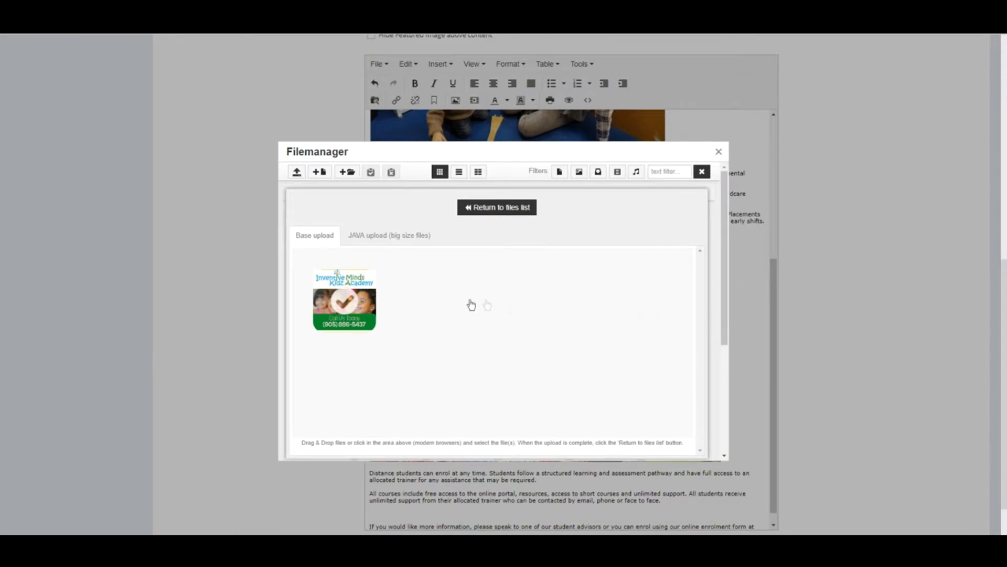
{"action": "left_click", "coordinate": [341, 300]}
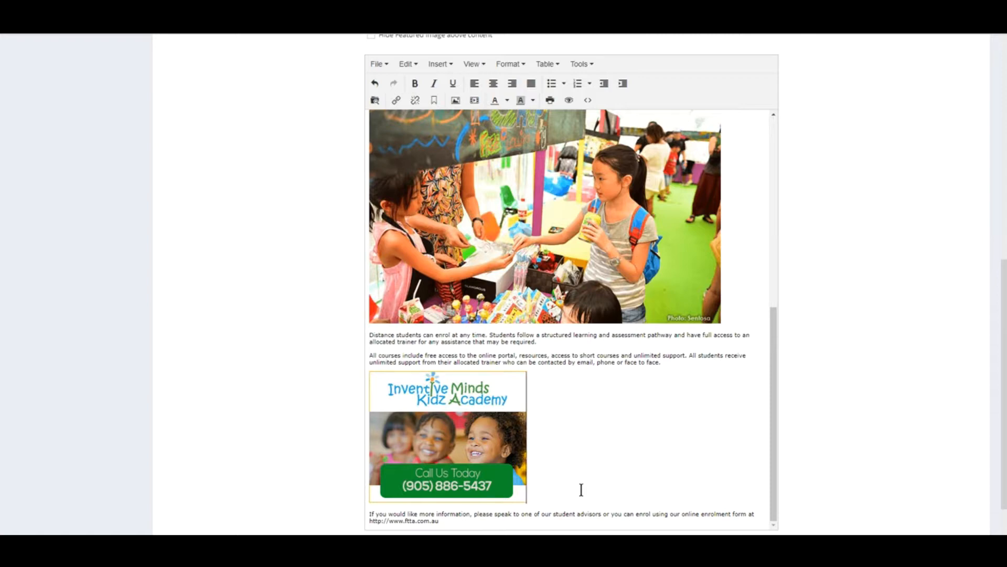
{"action": "scroll", "coordinate": [581, 489], "scroll_direction": "down", "scroll_amount": 2}
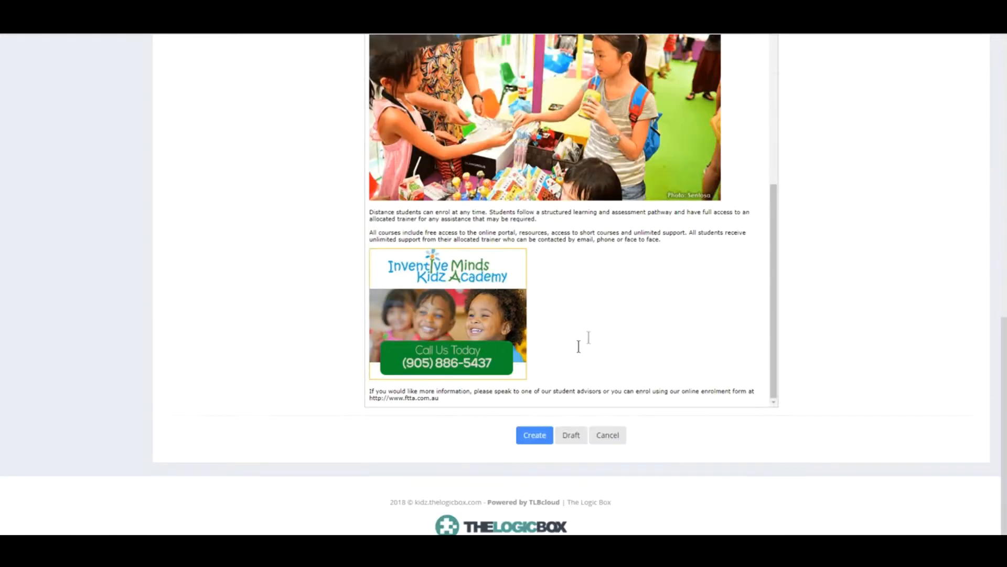
{"action": "scroll", "coordinate": [580, 348], "scroll_direction": "up", "scroll_amount": 8}
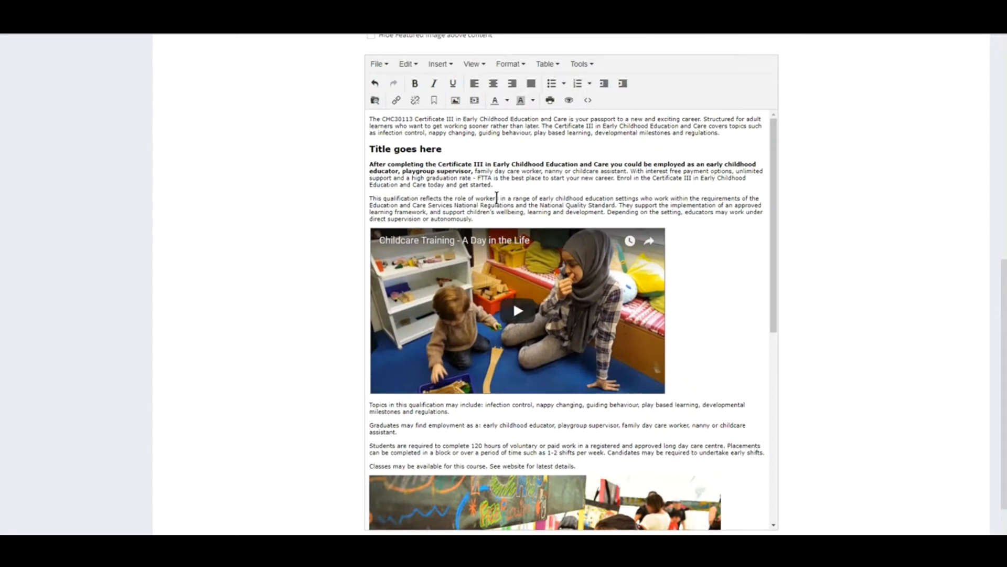
{"action": "left_click_drag", "start_coordinate": [498, 199], "coordinate": [387, 198]}
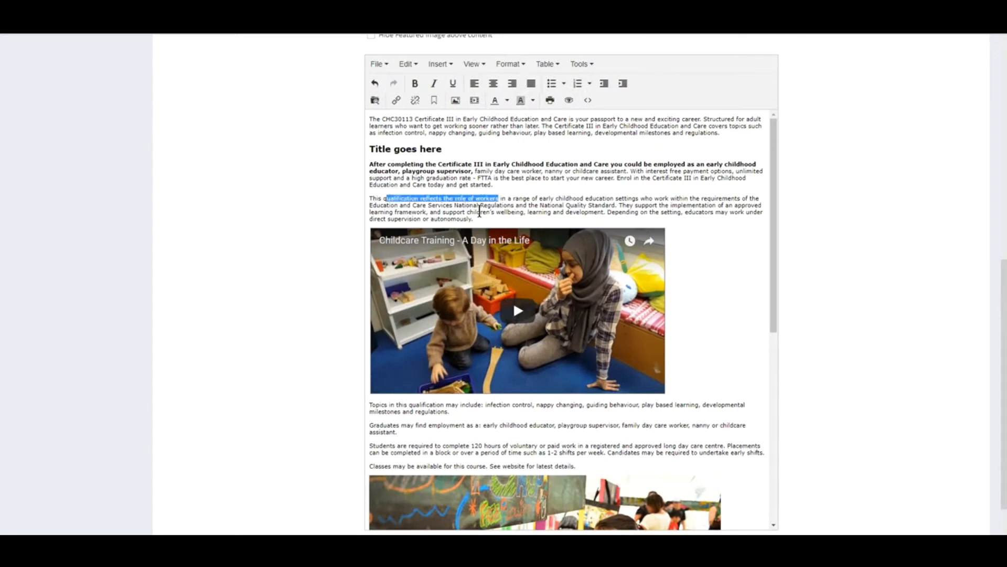
{"action": "left_click", "coordinate": [396, 101]}
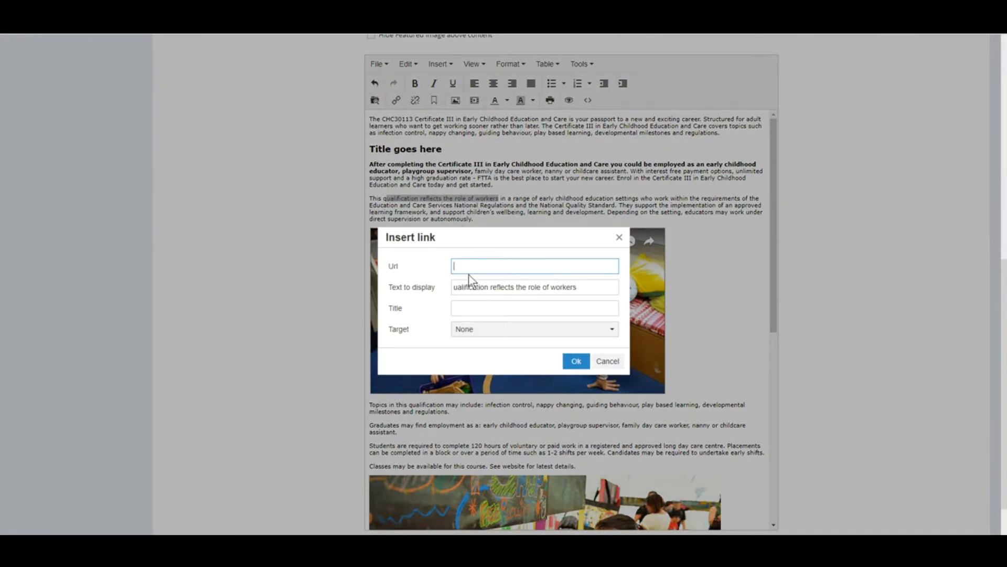
{"action": "type", "text": "http://google.com"}
{"action": "key", "text": "ctrl+a"}
{"action": "left_click", "coordinate": [469, 308]}
{"action": "left_click", "coordinate": [577, 330]}
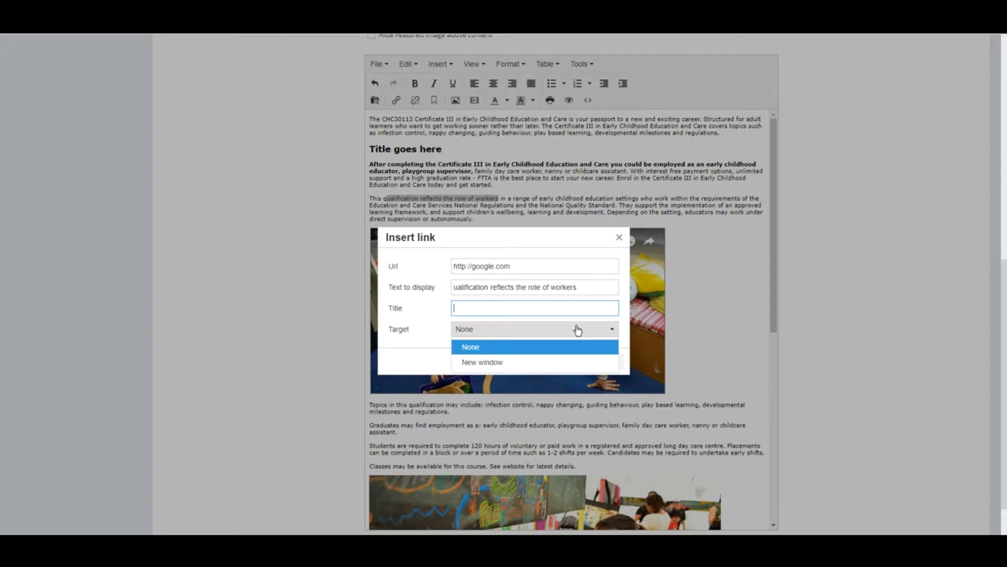
{"action": "left_click", "coordinate": [483, 362]}
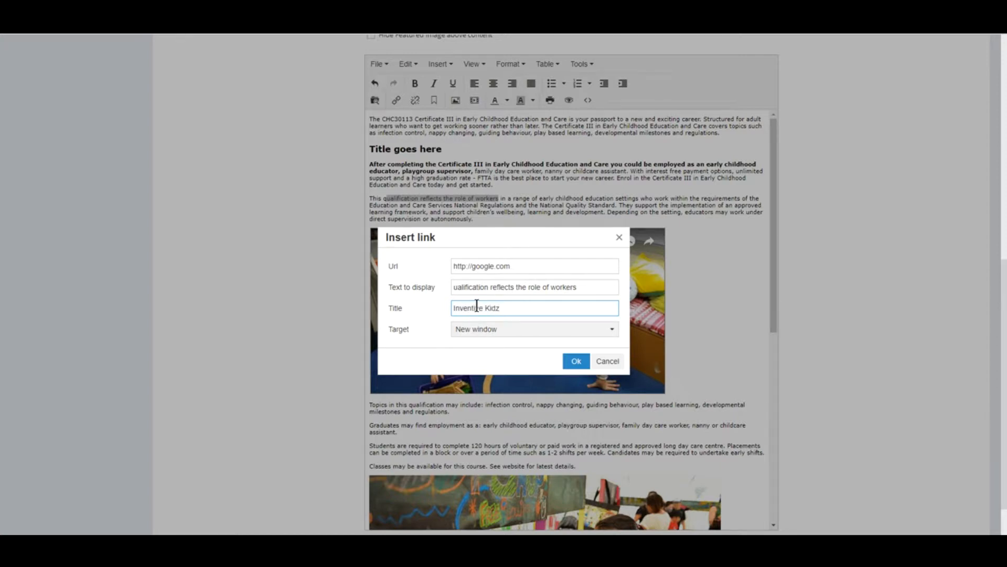
{"action": "type", "text": "ademy"}
{"action": "triple_click", "coordinate": [542, 306]}
{"action": "key", "text": "ctrl+c"}
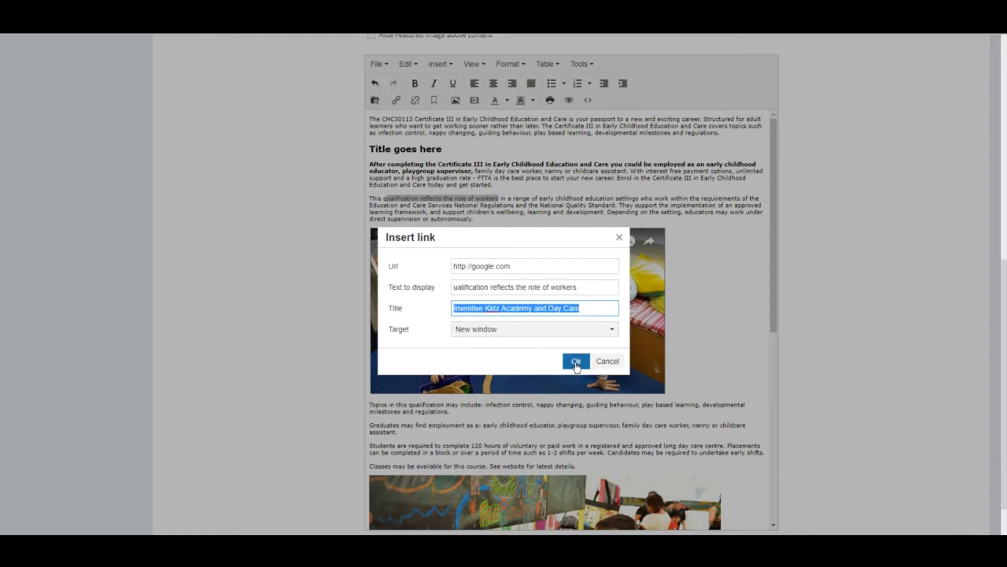
{"action": "left_click", "coordinate": [576, 361]}
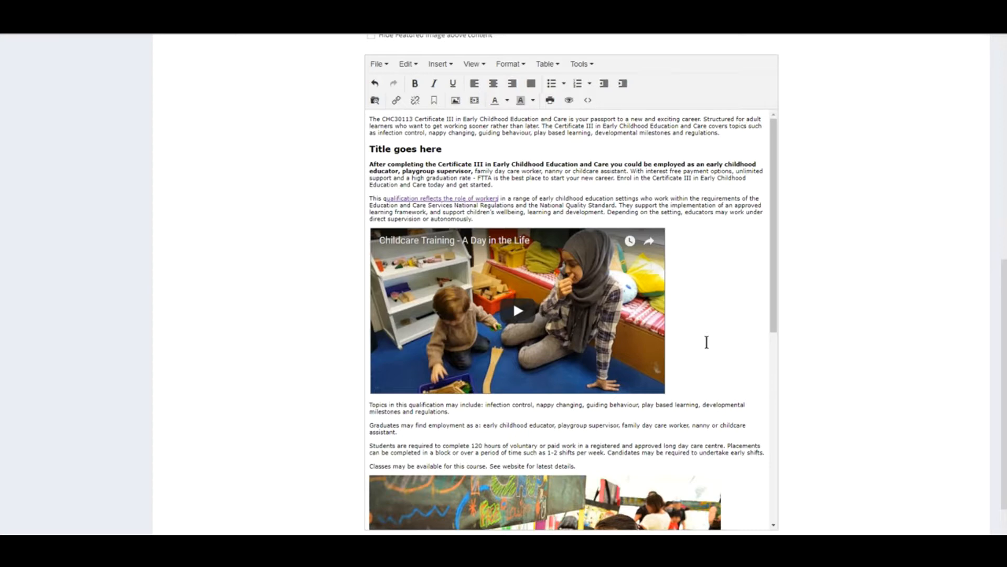
{"action": "scroll", "coordinate": [707, 342], "scroll_direction": "down", "scroll_amount": 7}
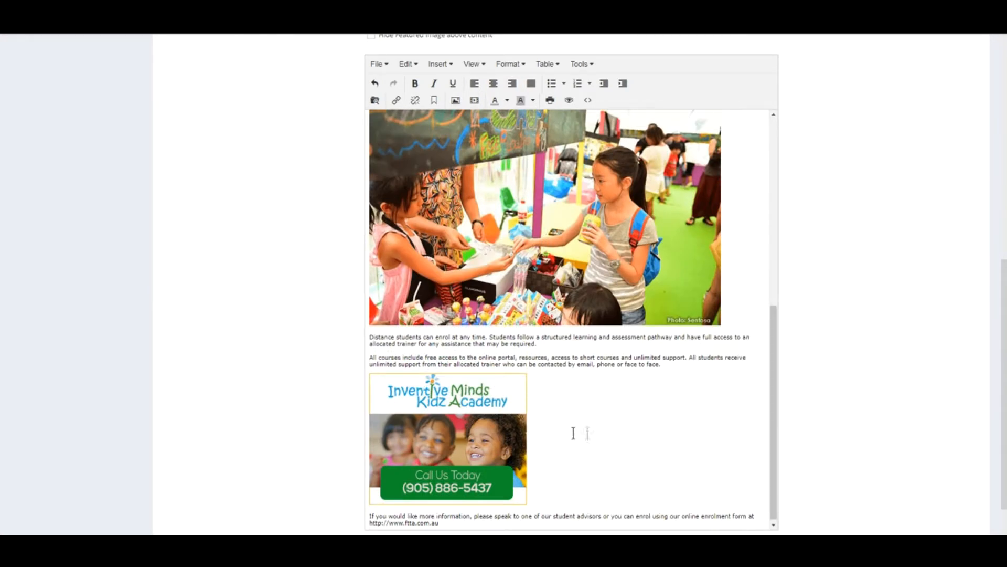
- Describe the banner image as 'Inventive Kidz Academy and Day Care' plus a phone number, and adjust its advanced settings
{"action": "left_click", "coordinate": [536, 421]}
{"action": "left_click", "coordinate": [440, 411]}
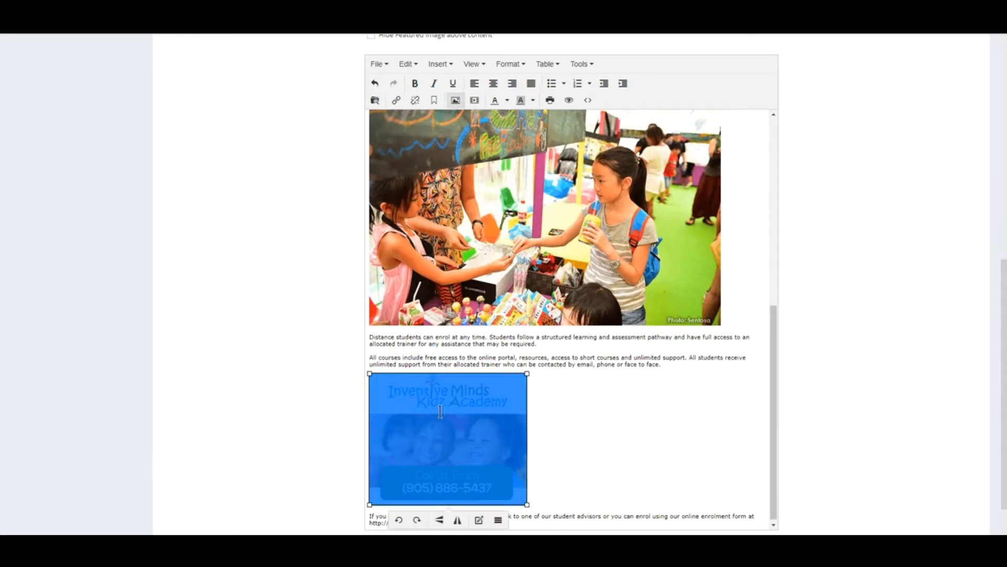
{"action": "left_click", "coordinate": [455, 101]}
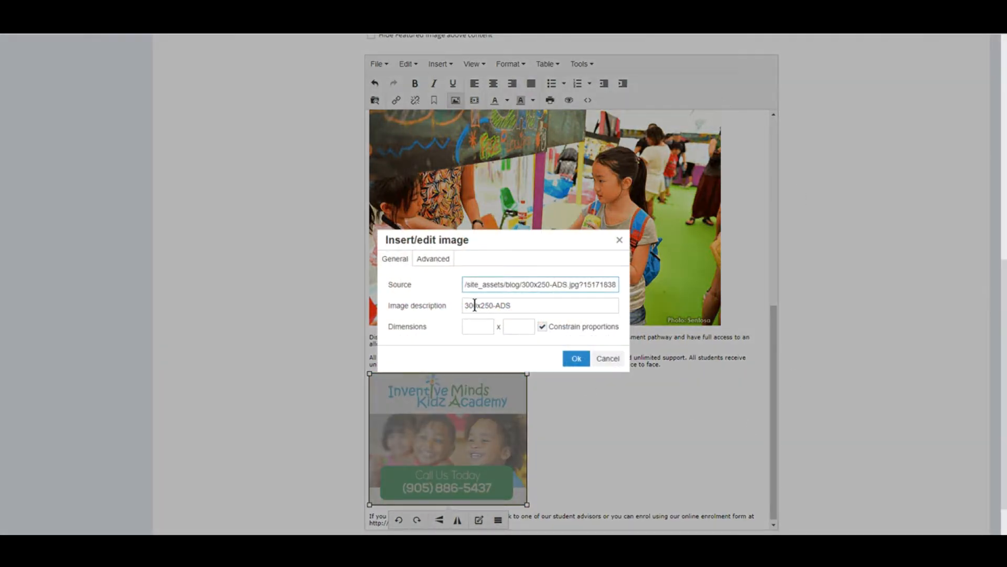
{"action": "left_click_drag", "start_coordinate": [464, 306], "coordinate": [564, 306]}
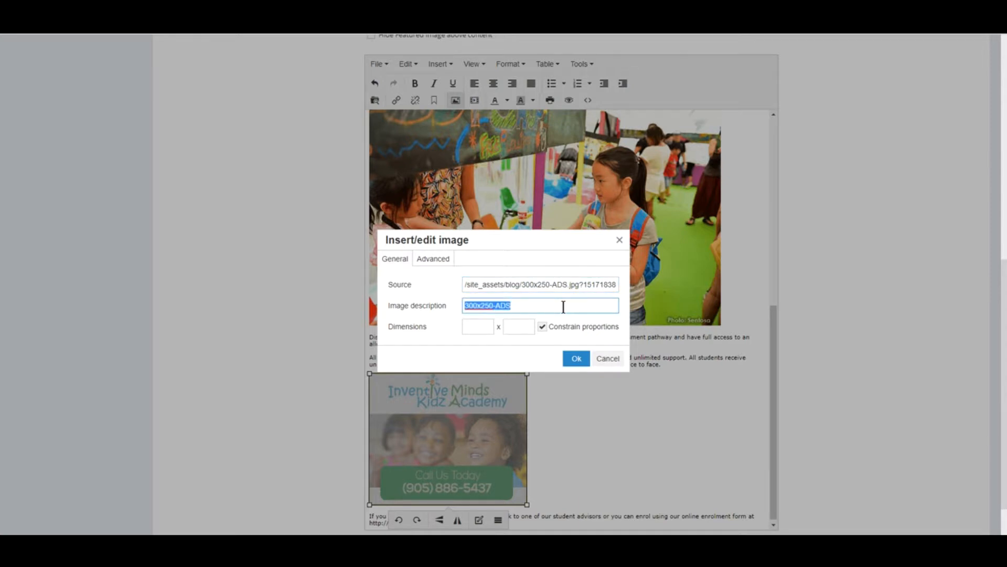
{"action": "key", "text": "ctrl+v"}
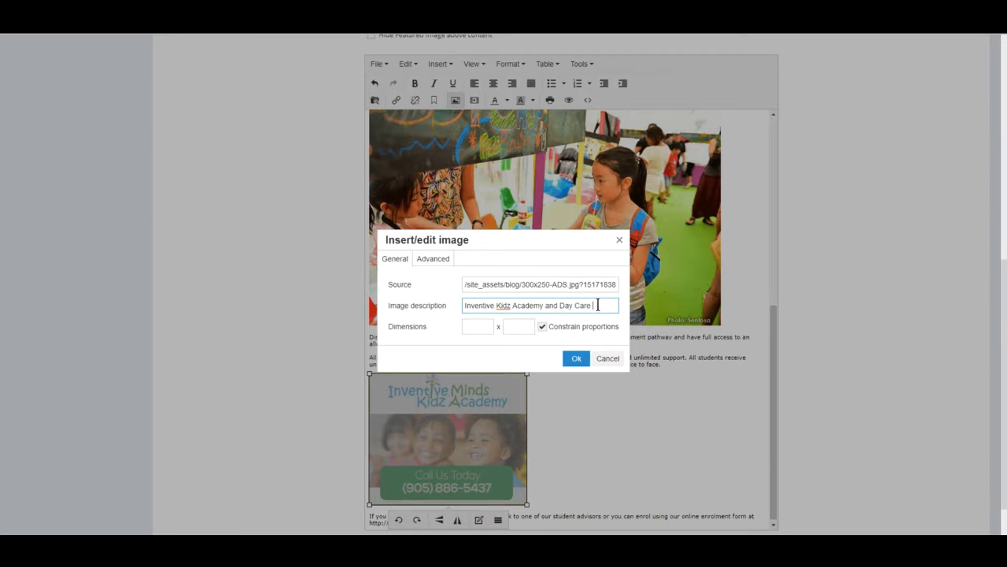
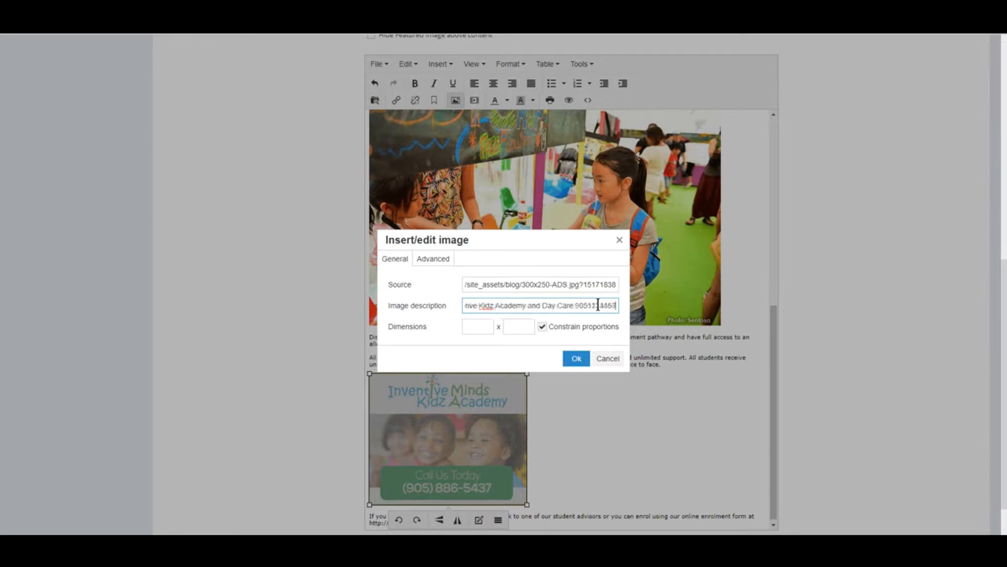
{"action": "left_click", "coordinate": [442, 263]}
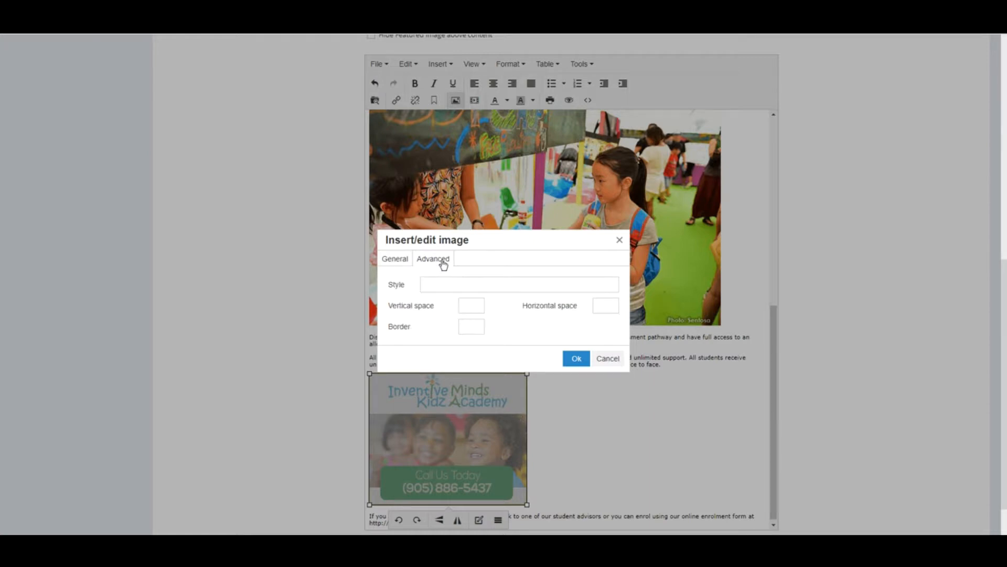
{"action": "left_click", "coordinate": [441, 285]}
{"action": "left_click", "coordinate": [606, 306]}
{"action": "left_click", "coordinate": [470, 305]}
{"action": "left_click", "coordinate": [470, 330]}
{"action": "left_click", "coordinate": [577, 360]}
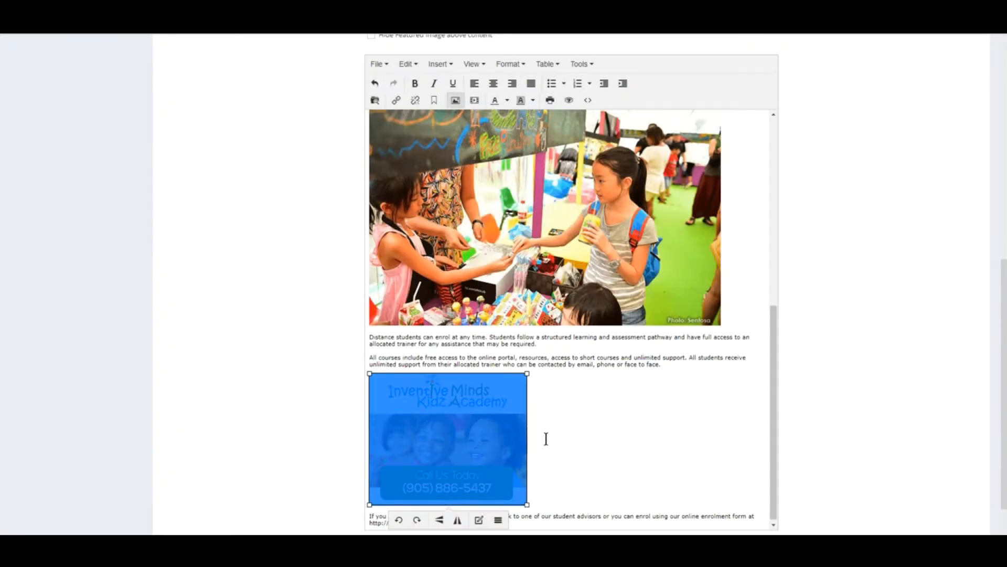
- Give the top classroom photo the description 'Inventive Kidz Academy and Day Care'
{"action": "left_click", "coordinate": [426, 158]}
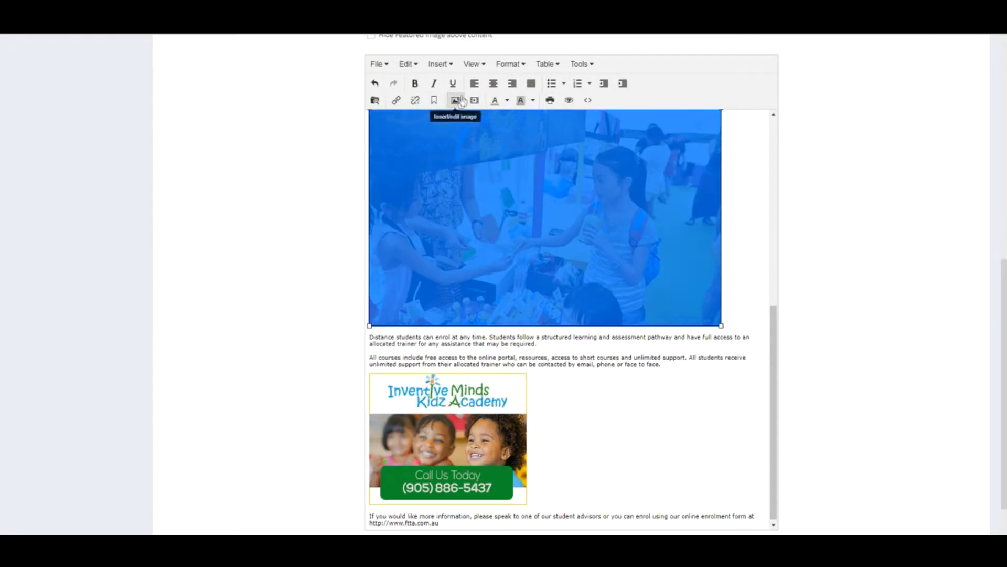
{"action": "left_click", "coordinate": [456, 101]}
{"action": "left_click", "coordinate": [513, 300]}
{"action": "key", "text": "ctrl+v"}
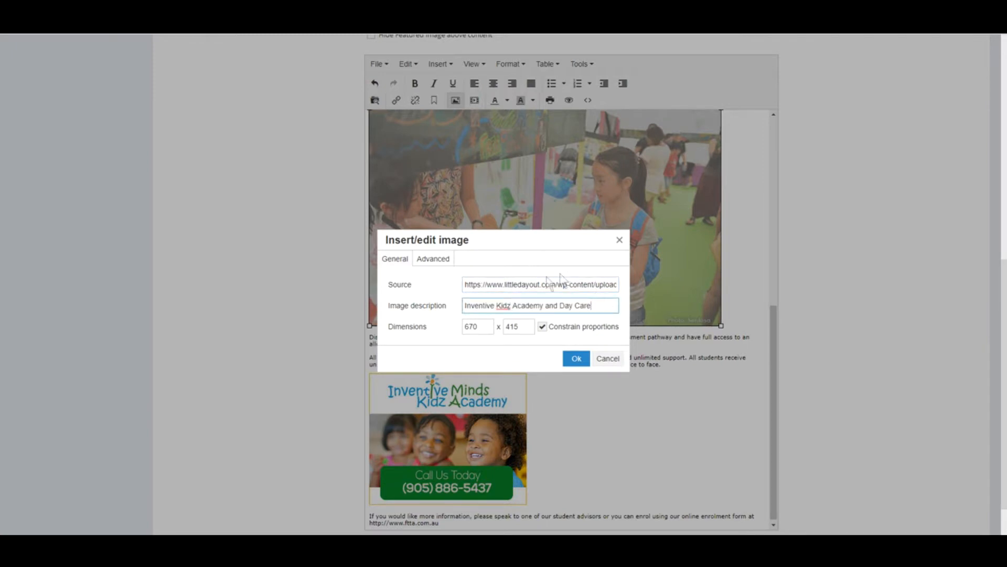
{"action": "left_click_drag", "start_coordinate": [595, 284], "coordinate": [592, 309]}
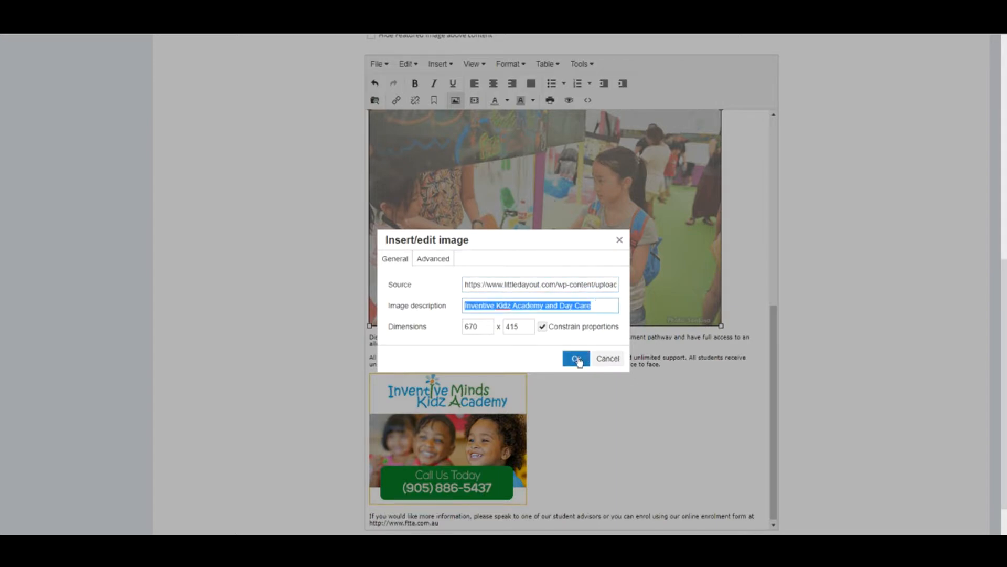
{"action": "left_click", "coordinate": [577, 359]}
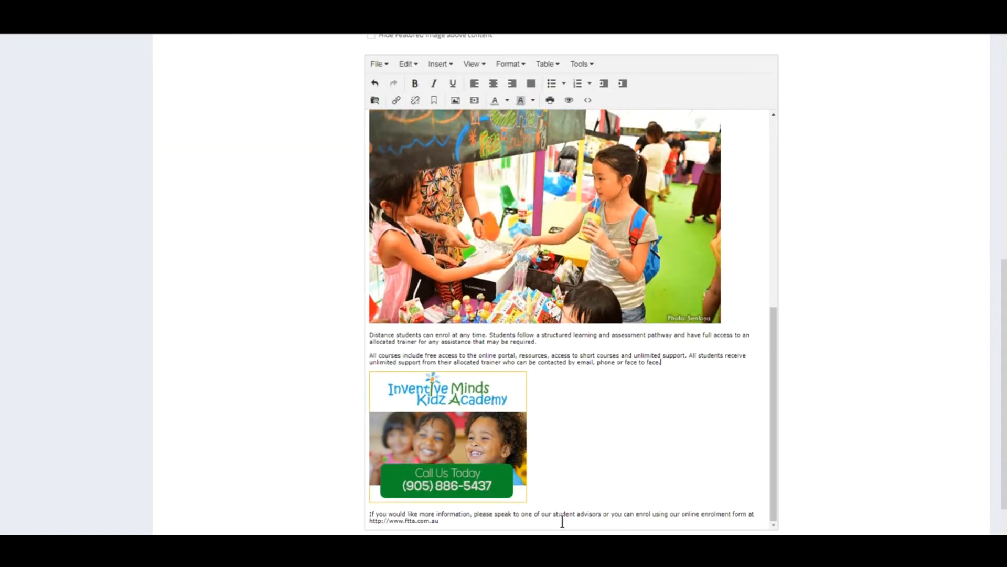
- Create the Certificate III in Early Childhood Education and Care Course page and preview it live
{"action": "scroll", "coordinate": [483, 423], "scroll_direction": "up", "scroll_amount": 15}
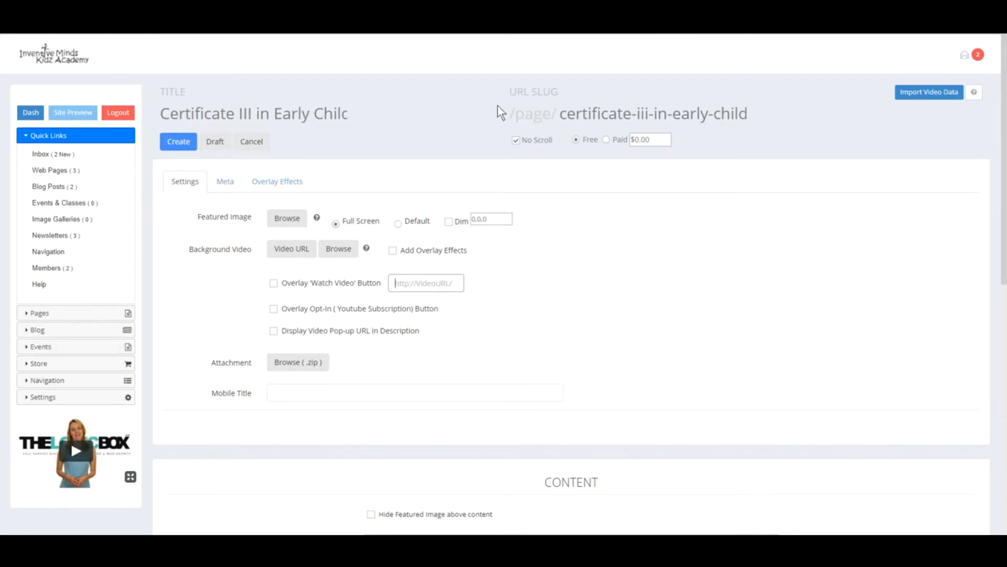
{"action": "left_click", "coordinate": [179, 142]}
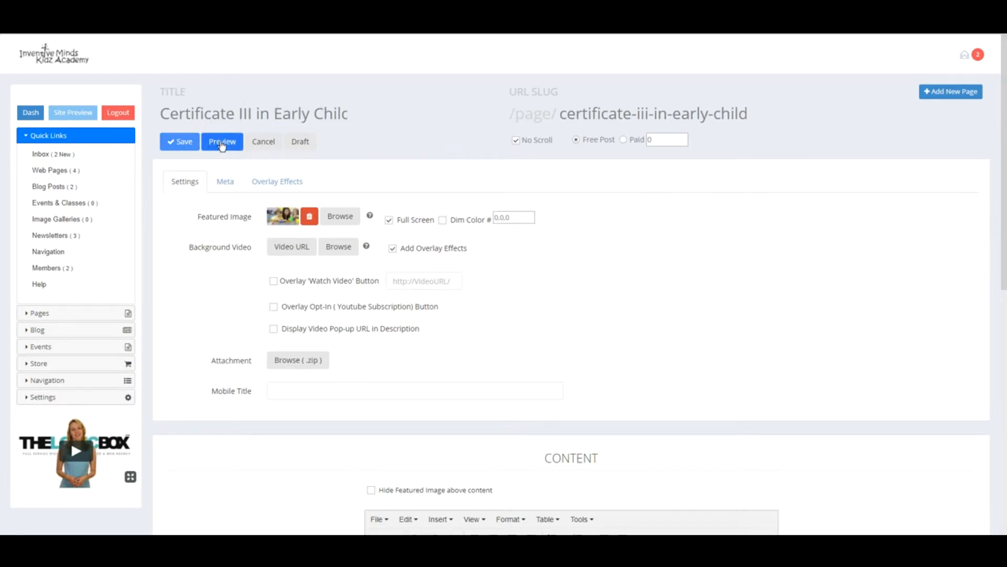
{"action": "left_click", "coordinate": [222, 143]}
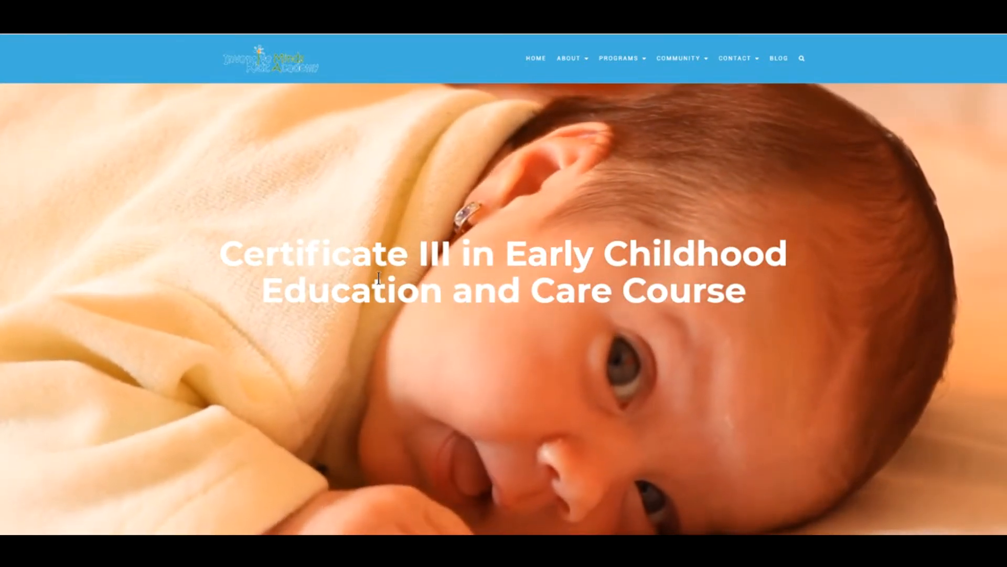
{"action": "left_click_drag", "start_coordinate": [221, 254], "coordinate": [745, 290]}
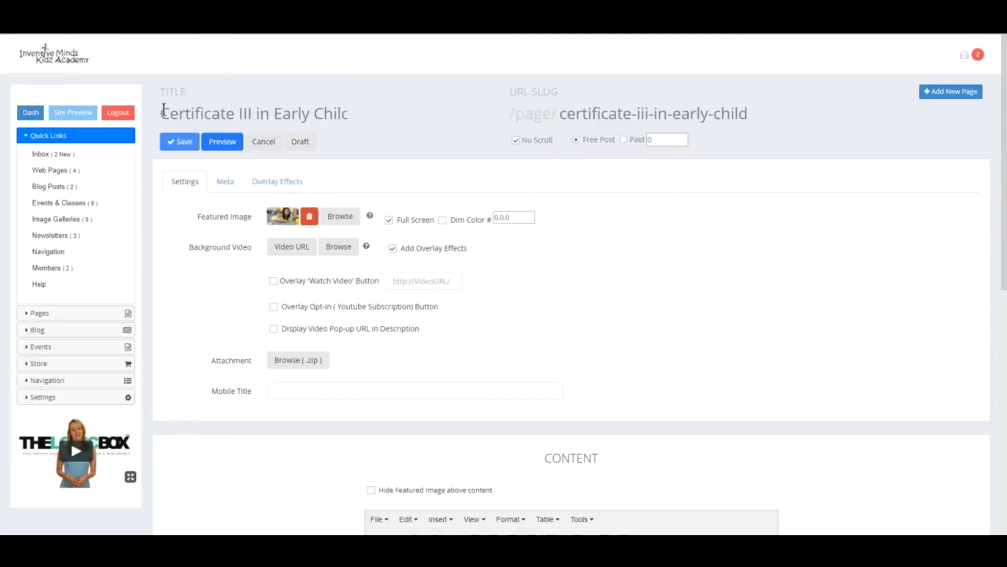
{"action": "left_click_drag", "start_coordinate": [164, 110], "coordinate": [428, 109]}
- Prefix the title with 'Hello' so the slug becomes hello-certificate-iii-in-early, and save
{"action": "left_click", "coordinate": [169, 121]}
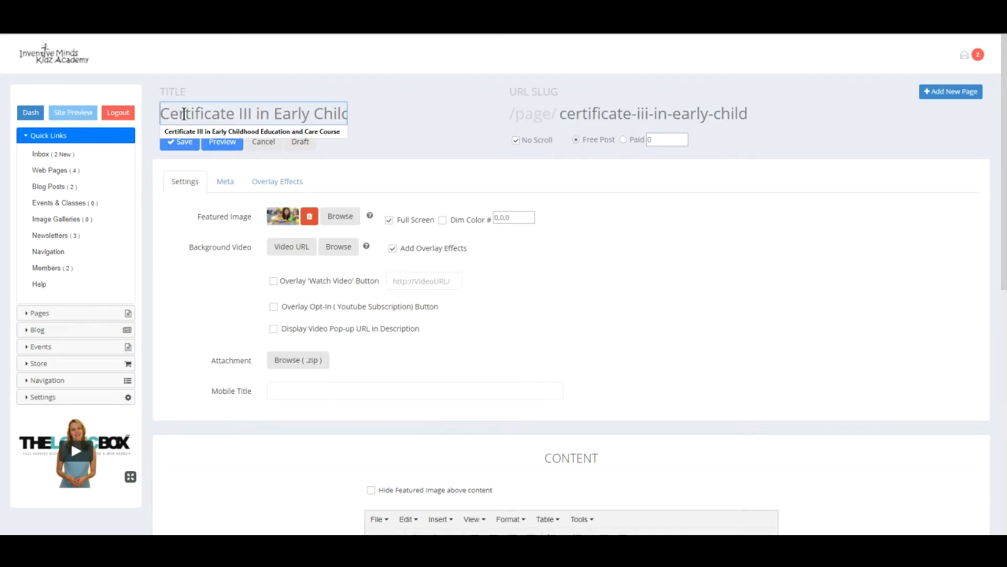
{"action": "type", "text": "Hello"}
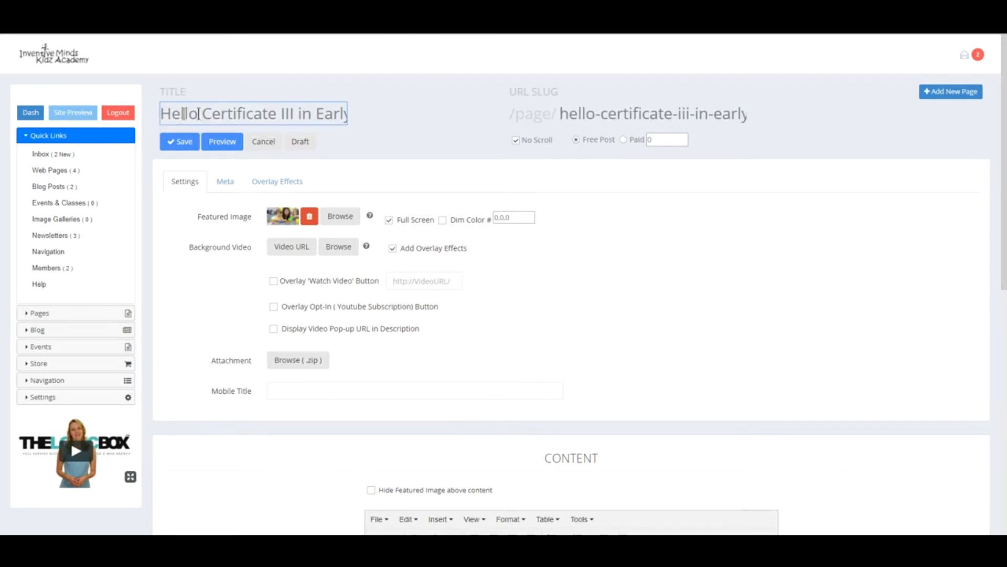
{"action": "left_click_drag", "start_coordinate": [561, 113], "coordinate": [624, 113]}
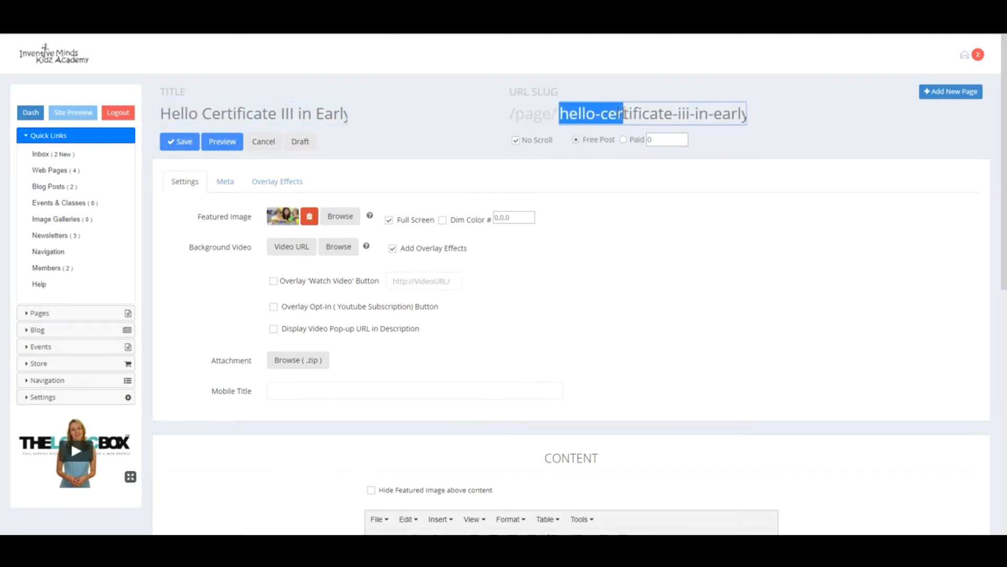
{"action": "left_click", "coordinate": [561, 114]}
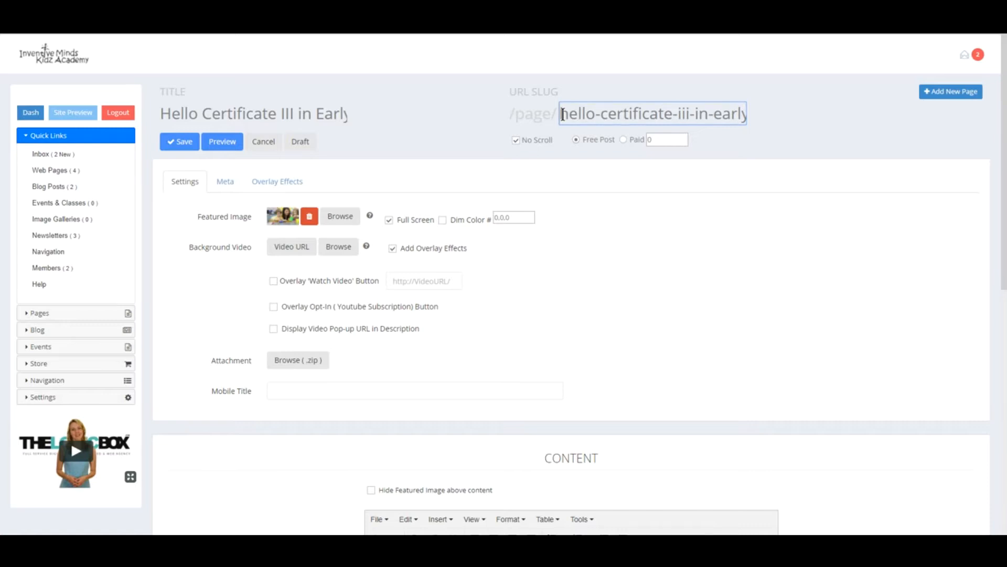
{"action": "left_click", "coordinate": [181, 145]}
{"action": "left_click", "coordinate": [181, 146]}
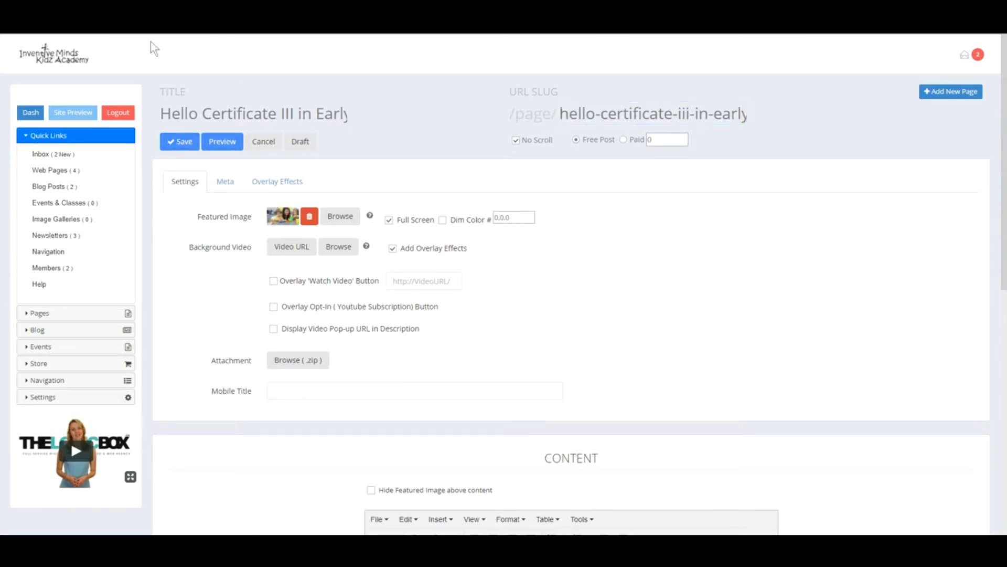
- Preview the renamed Hello page and inspect its heading at the new hello- address
{"action": "left_click", "coordinate": [222, 141]}
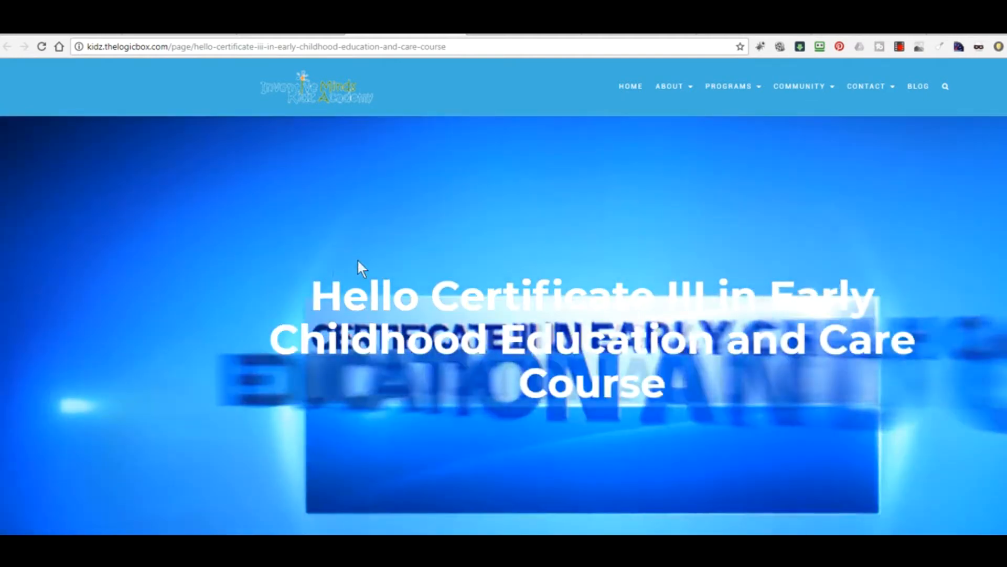
{"action": "left_click_drag", "start_coordinate": [311, 295], "coordinate": [416, 294]}
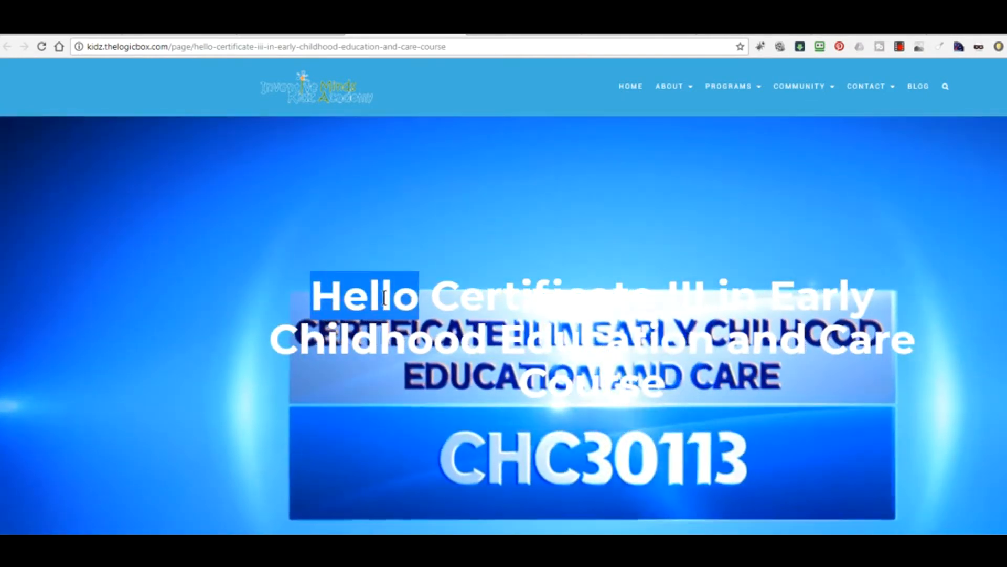
{"action": "left_click", "coordinate": [415, 295]}
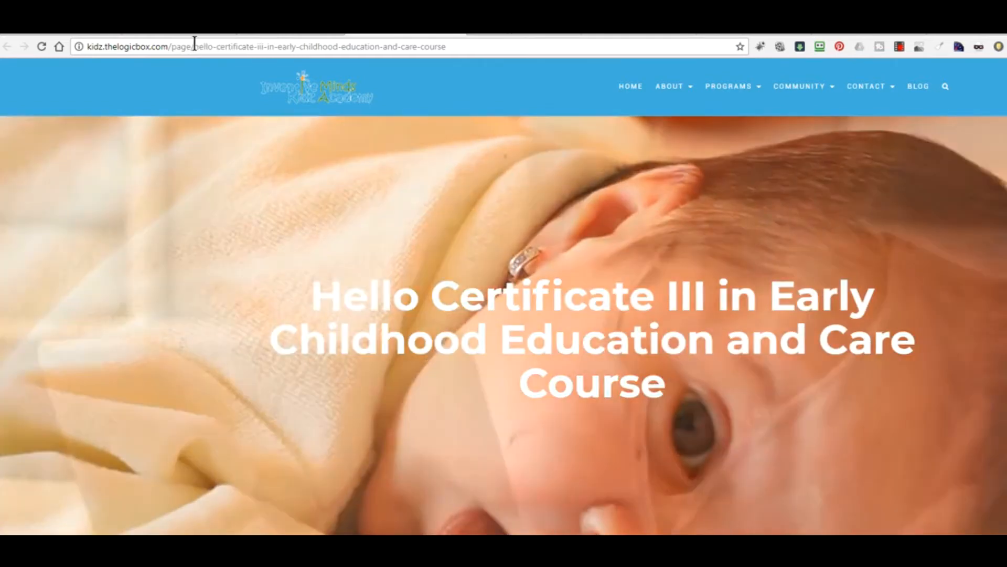
- Load the page at its original address and compare its heading and URL with the renamed one
{"action": "left_click_drag", "start_coordinate": [191, 46], "coordinate": [170, 41]}
{"action": "left_click_drag", "start_coordinate": [465, 42], "coordinate": [191, 45]}
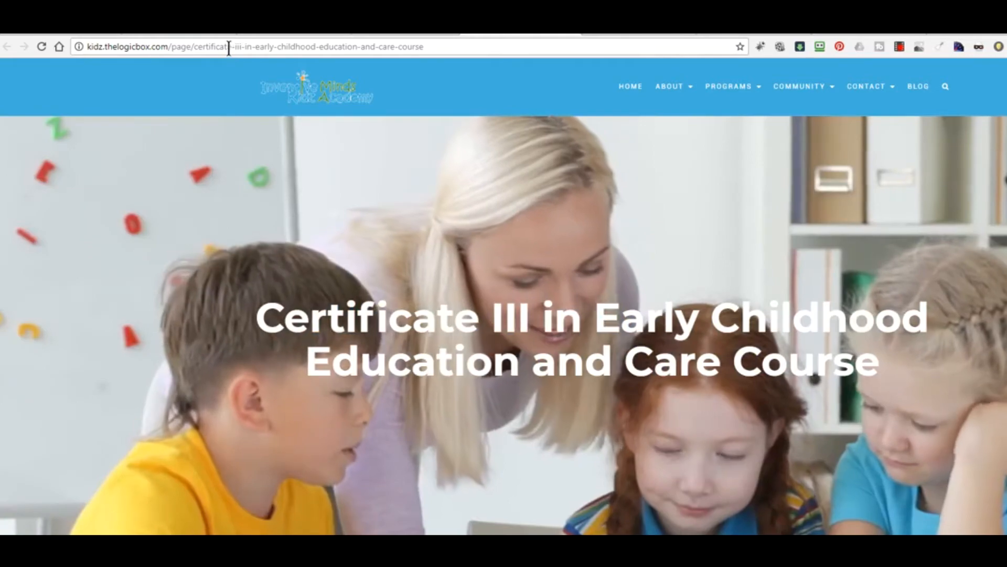
{"action": "left_click", "coordinate": [198, 47]}
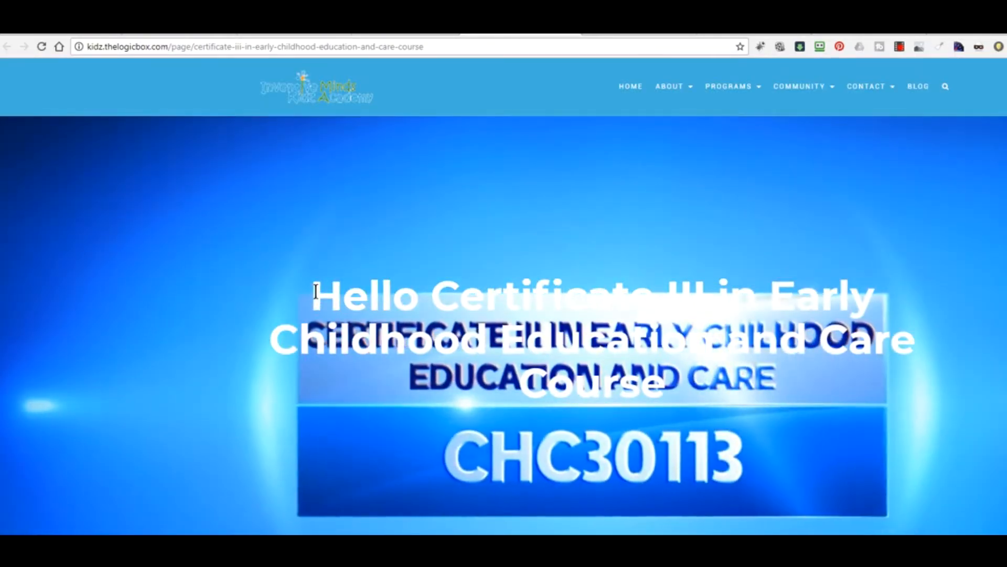
{"action": "left_click_drag", "start_coordinate": [310, 295], "coordinate": [688, 385]}
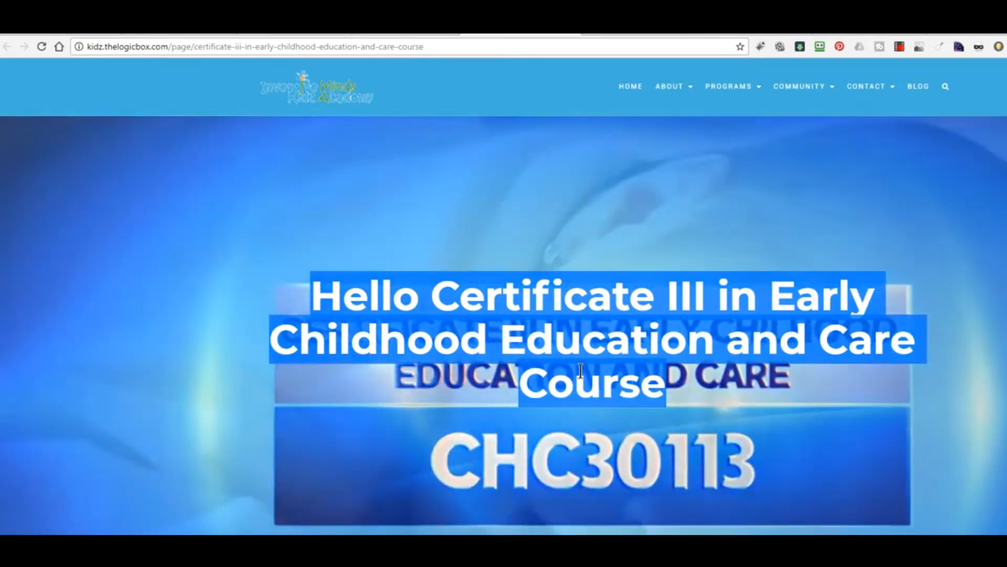
{"action": "left_click", "coordinate": [631, 383]}
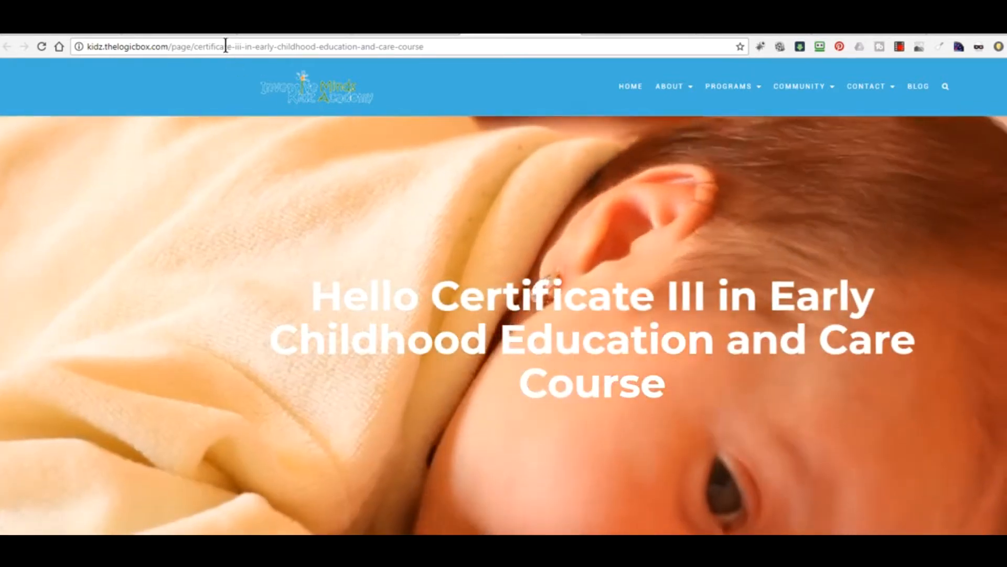
{"action": "left_click", "coordinate": [193, 47]}
{"action": "left_click_drag", "start_coordinate": [194, 46], "coordinate": [494, 49]}
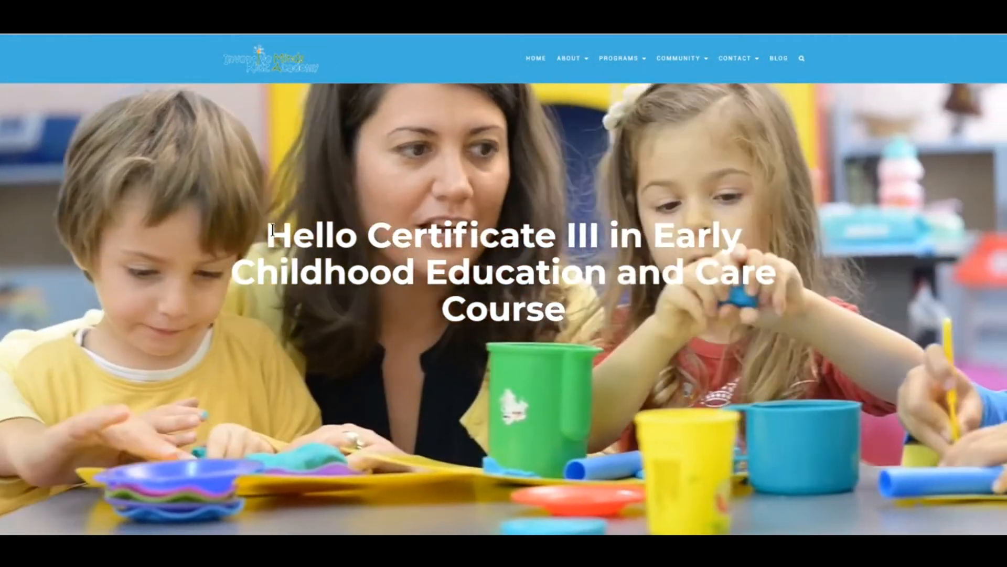
{"action": "left_click_drag", "start_coordinate": [272, 235], "coordinate": [572, 309]}
{"action": "left_click", "coordinate": [577, 312]}
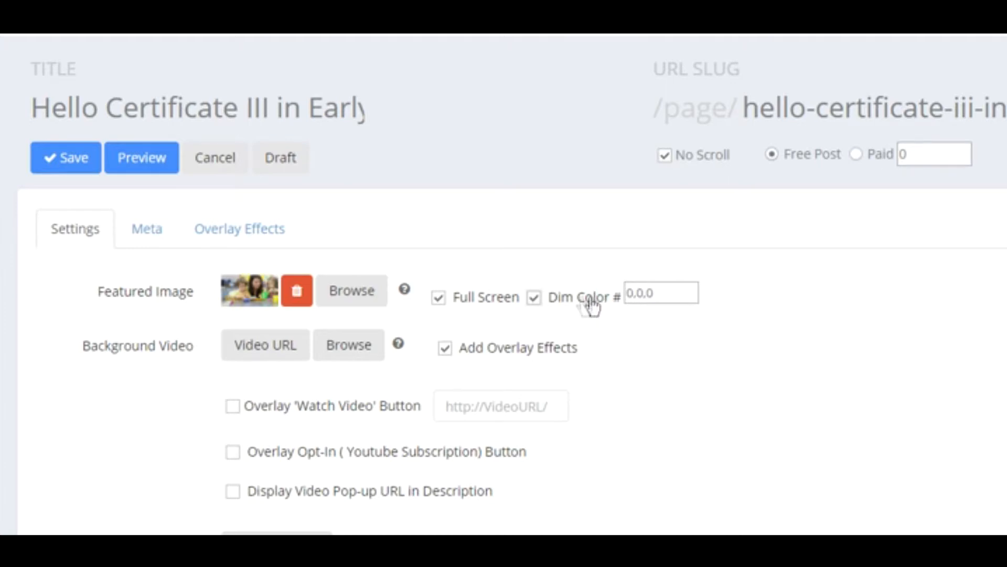
- Save the course page and preview the darkened hero image behind the Hello heading
{"action": "left_click", "coordinate": [72, 161]}
{"action": "left_click", "coordinate": [151, 163]}
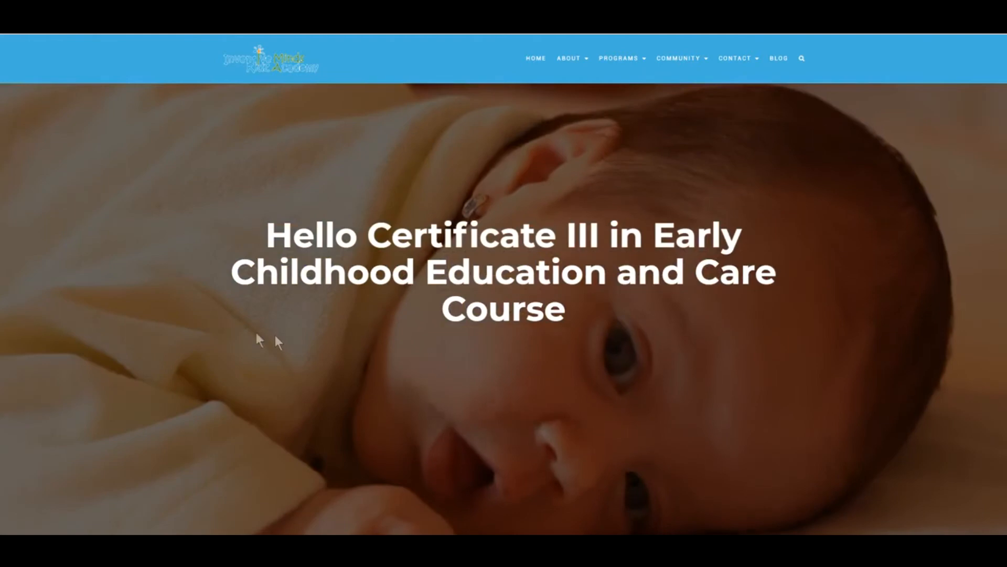
{"action": "left_click_drag", "start_coordinate": [270, 222], "coordinate": [544, 310]}
{"action": "left_click", "coordinate": [193, 199]}
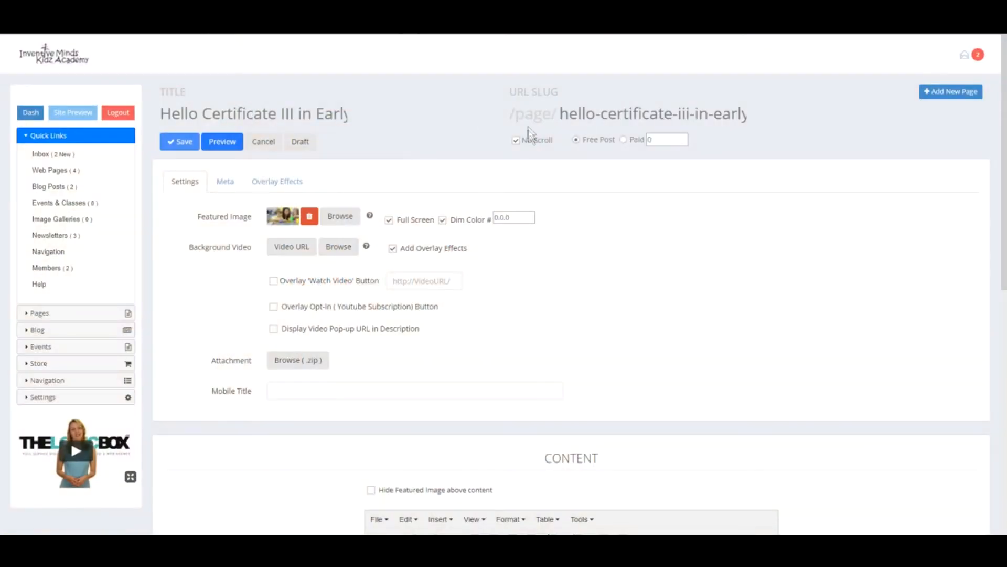
{"action": "left_click", "coordinate": [514, 140]}
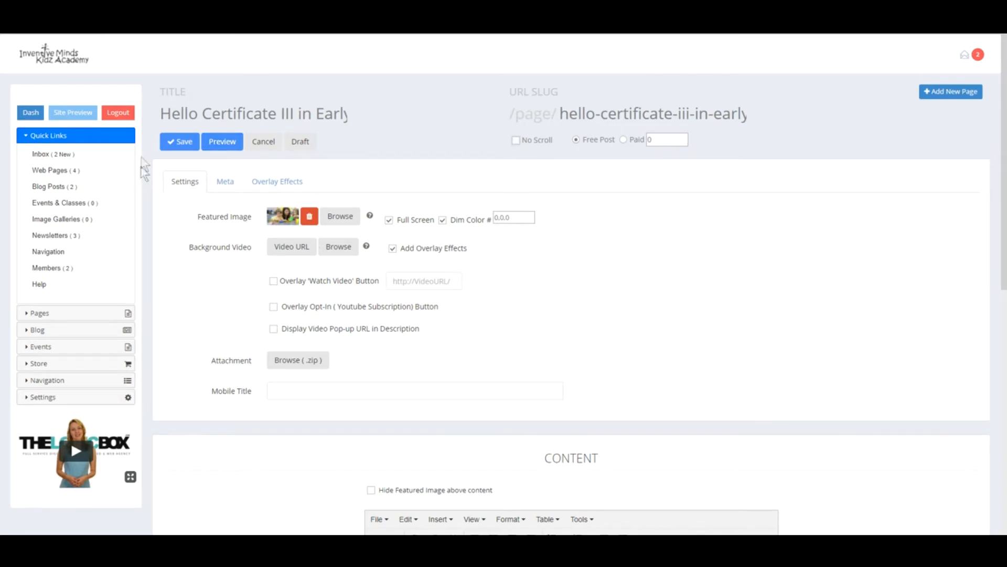
{"action": "left_click", "coordinate": [180, 143]}
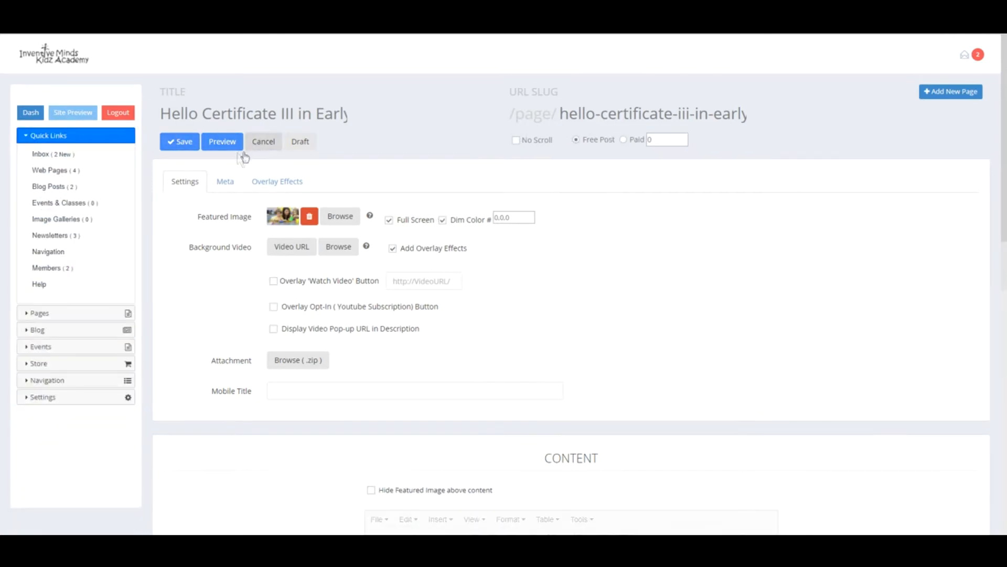
{"action": "left_click", "coordinate": [225, 143]}
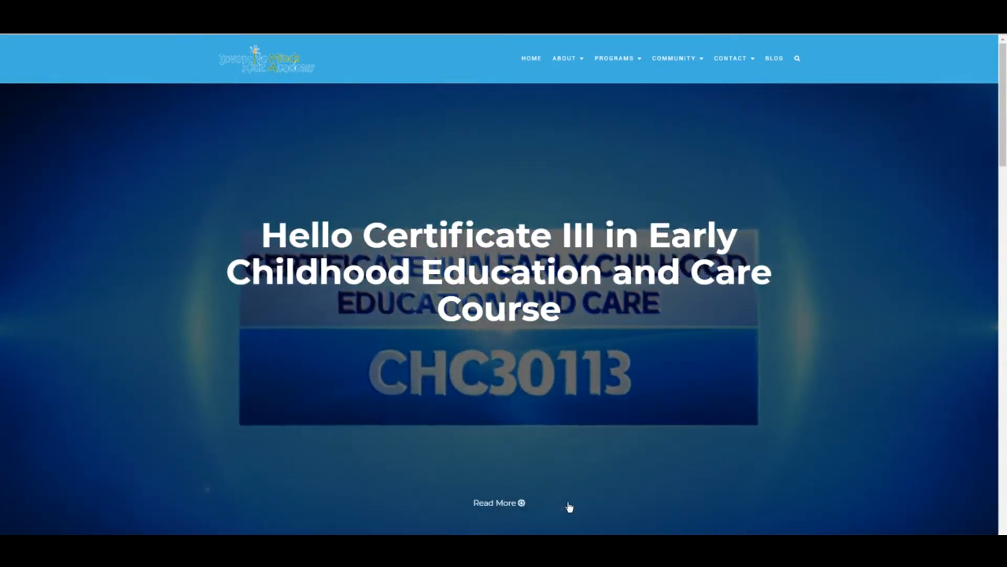
{"action": "scroll", "coordinate": [571, 505], "scroll_direction": "down", "scroll_amount": 7}
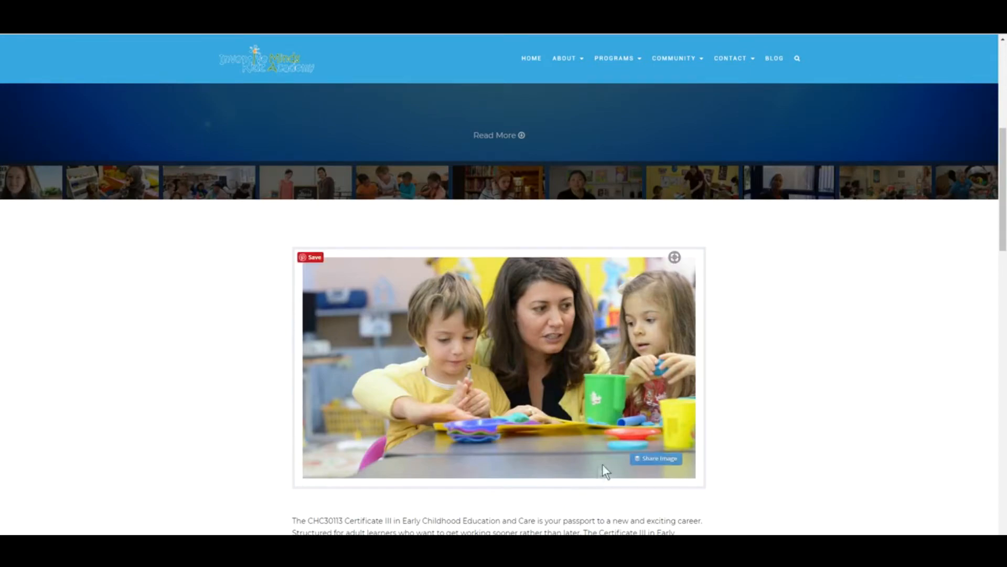
{"action": "scroll", "coordinate": [1001, 157], "scroll_direction": "down", "scroll_amount": 5}
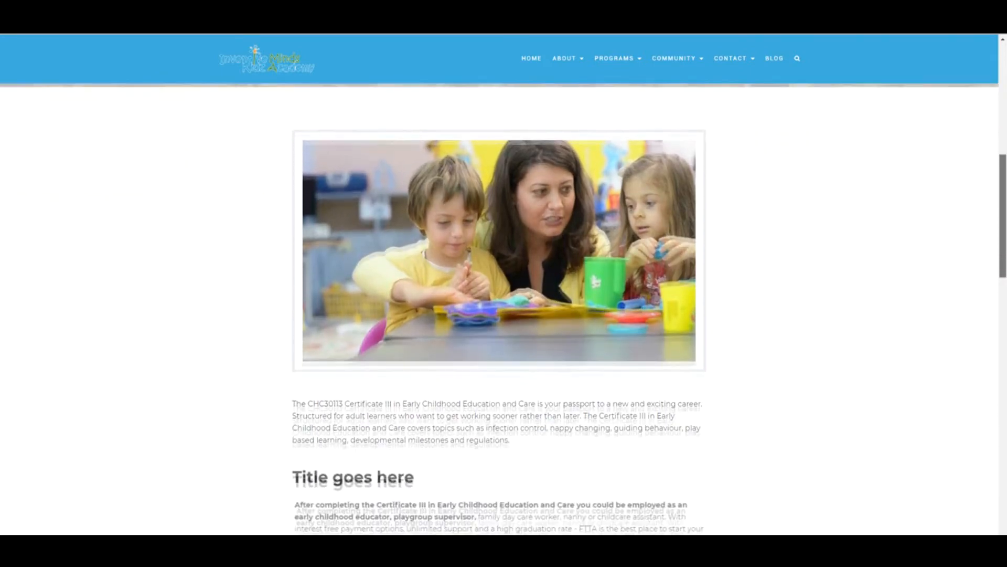
{"action": "scroll", "coordinate": [649, 308], "scroll_direction": "down", "scroll_amount": 5}
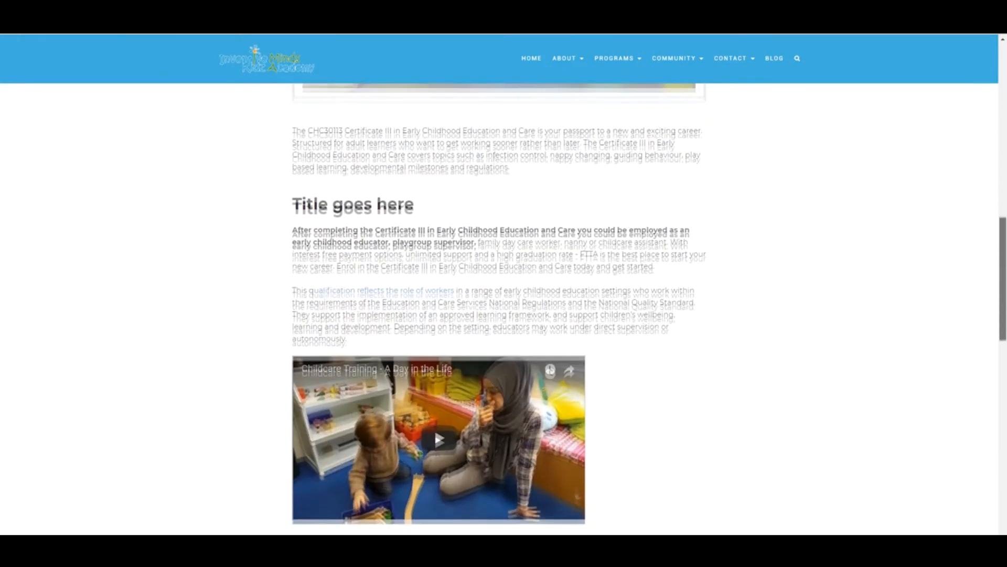
{"action": "scroll", "coordinate": [649, 308], "scroll_direction": "down", "scroll_amount": 1}
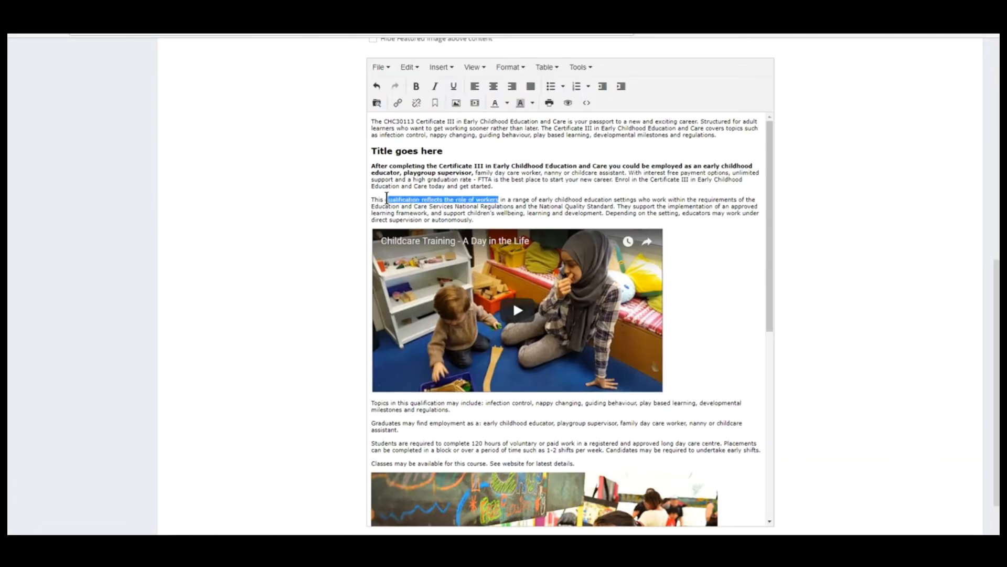
{"action": "left_click", "coordinate": [398, 103]}
{"action": "type", "text": "http://google.com"}
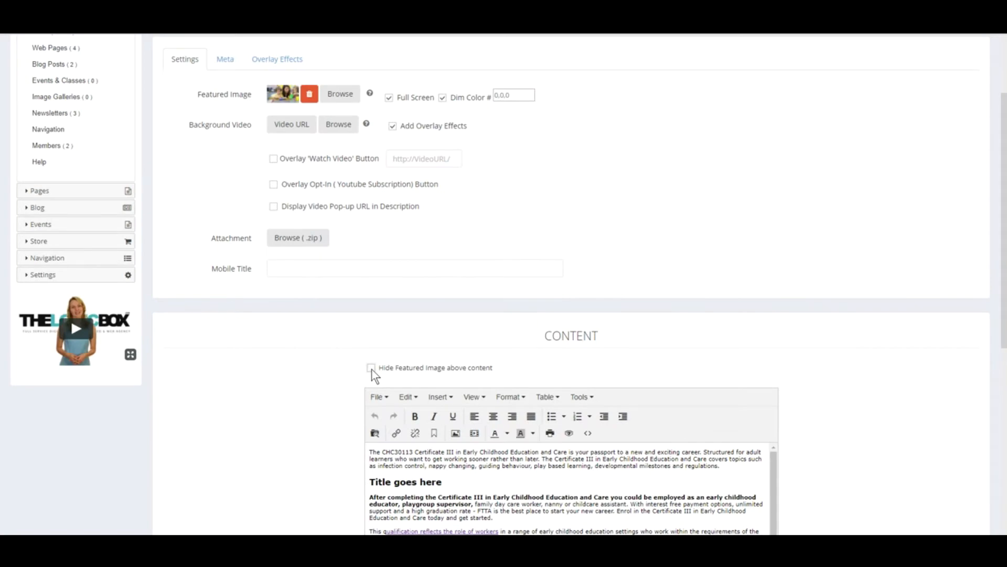
{"action": "left_click", "coordinate": [371, 368]}
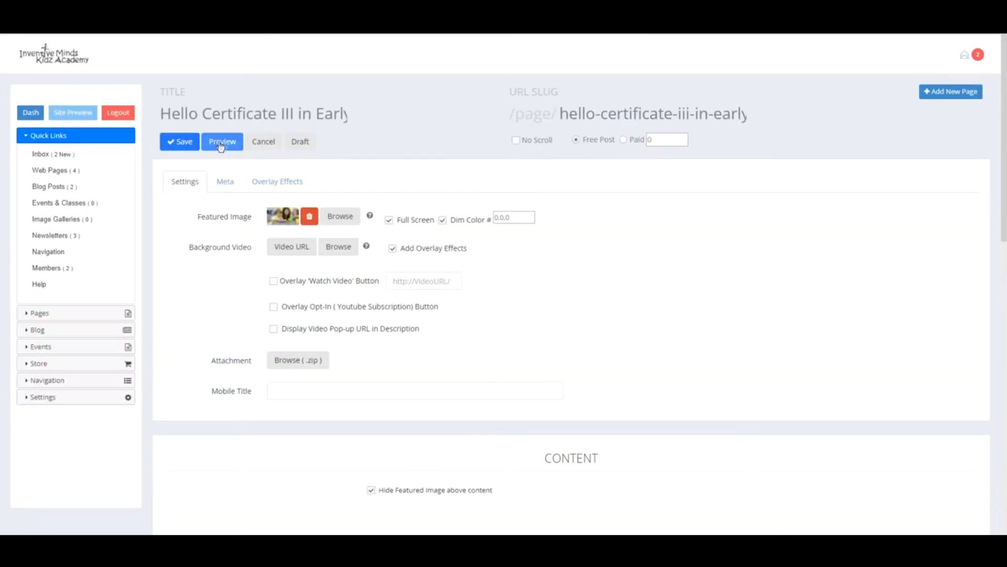
- Preview the course page and inspect the text directly below the hero
{"action": "left_click", "coordinate": [227, 143]}
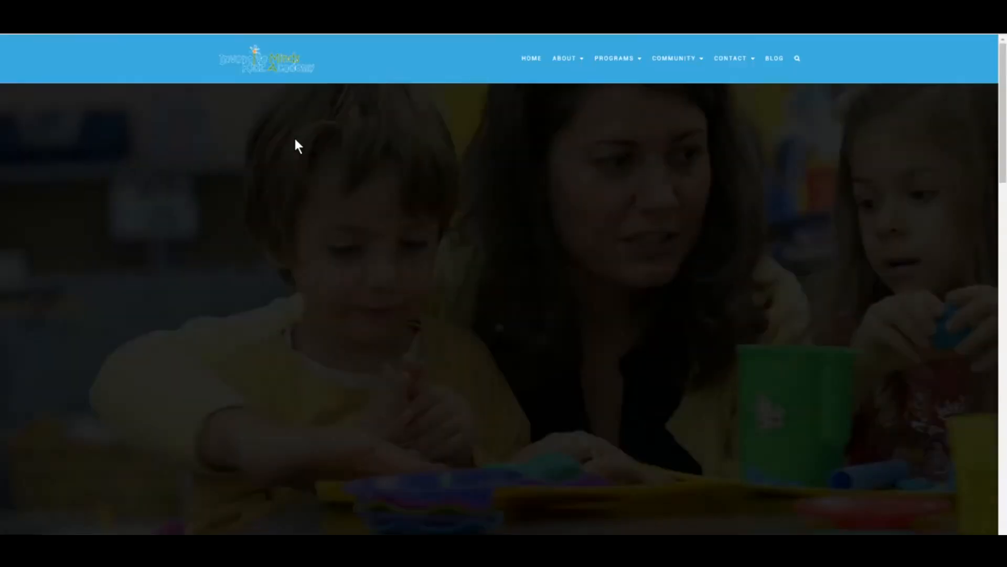
{"action": "scroll", "coordinate": [560, 395], "scroll_direction": "down", "scroll_amount": 3}
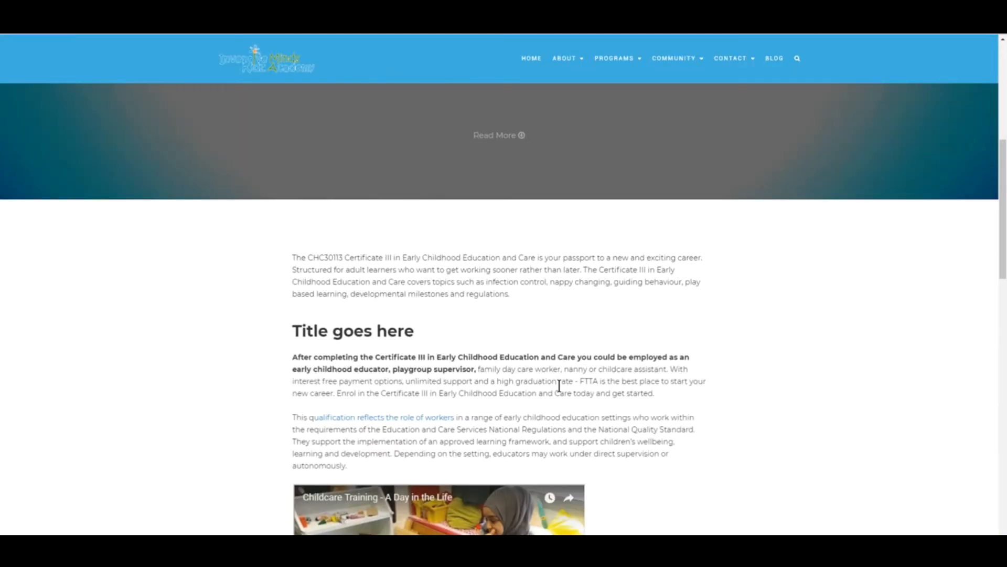
{"action": "left_click_drag", "start_coordinate": [282, 243], "coordinate": [764, 452]}
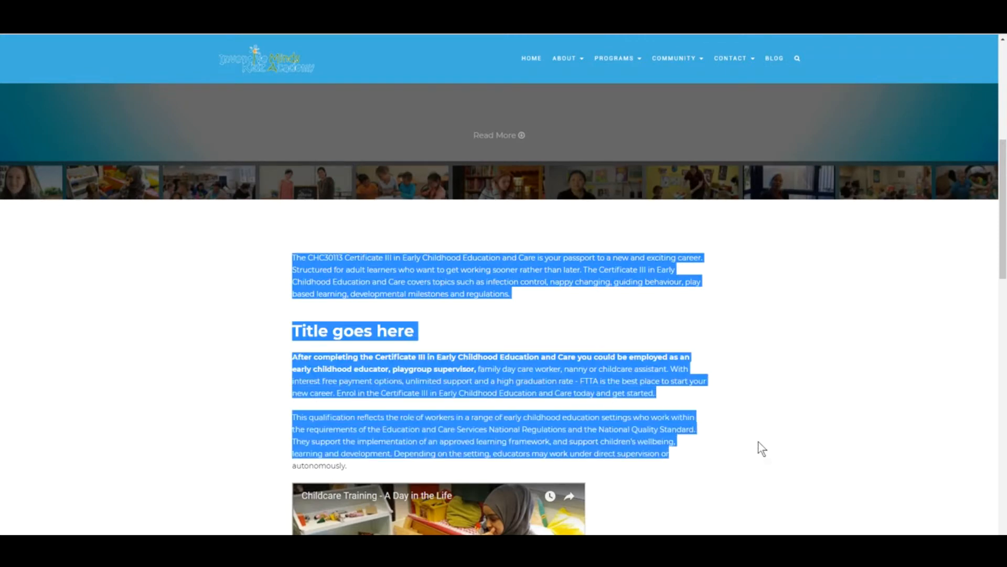
{"action": "left_click", "coordinate": [542, 296]}
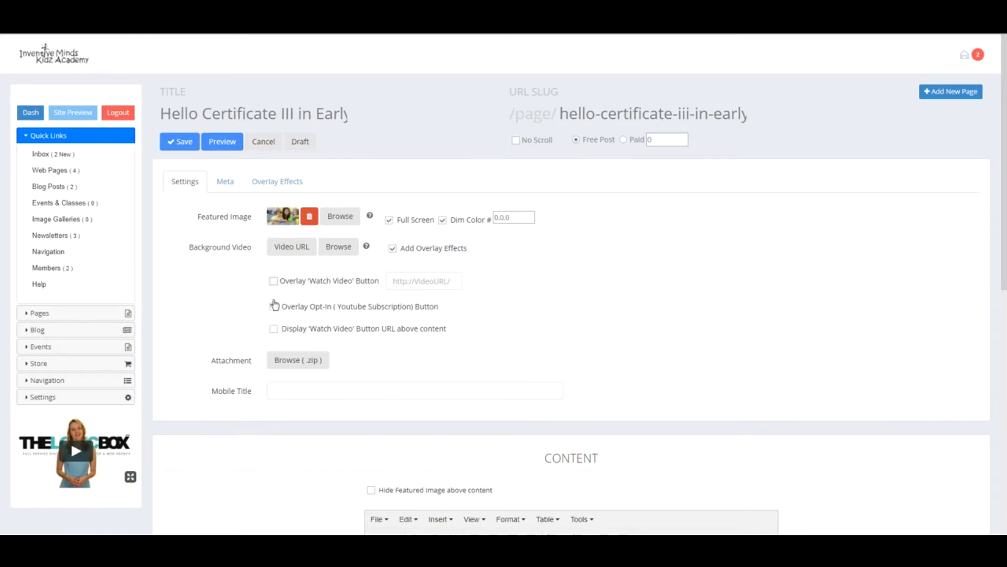
- Tick Overlay 'Watch Video' Button and paste the youtu.be video link into its field
{"action": "left_click", "coordinate": [273, 282]}
{"action": "left_click", "coordinate": [430, 281]}
{"action": "type", "text": "https://youtu.be/ICIVNV3aFLI"}
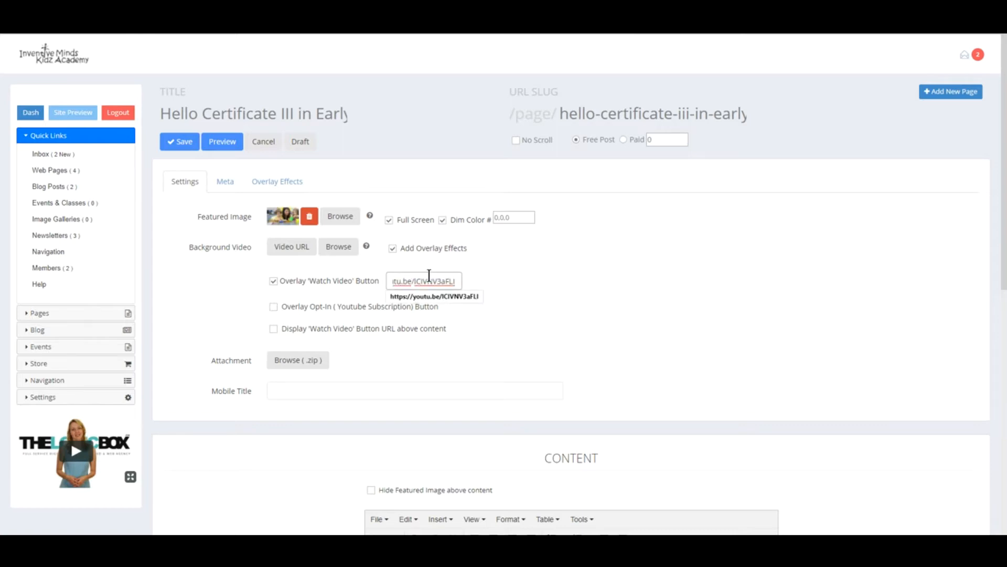
{"action": "left_click", "coordinate": [245, 279]}
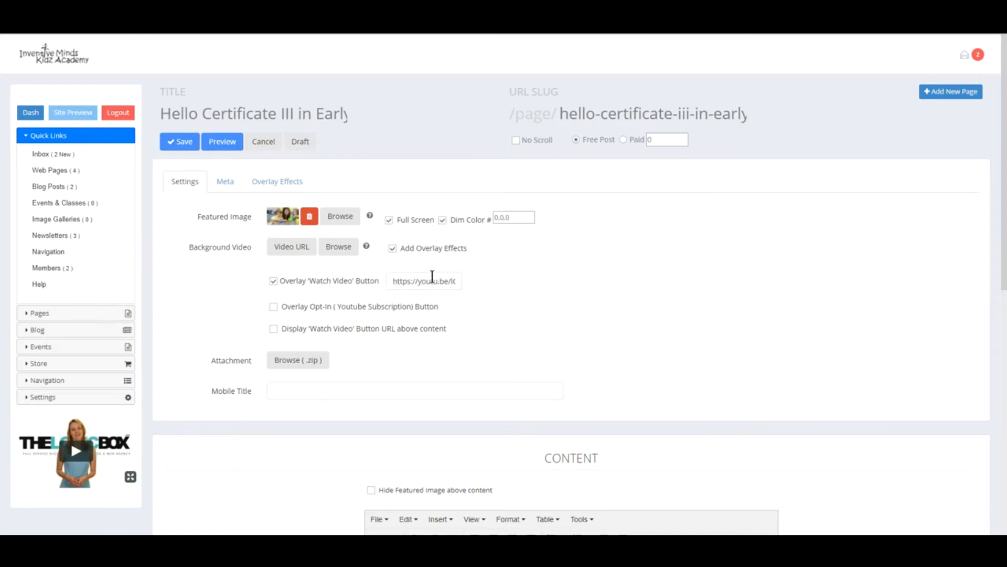
- Save and preview the page, play then close the Watch Video popup, and recheck the link
{"action": "left_click", "coordinate": [180, 143]}
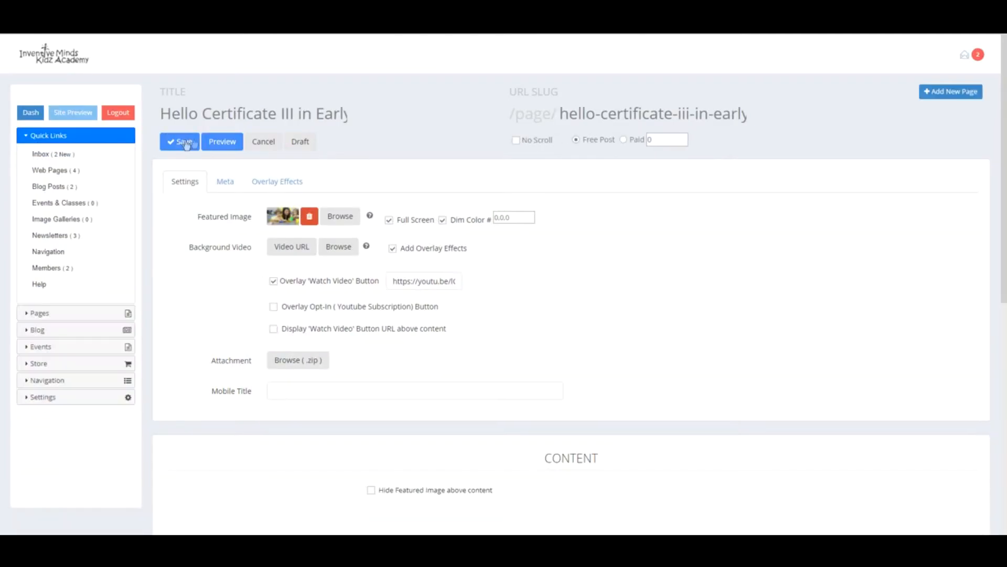
{"action": "left_click", "coordinate": [226, 142]}
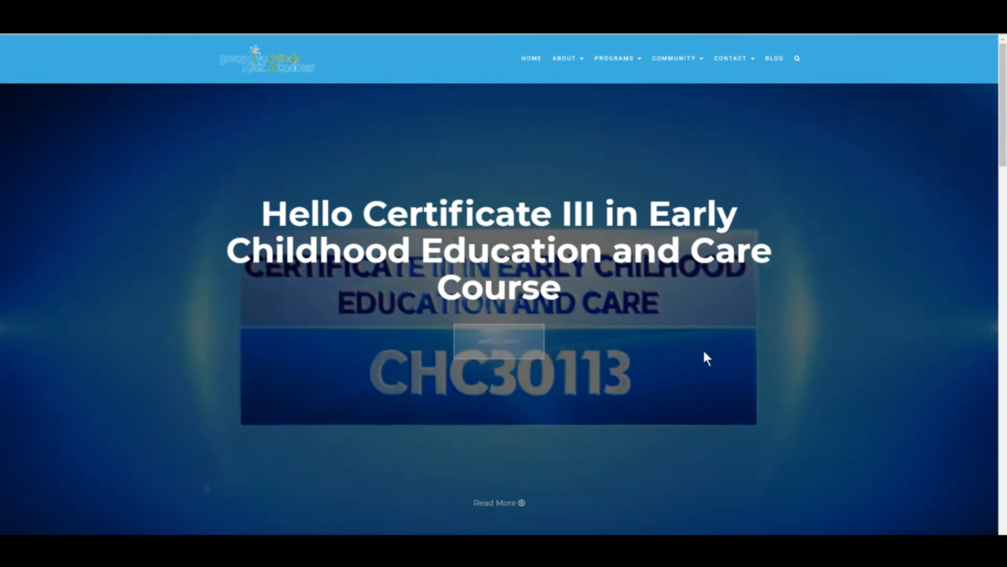
{"action": "left_click", "coordinate": [509, 347]}
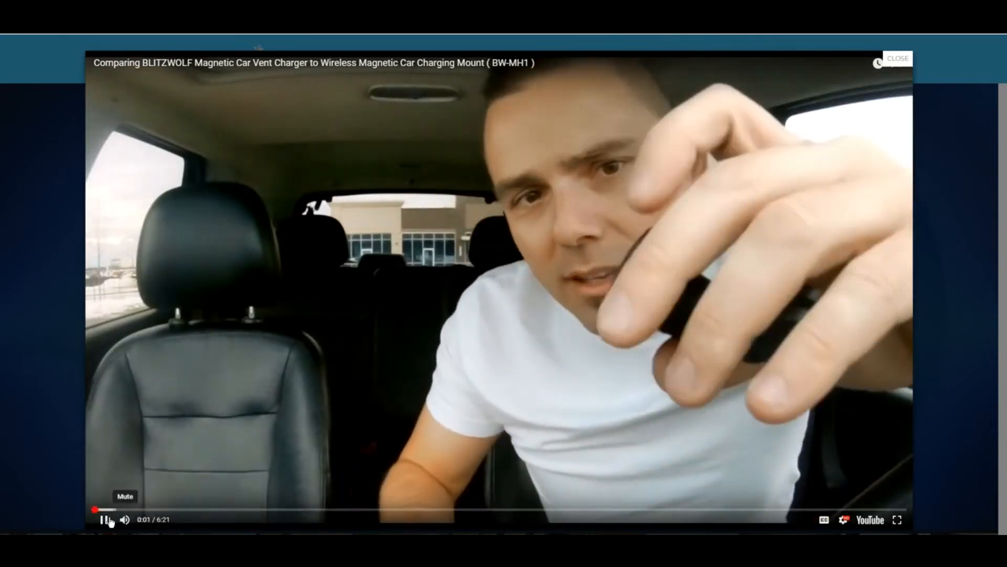
{"action": "left_click", "coordinate": [108, 520]}
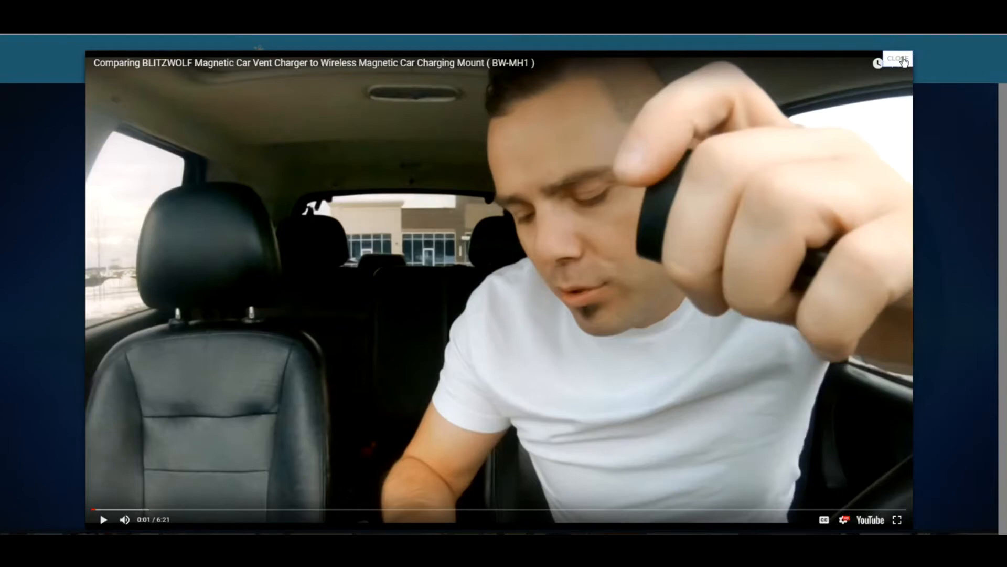
{"action": "left_click", "coordinate": [903, 61]}
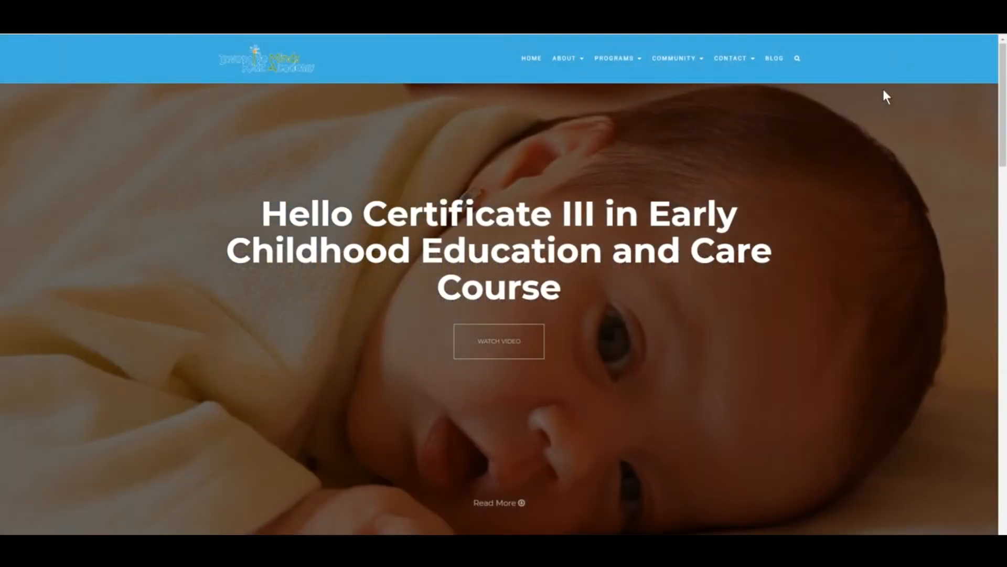
{"action": "scroll", "coordinate": [805, 262], "scroll_direction": "down", "scroll_amount": 8}
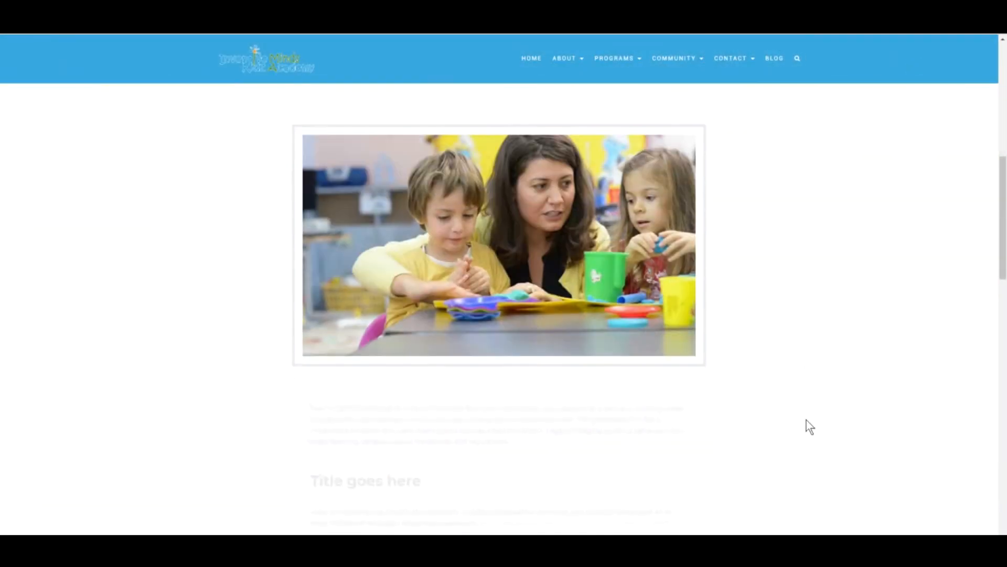
{"action": "scroll", "coordinate": [807, 415], "scroll_direction": "up", "scroll_amount": 8}
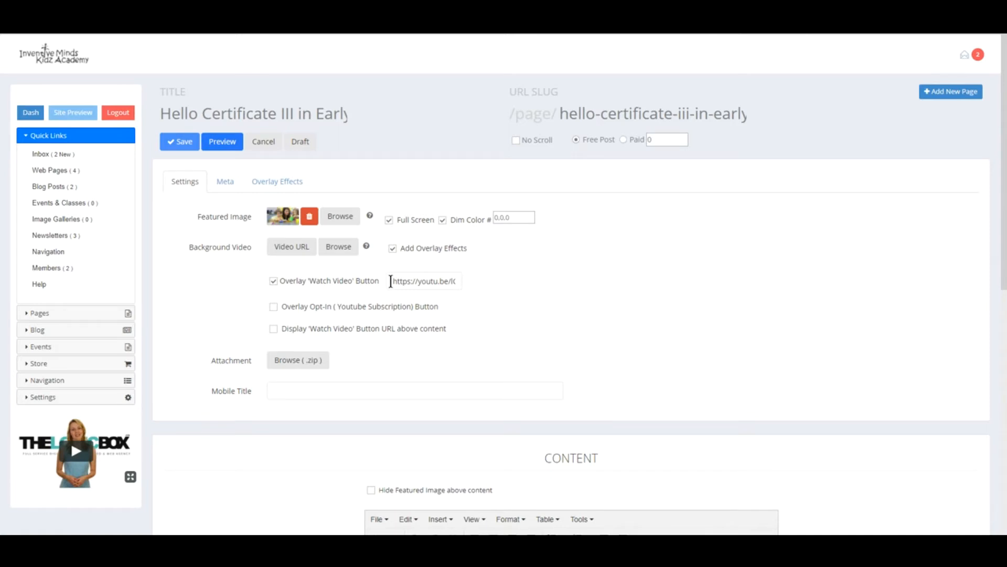
{"action": "left_click_drag", "start_coordinate": [391, 281], "coordinate": [512, 282]}
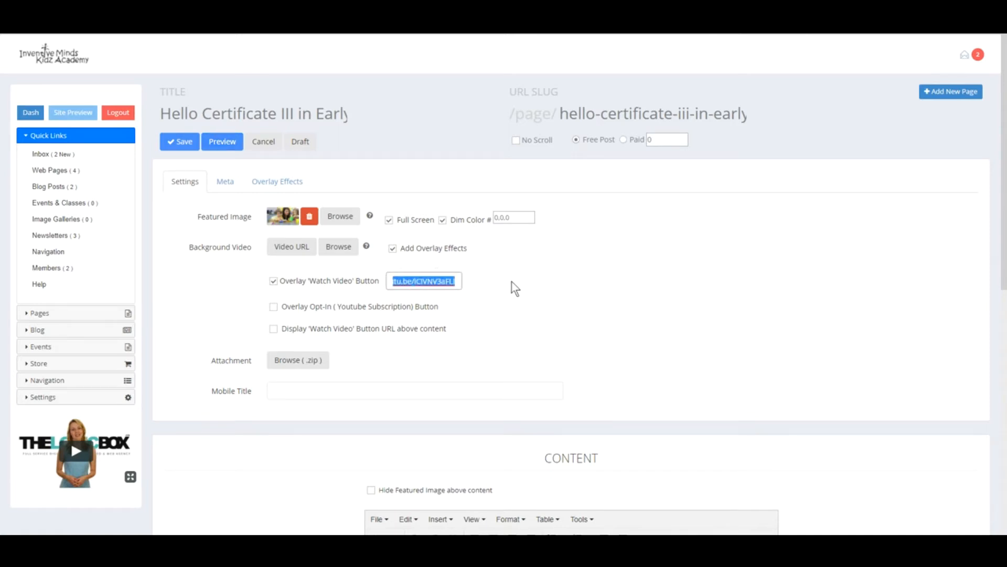
- Tick 'Display Watch Video Button URL above content' and recheck the video link
{"action": "left_click", "coordinate": [241, 279]}
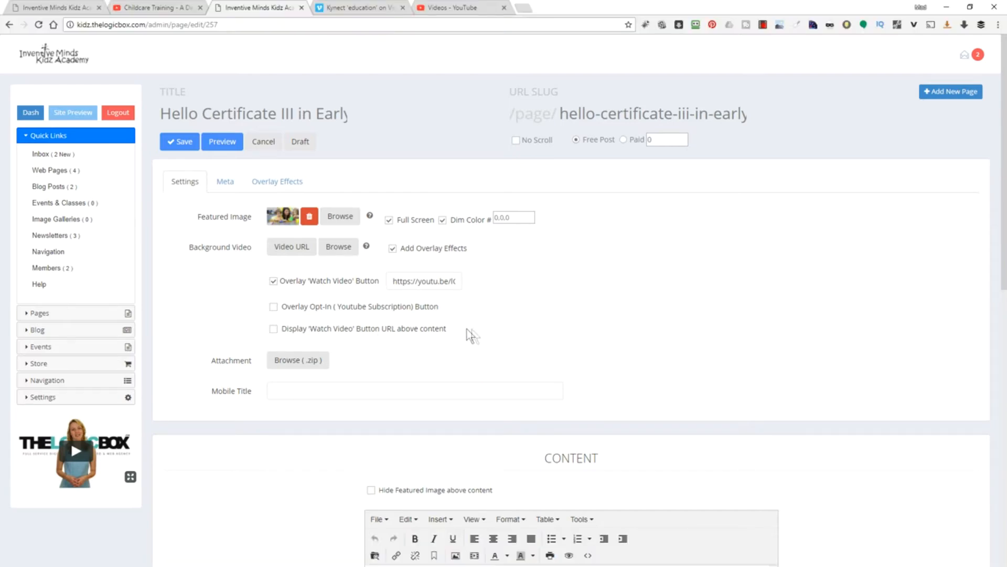
{"action": "scroll", "coordinate": [562, 451], "scroll_direction": "down", "scroll_amount": 5}
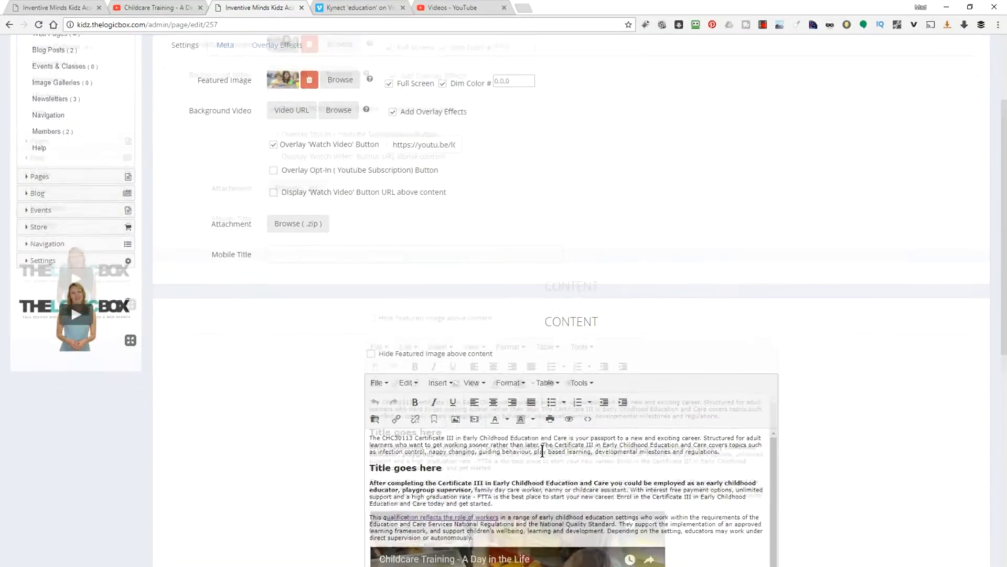
{"action": "left_click_drag", "start_coordinate": [540, 213], "coordinate": [610, 213]}
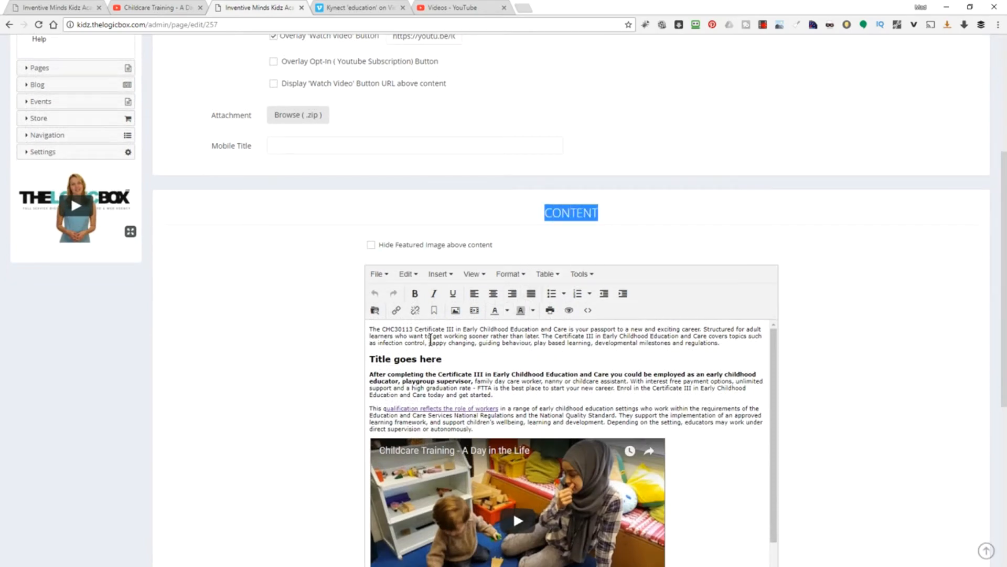
{"action": "left_click_drag", "start_coordinate": [430, 347], "coordinate": [339, 321]}
{"action": "left_click", "coordinate": [273, 84]}
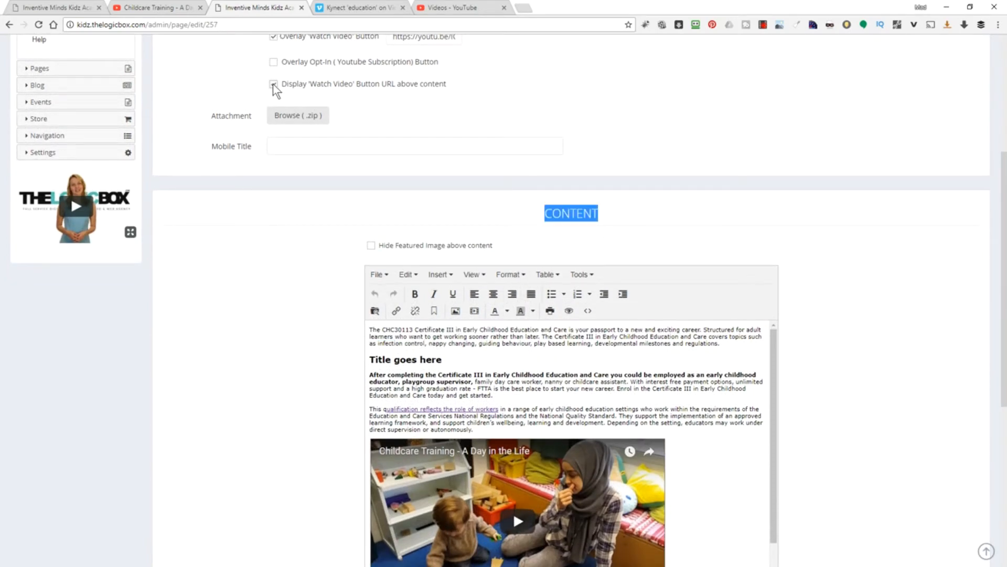
{"action": "scroll", "coordinate": [294, 240], "scroll_direction": "up", "scroll_amount": 5}
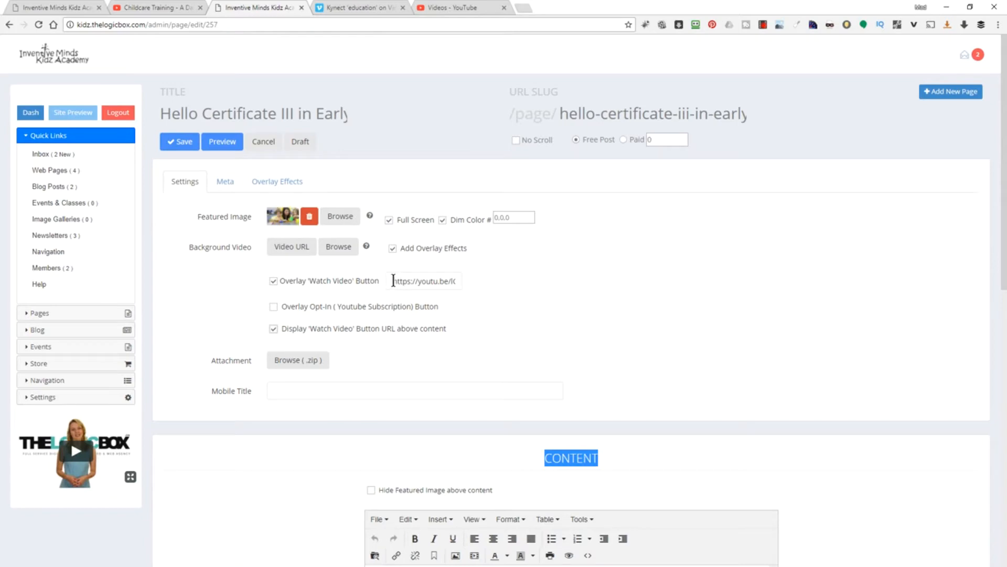
{"action": "left_click_drag", "start_coordinate": [394, 281], "coordinate": [497, 284]}
{"action": "scroll", "coordinate": [348, 383], "scroll_direction": "down", "scroll_amount": 5}
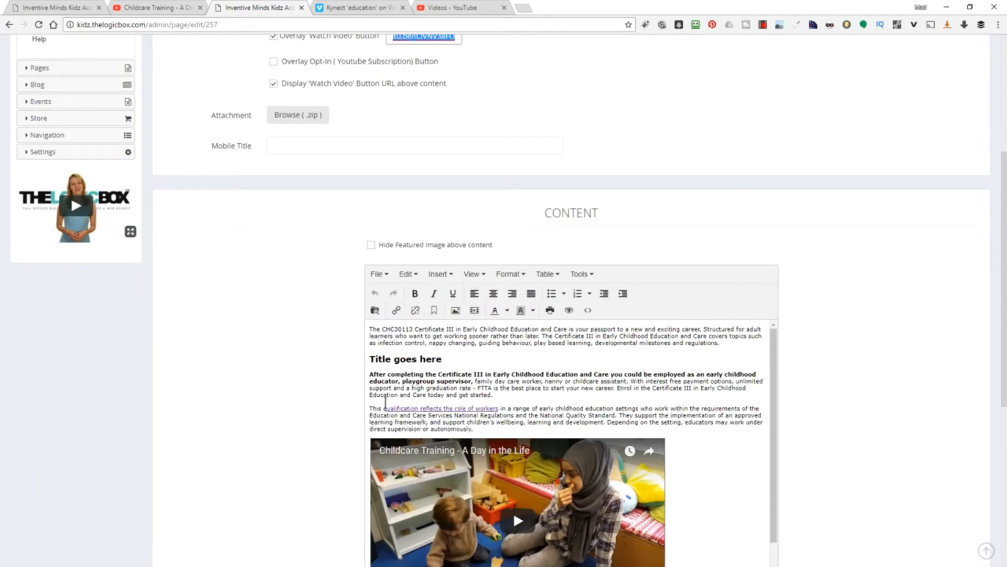
{"action": "scroll", "coordinate": [422, 421], "scroll_direction": "up", "scroll_amount": 8}
- Save, then test the WATCH VIDEO clip and embedded content on the live course page
{"action": "left_click", "coordinate": [185, 142]}
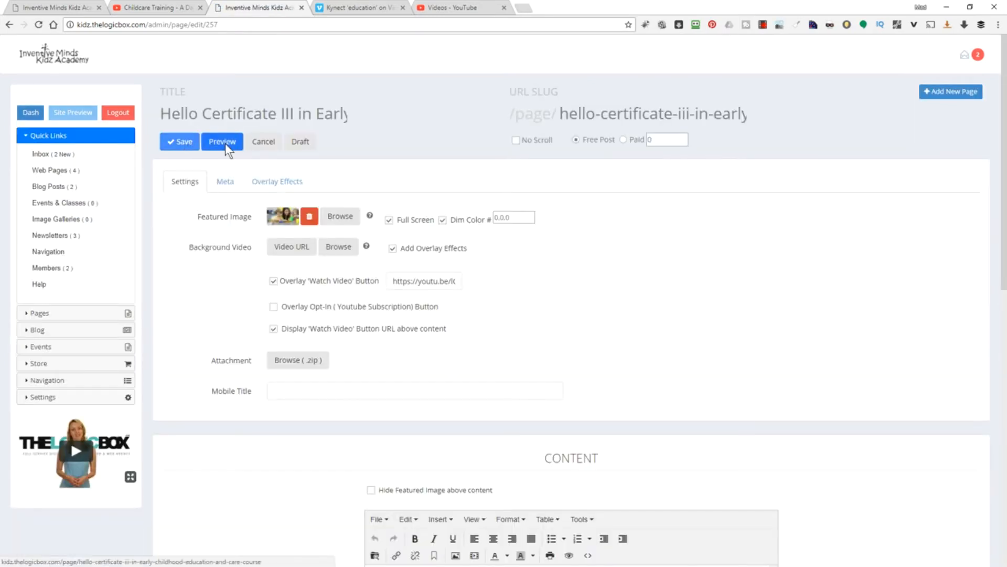
{"action": "left_click", "coordinate": [226, 146]}
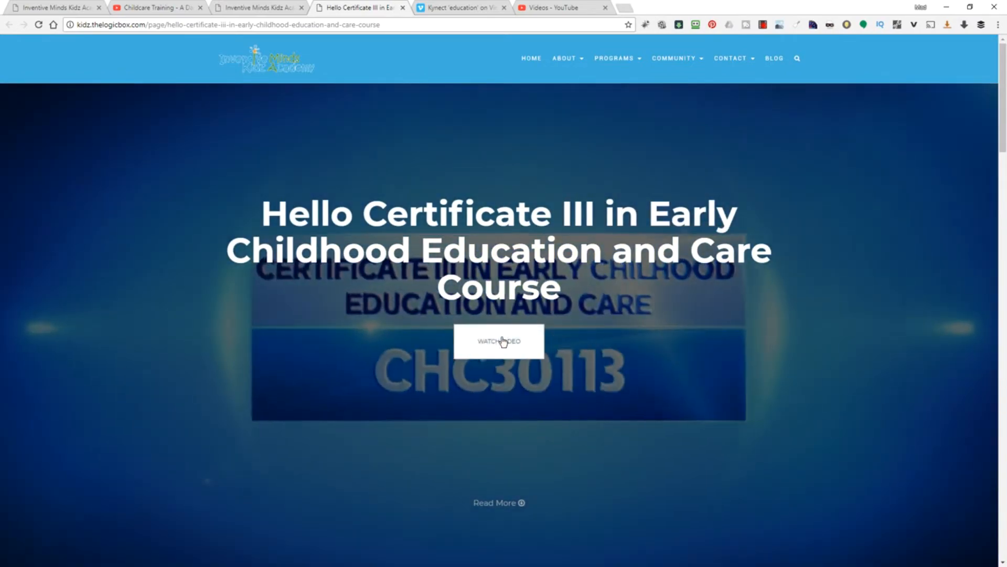
{"action": "left_click", "coordinate": [503, 342]}
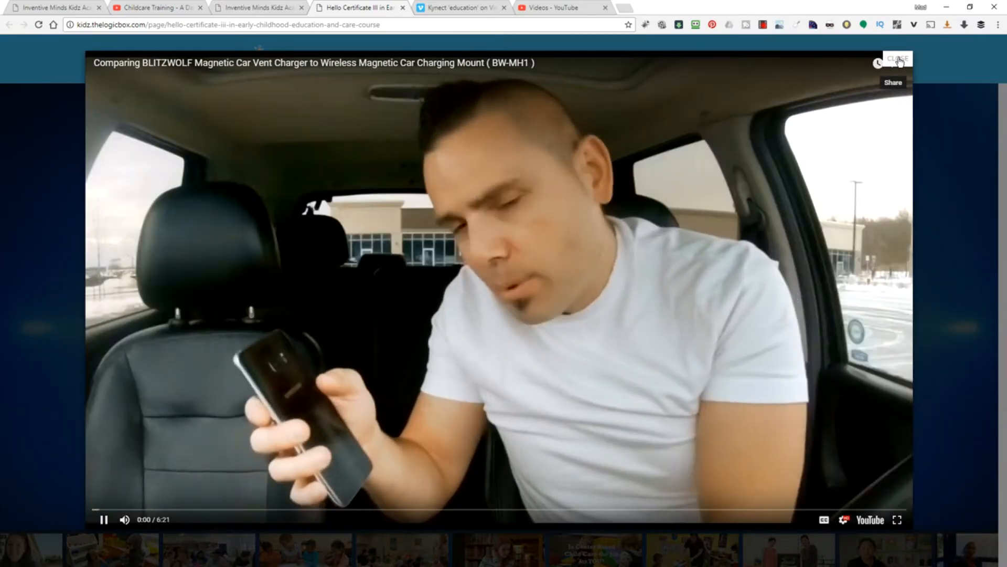
{"action": "left_click", "coordinate": [899, 59]}
{"action": "scroll", "coordinate": [754, 263], "scroll_direction": "down", "scroll_amount": 4}
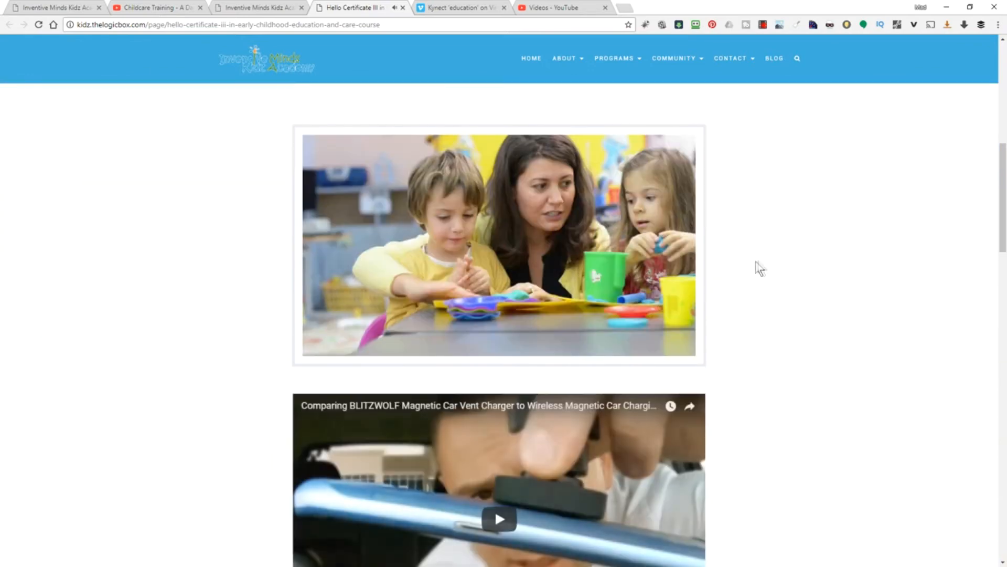
{"action": "scroll", "coordinate": [194, 246], "scroll_direction": "down", "scroll_amount": 2}
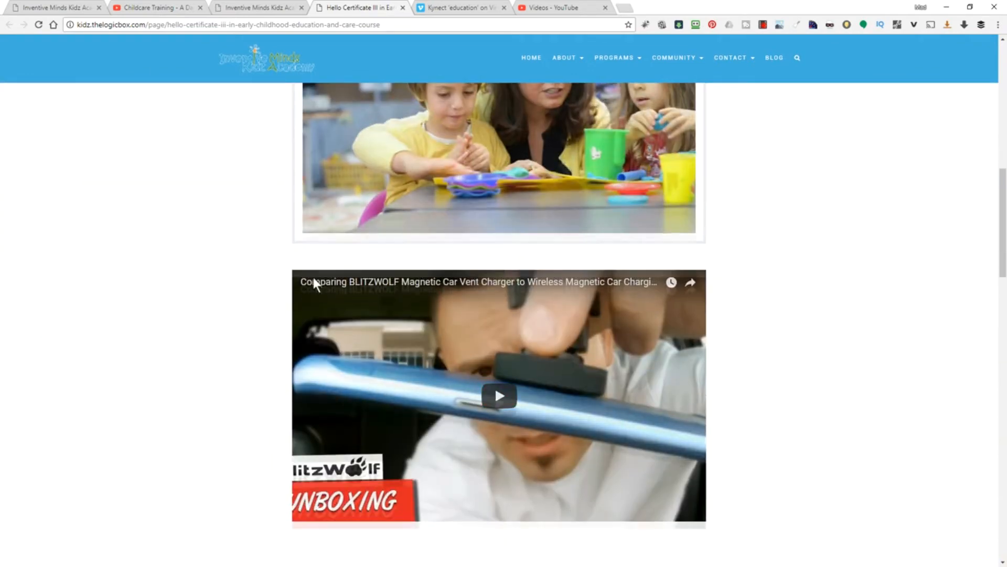
{"action": "scroll", "coordinate": [312, 285], "scroll_direction": "up", "scroll_amount": 2}
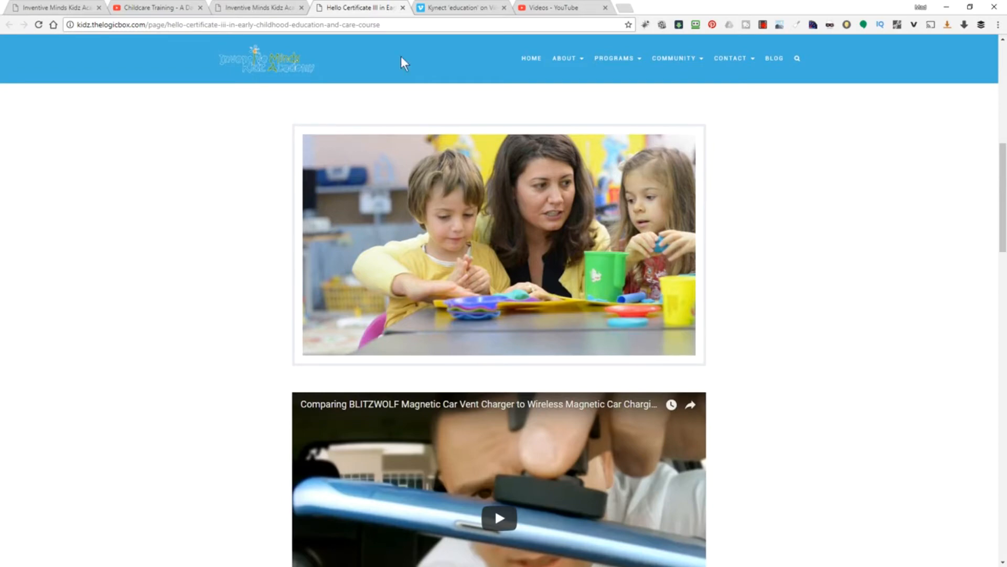
{"action": "left_click", "coordinate": [261, 8]}
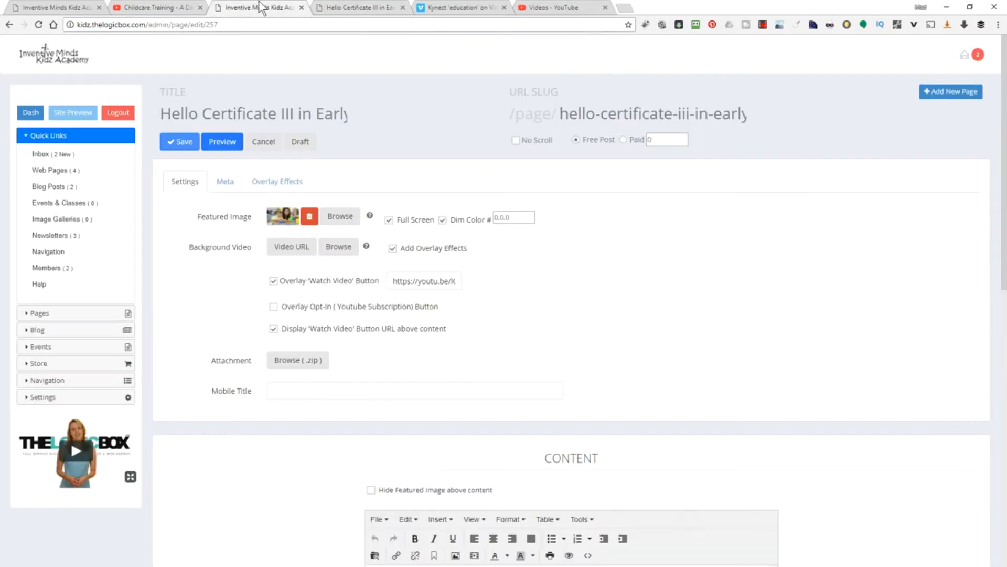
- Tick Hide Featured Image above content, save, and reload the live course page to check it
{"action": "left_click", "coordinate": [370, 490]}
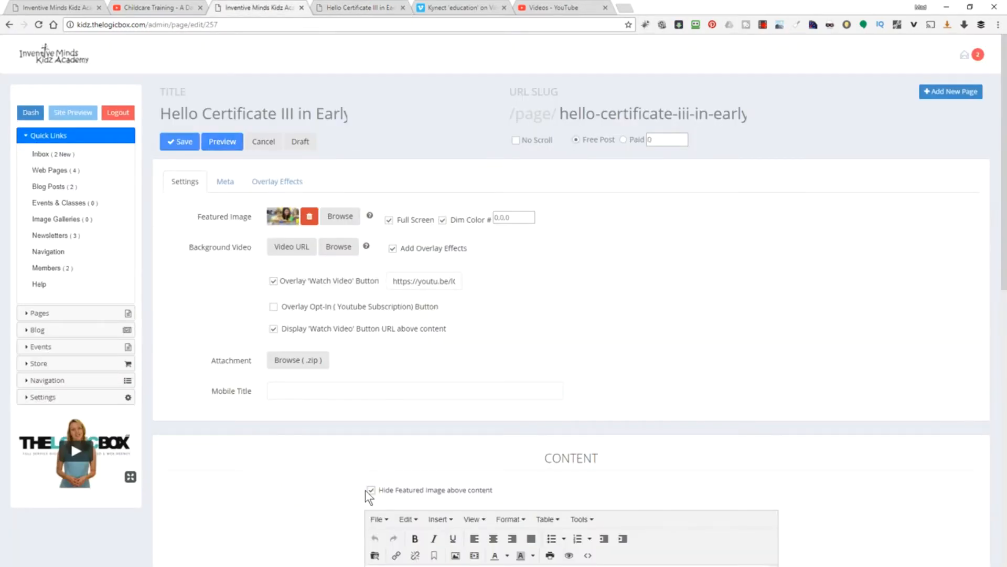
{"action": "left_click", "coordinate": [182, 142]}
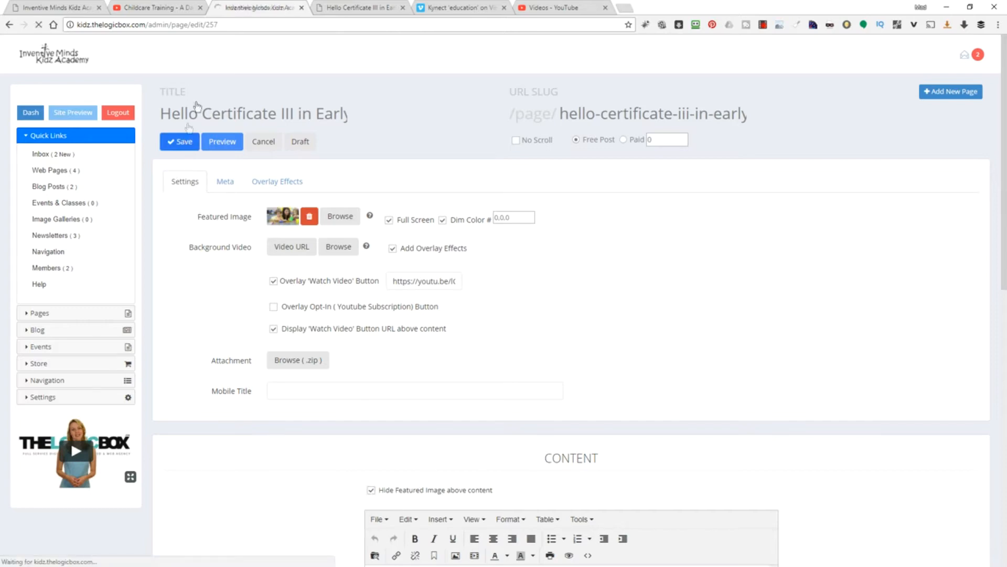
{"action": "left_click", "coordinate": [360, 8]}
{"action": "right_click", "coordinate": [153, 137]}
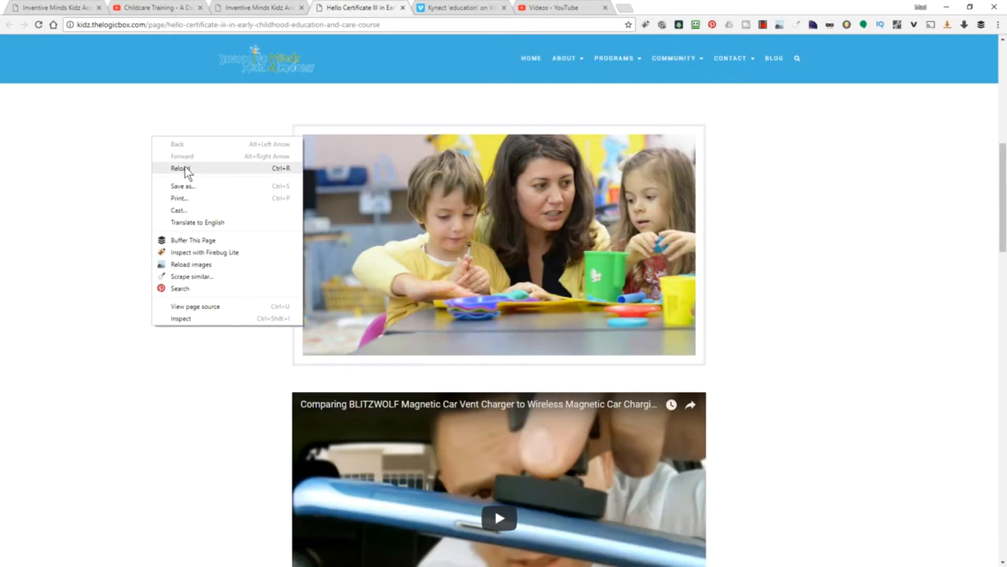
{"action": "left_click", "coordinate": [190, 168]}
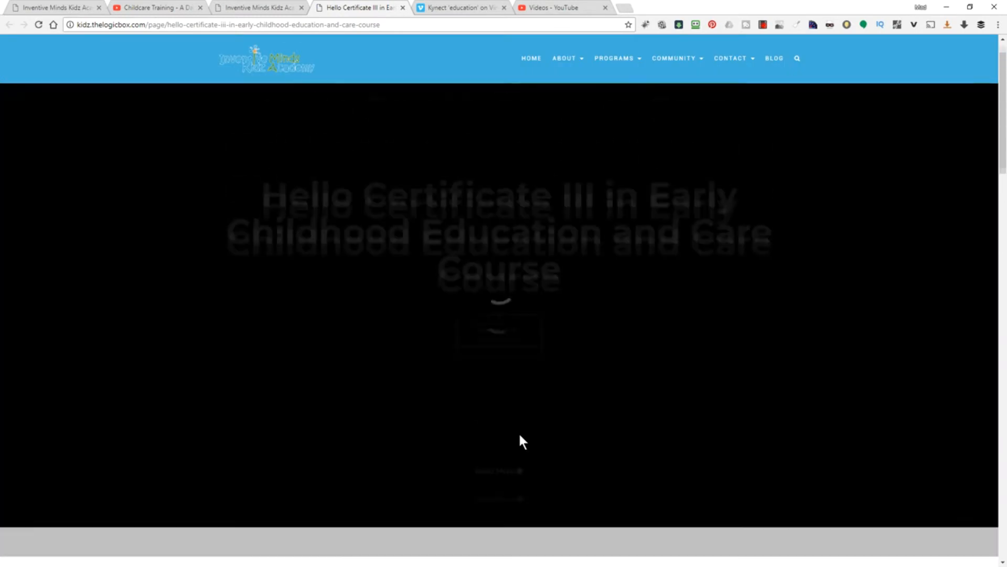
{"action": "scroll", "coordinate": [518, 424], "scroll_direction": "down", "scroll_amount": 8}
{"action": "scroll", "coordinate": [504, 424], "scroll_direction": "up", "scroll_amount": 3}
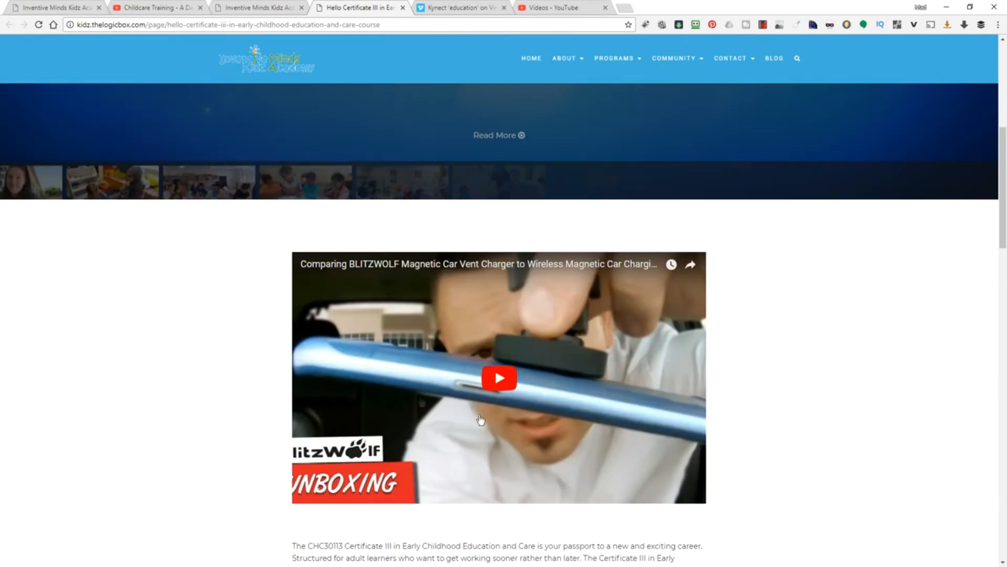
{"action": "scroll", "coordinate": [254, 446], "scroll_direction": "down", "scroll_amount": 2}
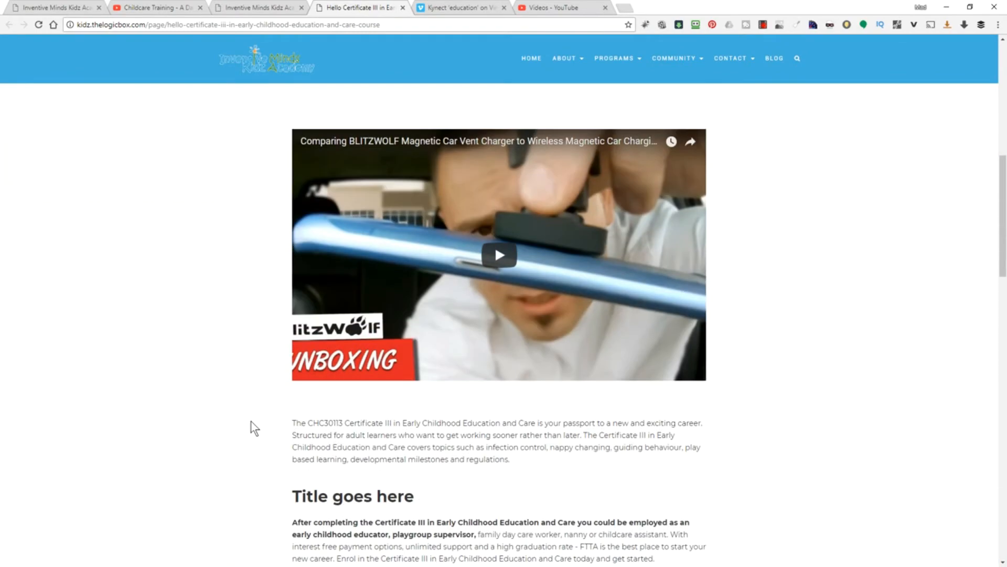
{"action": "left_click", "coordinate": [247, 11]}
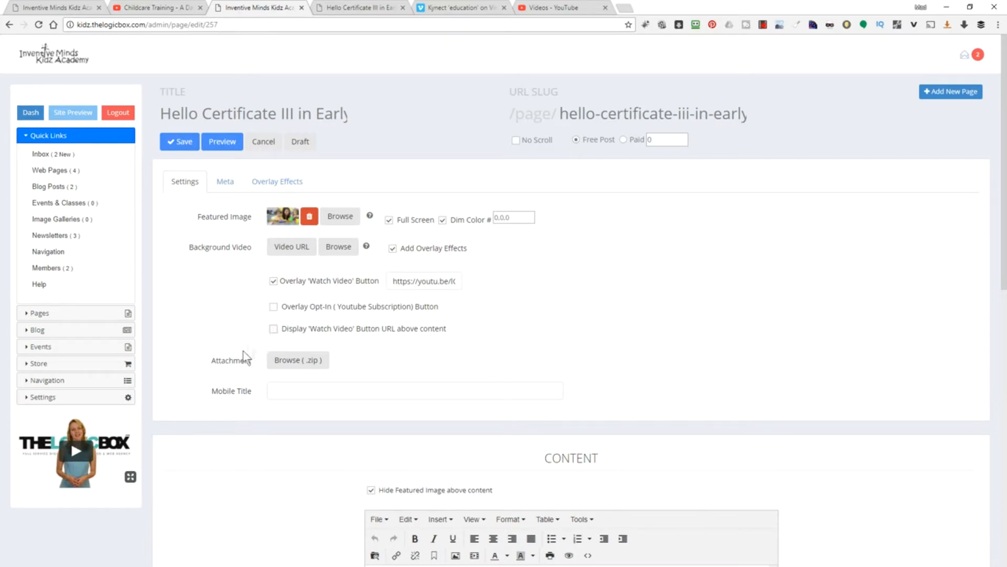
- Save the page settings and reload the live course page to review the hero
{"action": "left_click", "coordinate": [180, 141]}
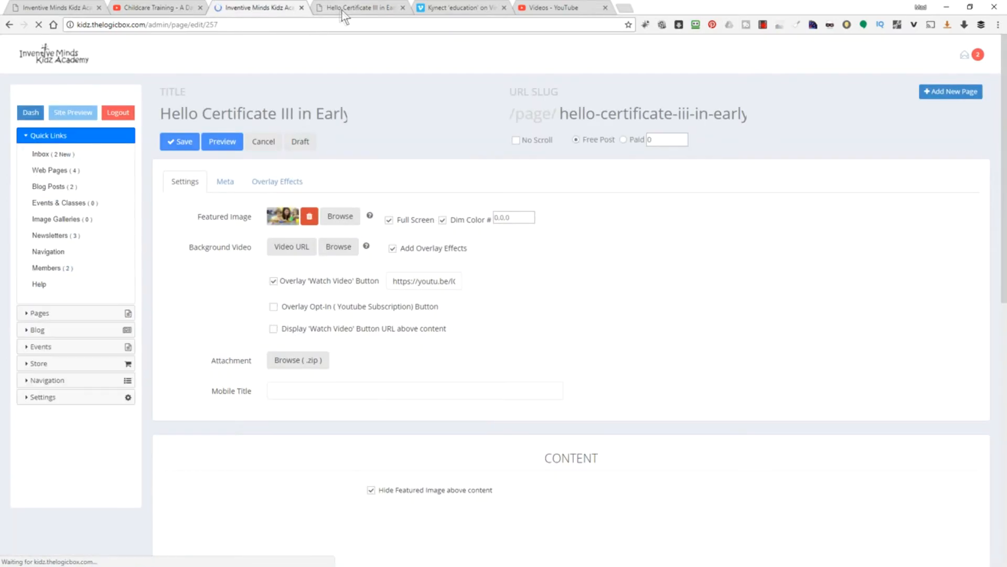
{"action": "key", "text": "ctrl+Tab"}
{"action": "right_click", "coordinate": [199, 192]}
{"action": "left_click", "coordinate": [224, 223]}
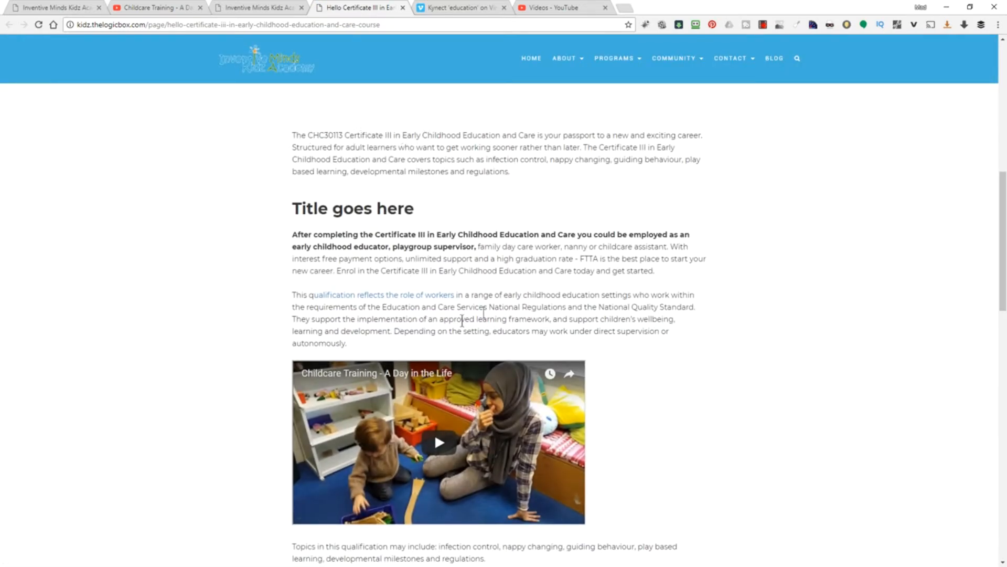
{"action": "scroll", "coordinate": [543, 307], "scroll_direction": "down", "scroll_amount": 10}
{"action": "scroll", "coordinate": [516, 329], "scroll_direction": "up", "scroll_amount": 15}
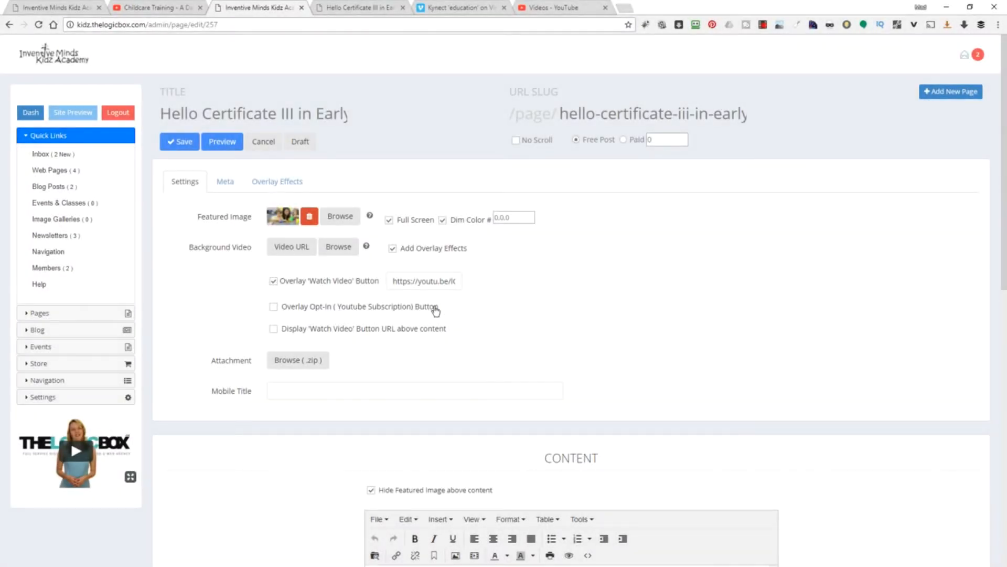
- Replace the Watch Video overlay with the YouTube Opt-In overlay, save, and reload the live page
{"action": "left_click", "coordinate": [273, 281]}
{"action": "left_click", "coordinate": [273, 307]}
{"action": "left_click", "coordinate": [178, 143]}
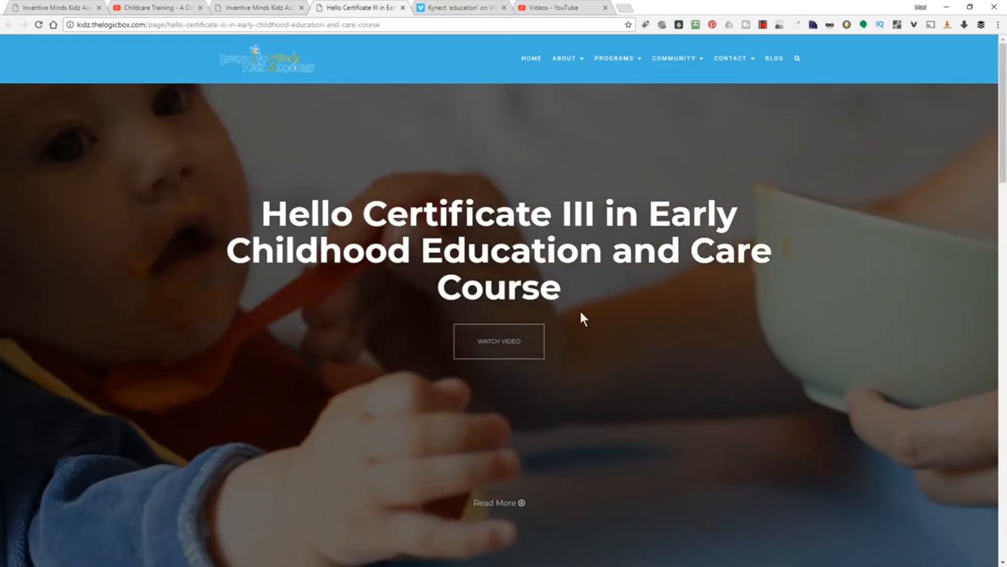
{"action": "right_click", "coordinate": [343, 316]}
{"action": "left_click", "coordinate": [375, 348]}
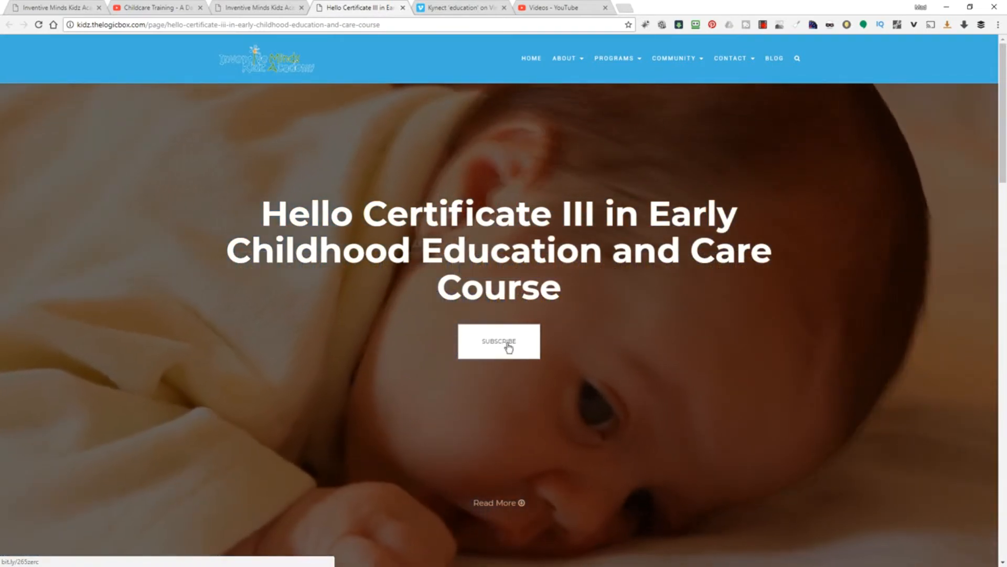
{"action": "left_click", "coordinate": [260, 8]}
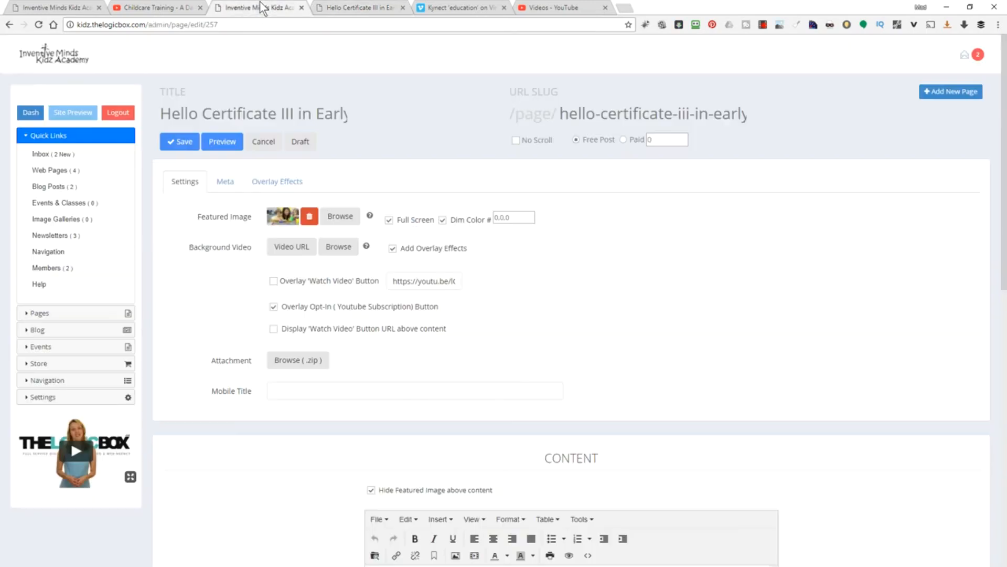
- In Settings > Meta Data, change Call To Action Button Name from SUBSCRIBE to APPLY NOW and save
{"action": "left_click", "coordinate": [67, 398]}
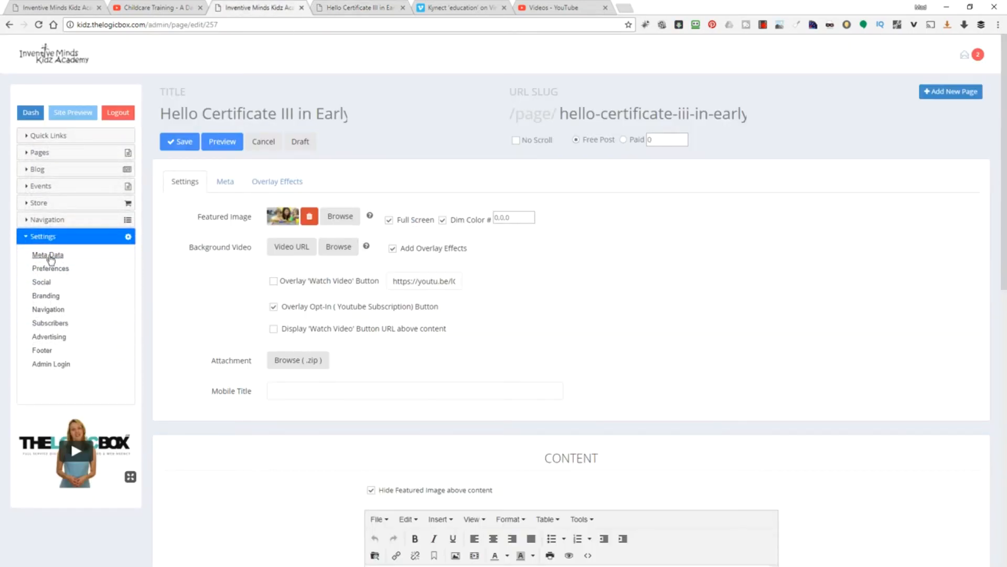
{"action": "left_click", "coordinate": [49, 254]}
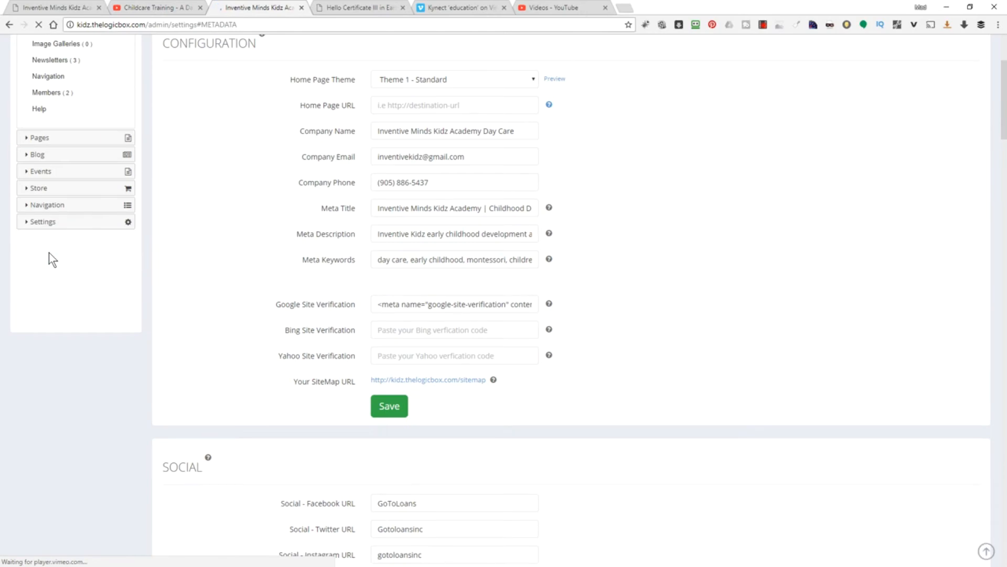
{"action": "key", "text": "ctrl+f"}
{"action": "type", "text": "call"}
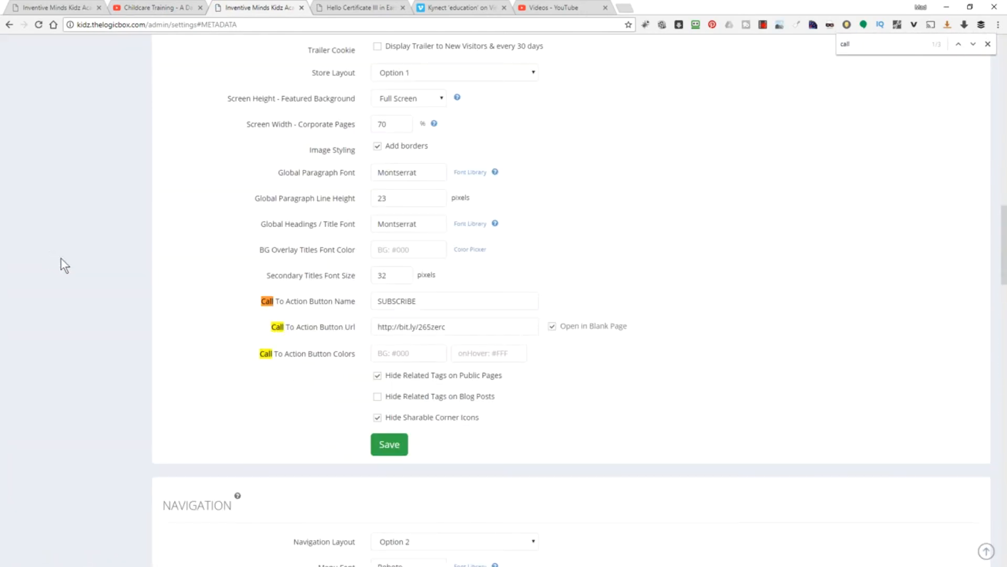
{"action": "scroll", "coordinate": [246, 316], "scroll_direction": "up", "scroll_amount": 2}
{"action": "scroll", "coordinate": [238, 363], "scroll_direction": "down", "scroll_amount": 2}
{"action": "left_click_drag", "start_coordinate": [356, 301], "coordinate": [282, 298]}
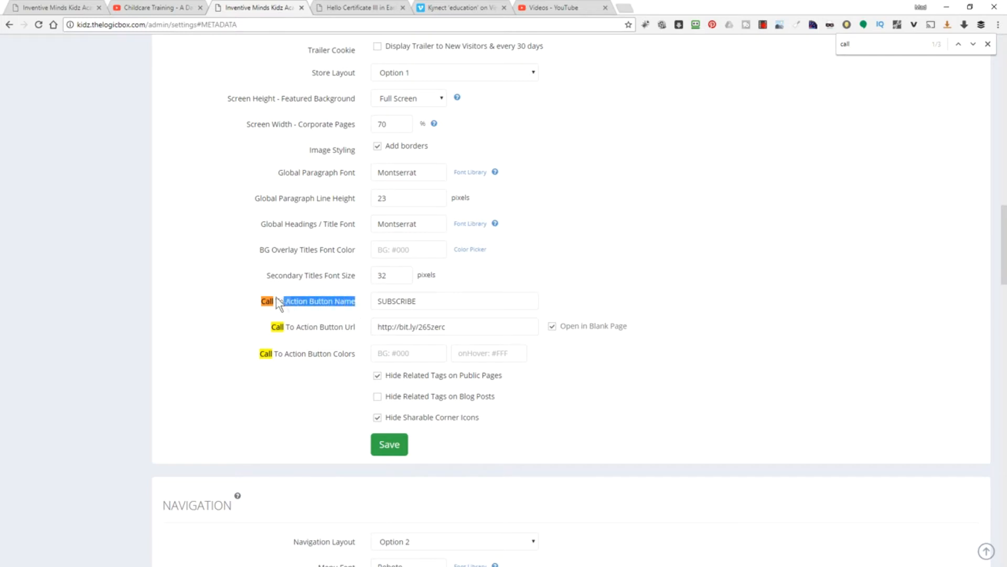
{"action": "double_click", "coordinate": [413, 300]}
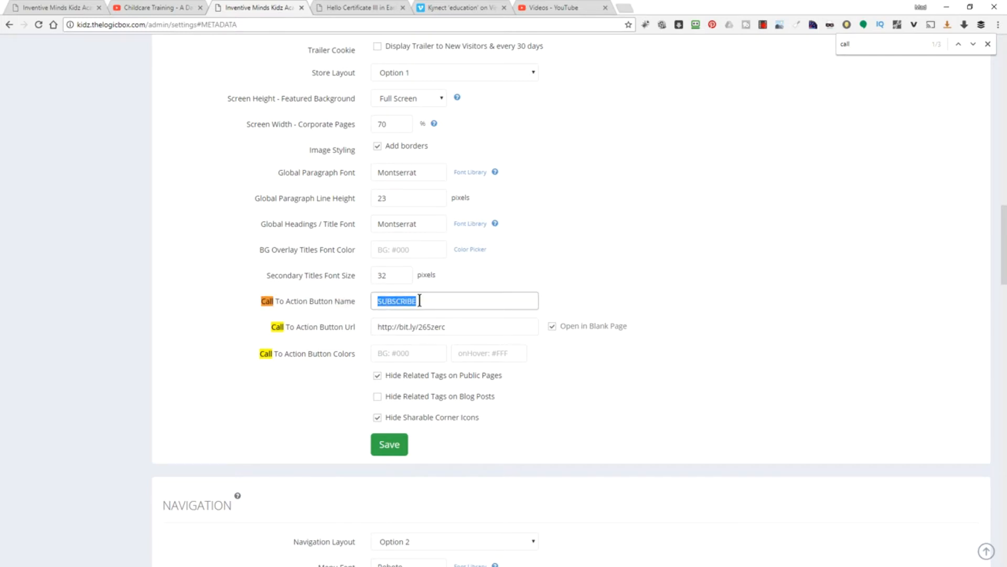
{"action": "type", "text": "AP"}
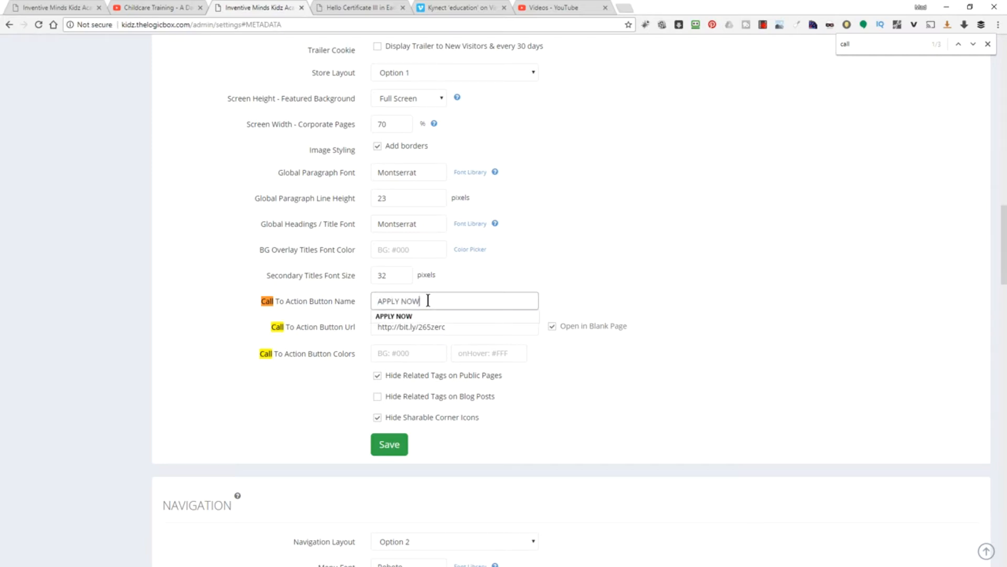
{"action": "type", "text": "PLY NOW"}
{"action": "left_click", "coordinate": [391, 444]}
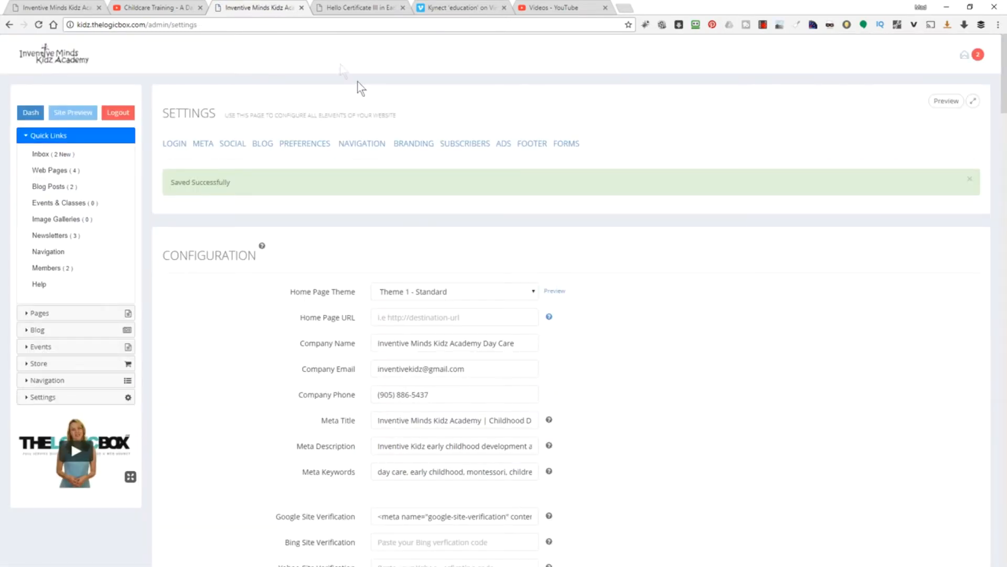
- Reload the live Hello Certificate III page so the hero button reads APPLY NOW
{"action": "left_click", "coordinate": [336, 6]}
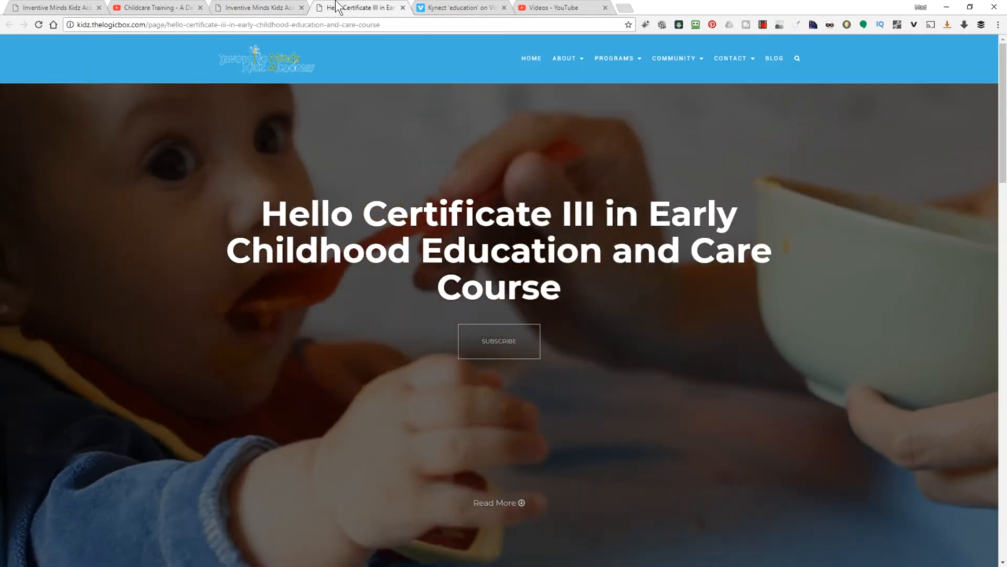
{"action": "right_click", "coordinate": [309, 297]}
{"action": "left_click", "coordinate": [332, 327]}
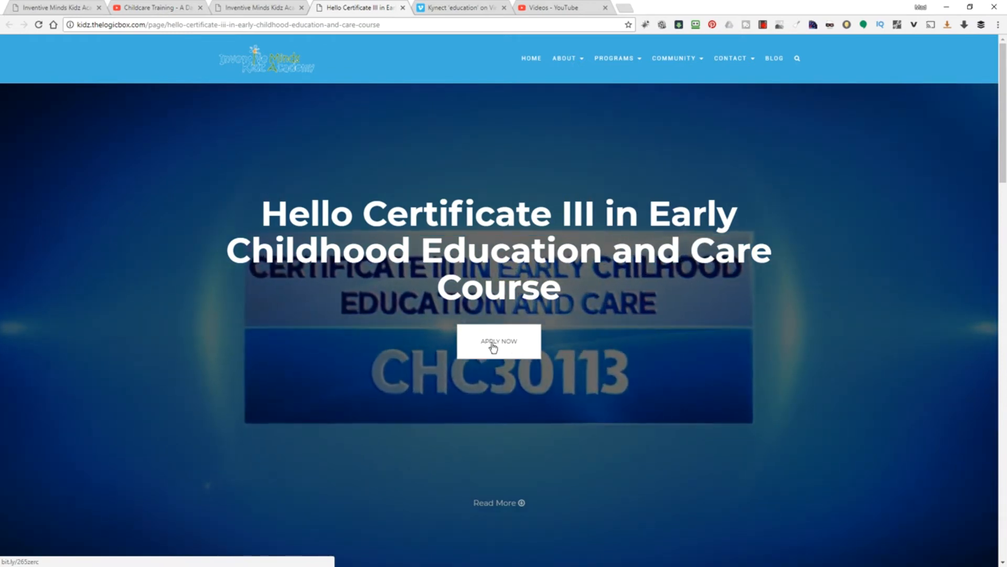
{"action": "left_click", "coordinate": [257, 10]}
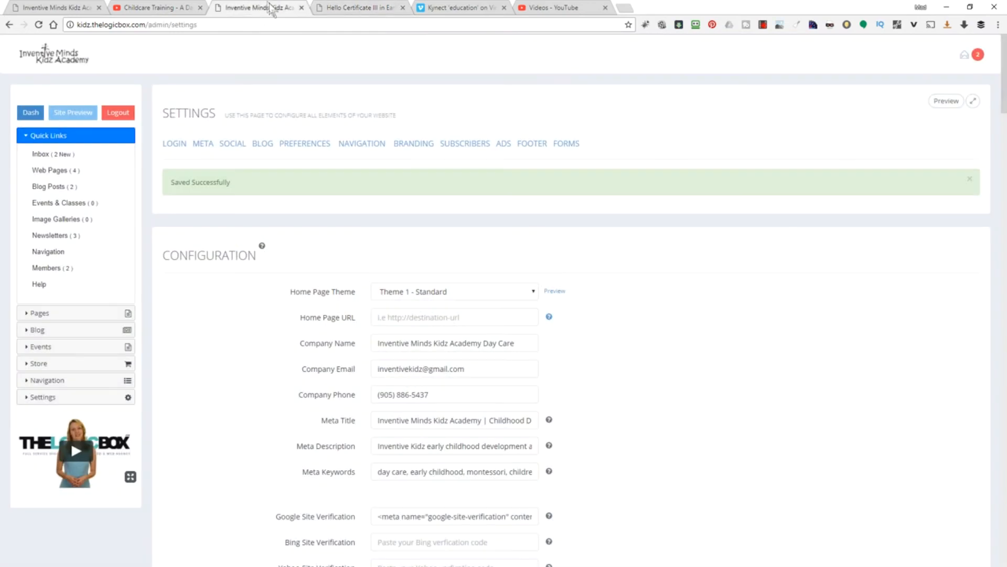
{"action": "key", "text": "ctrl+f"}
{"action": "type", "text": "apply"}
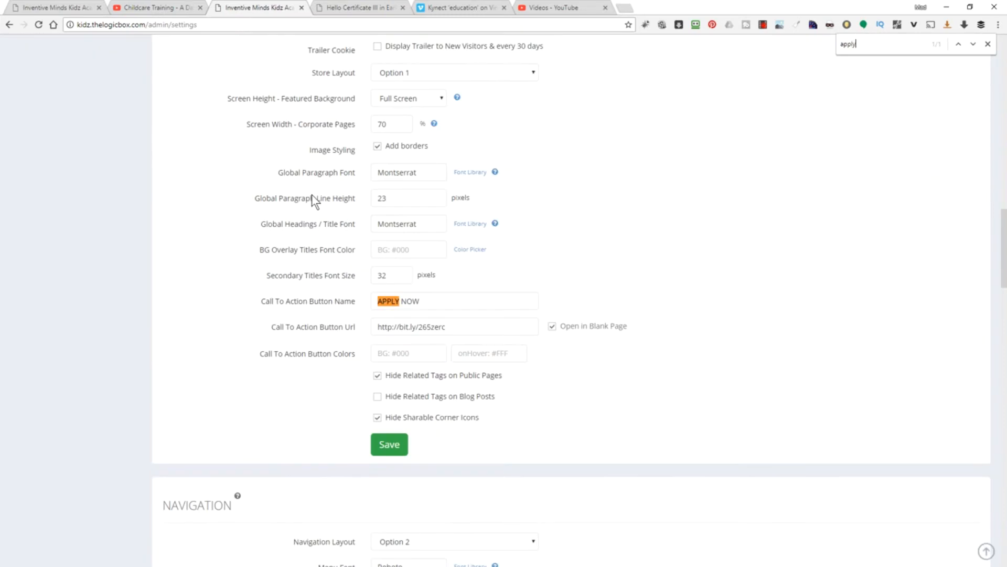
{"action": "left_click_drag", "start_coordinate": [351, 325], "coordinate": [266, 322]}
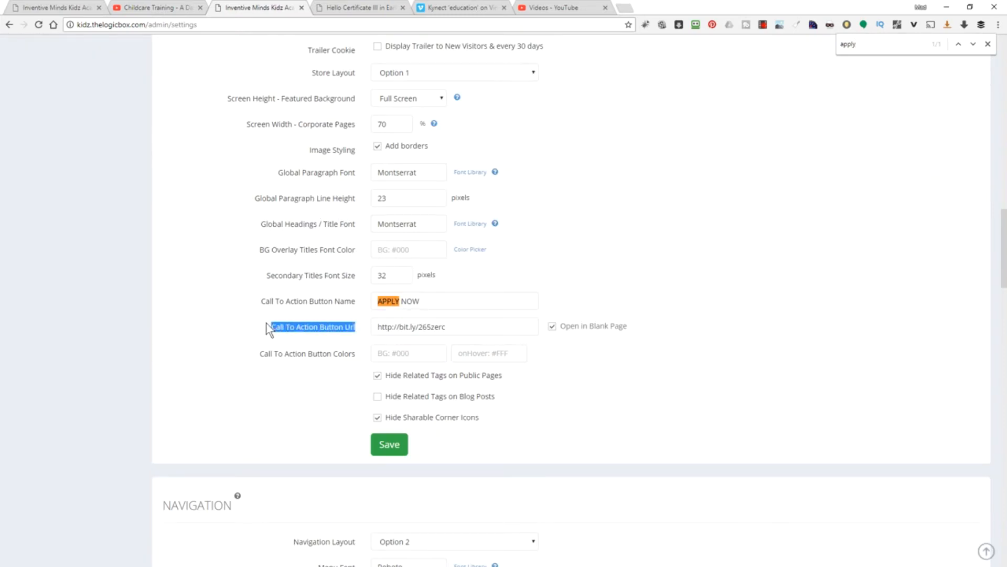
{"action": "left_click", "coordinate": [477, 320]}
{"action": "left_click_drag", "start_coordinate": [450, 320], "coordinate": [358, 322]}
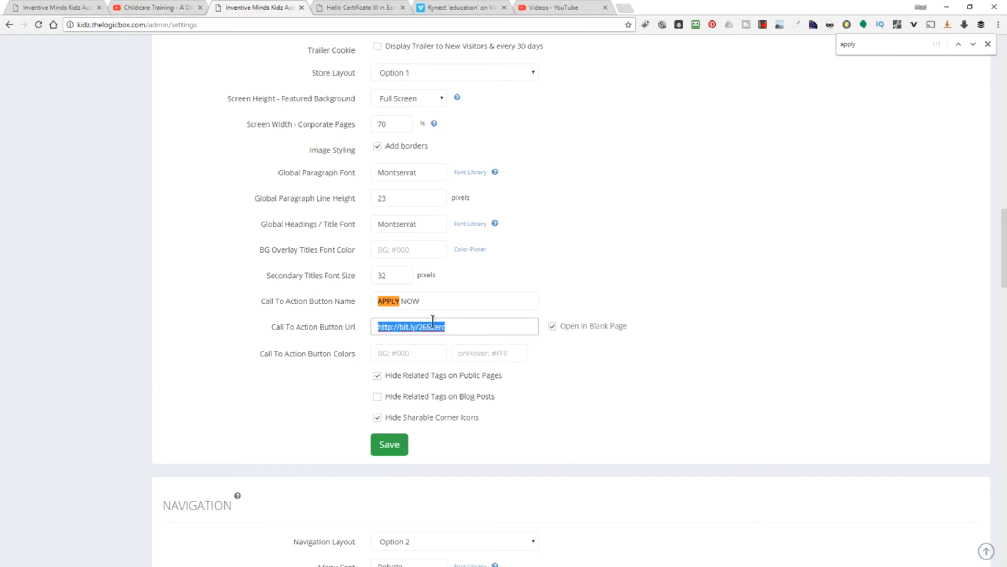
{"action": "type", "text": "http://google.com"}
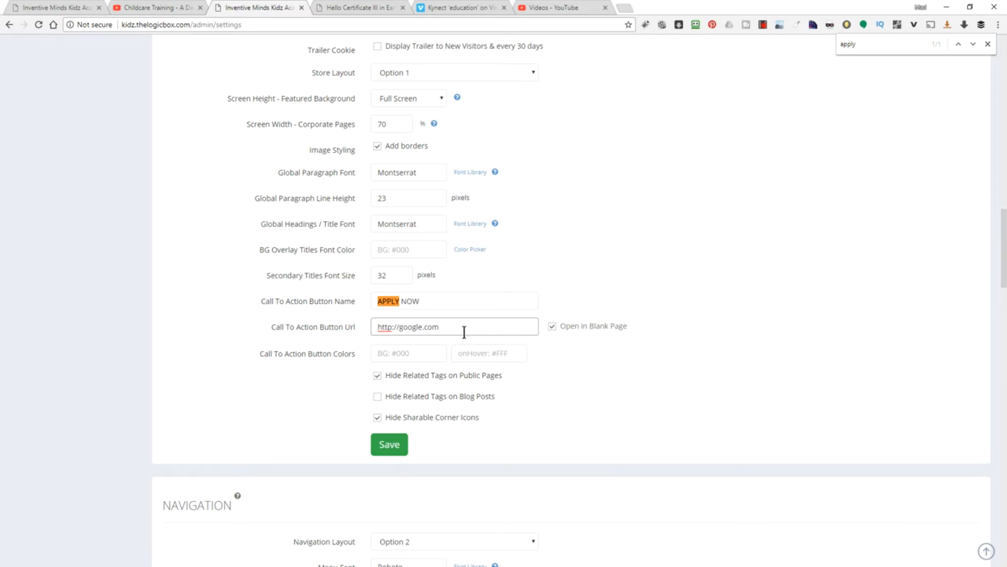
{"action": "left_click", "coordinate": [553, 325]}
{"action": "left_click", "coordinate": [397, 446]}
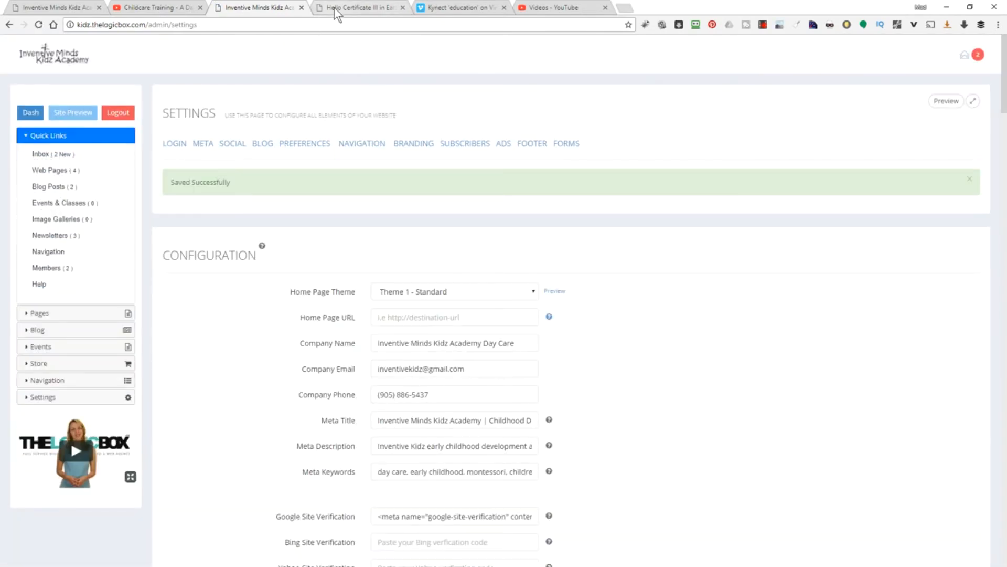
- Reload the live course page, check that APPLY NOW opens Google, then close the Google tab
{"action": "left_click", "coordinate": [337, 6]}
{"action": "right_click", "coordinate": [308, 317]}
{"action": "left_click", "coordinate": [338, 351]}
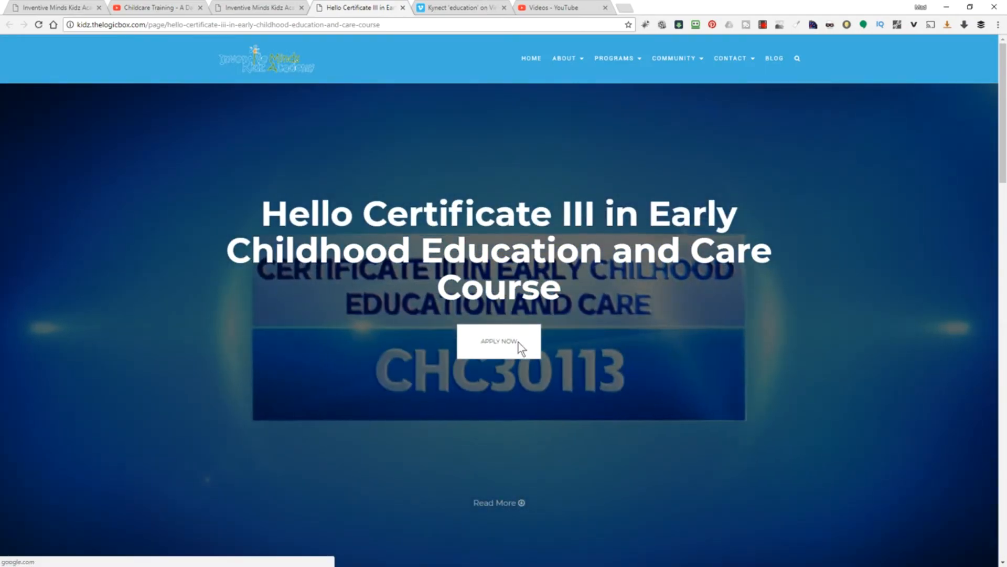
{"action": "left_click", "coordinate": [519, 344]}
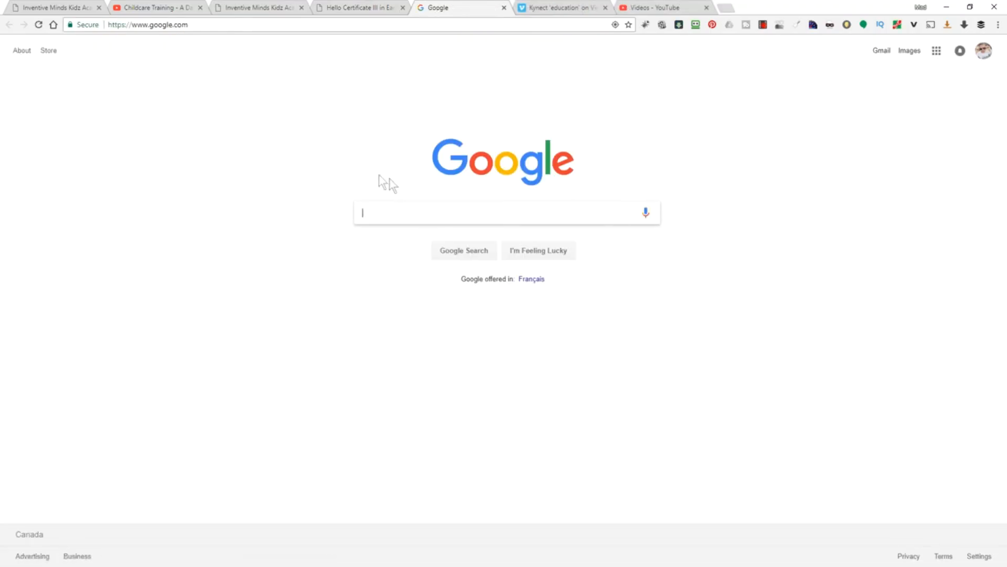
{"action": "left_click", "coordinate": [505, 7]}
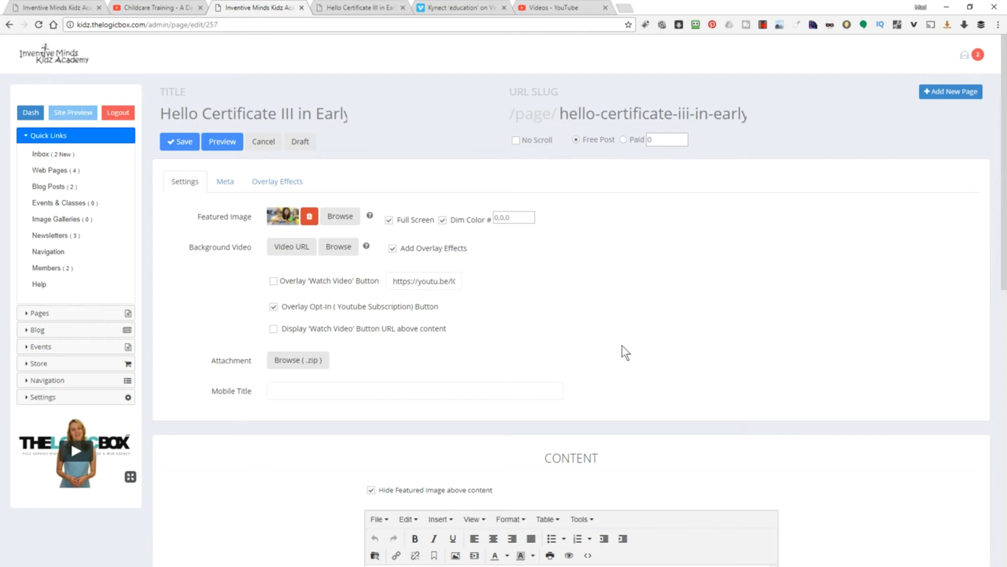
- Make the course page Paid with a price of 50
{"action": "scroll", "coordinate": [475, 411], "scroll_direction": "down", "scroll_amount": 9}
{"action": "scroll", "coordinate": [664, 380], "scroll_direction": "up", "scroll_amount": 9}
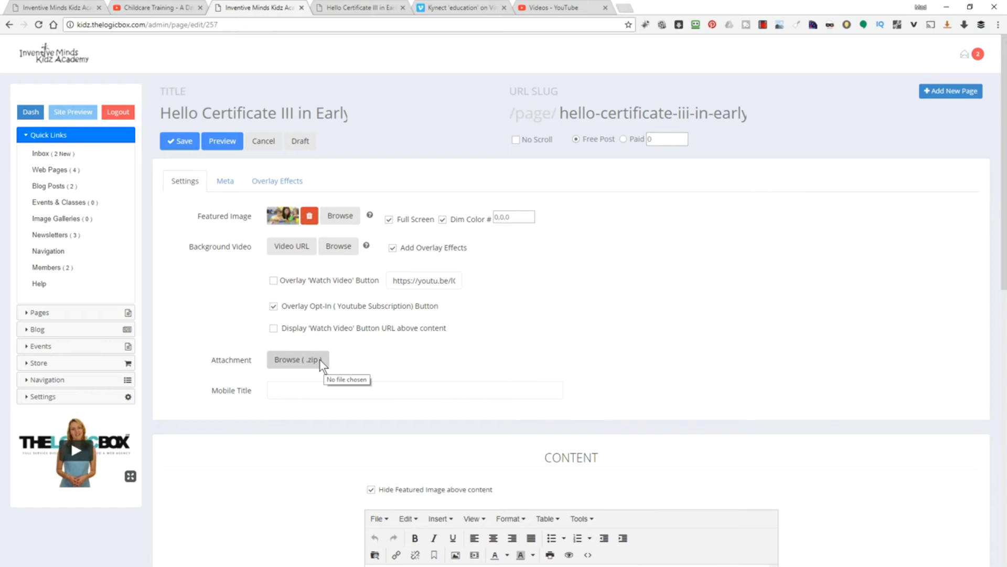
{"action": "left_click", "coordinate": [623, 140]}
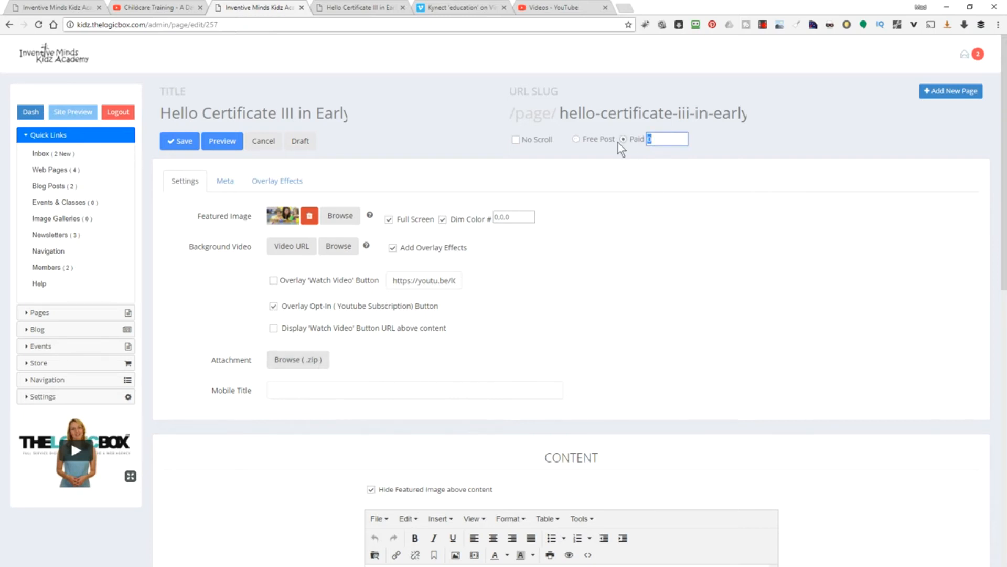
{"action": "type", "text": "50"}
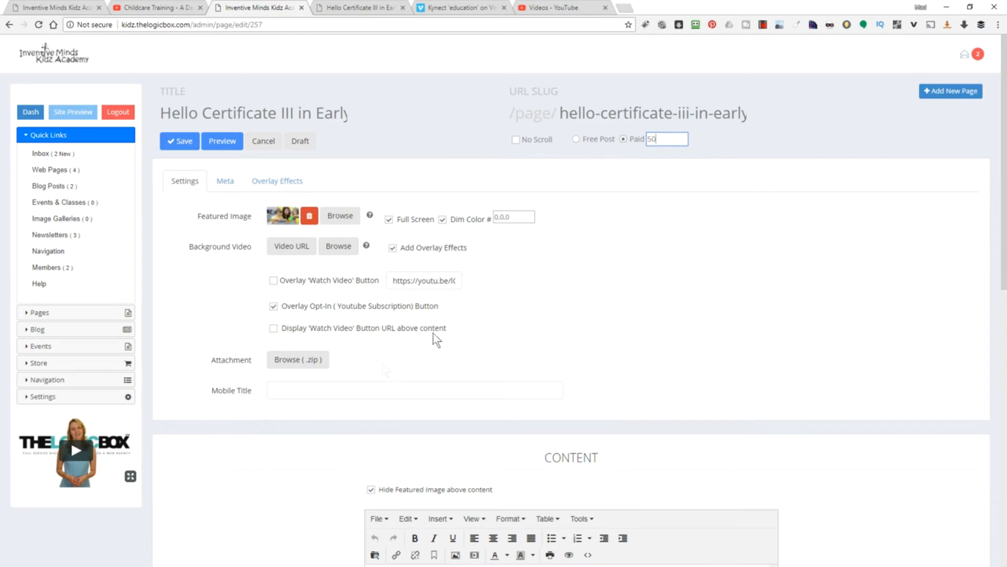
- Attach homepage navigation2.zip, save the page, and return to the pages list
{"action": "left_click", "coordinate": [299, 358]}
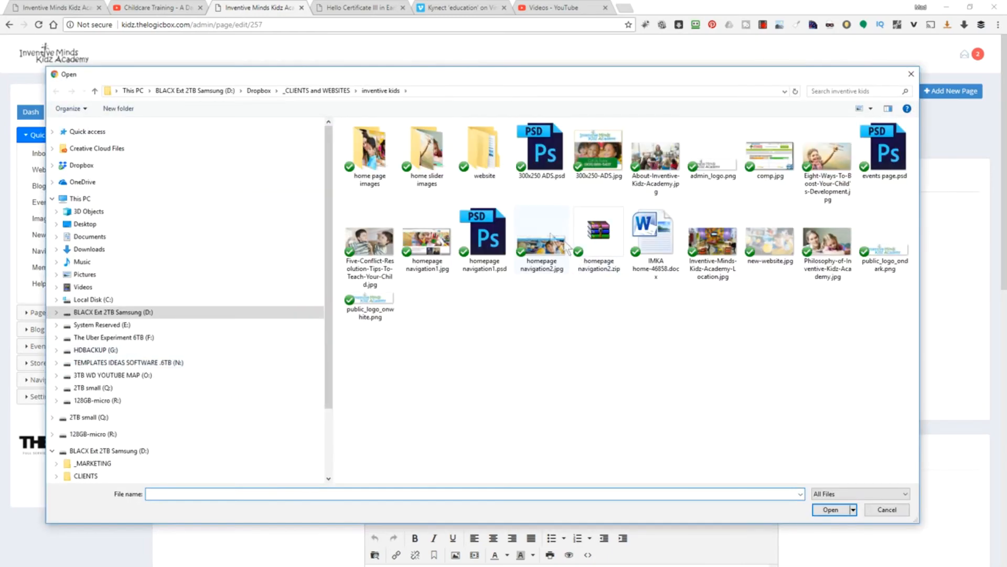
{"action": "double_click", "coordinate": [597, 234]}
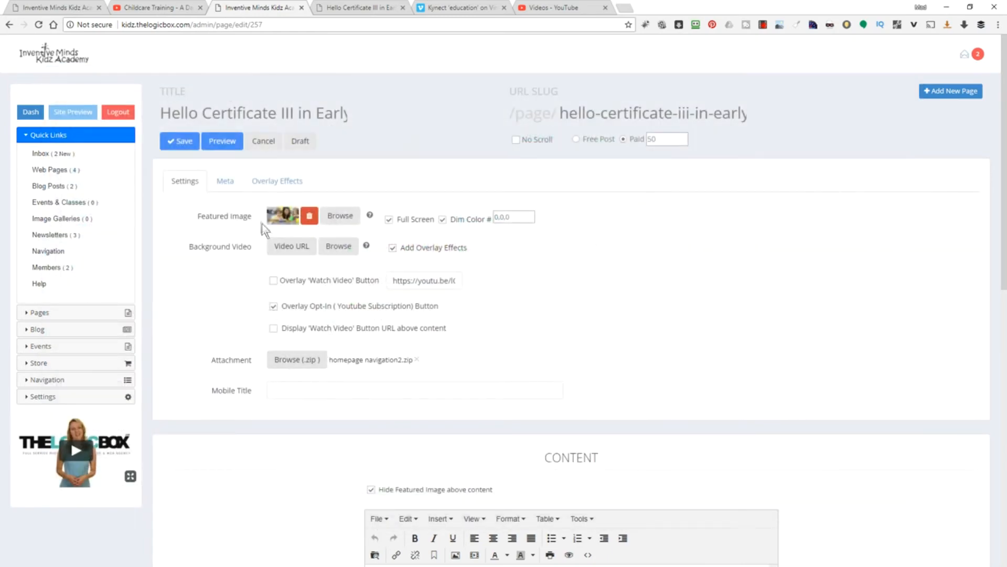
{"action": "left_click", "coordinate": [185, 142]}
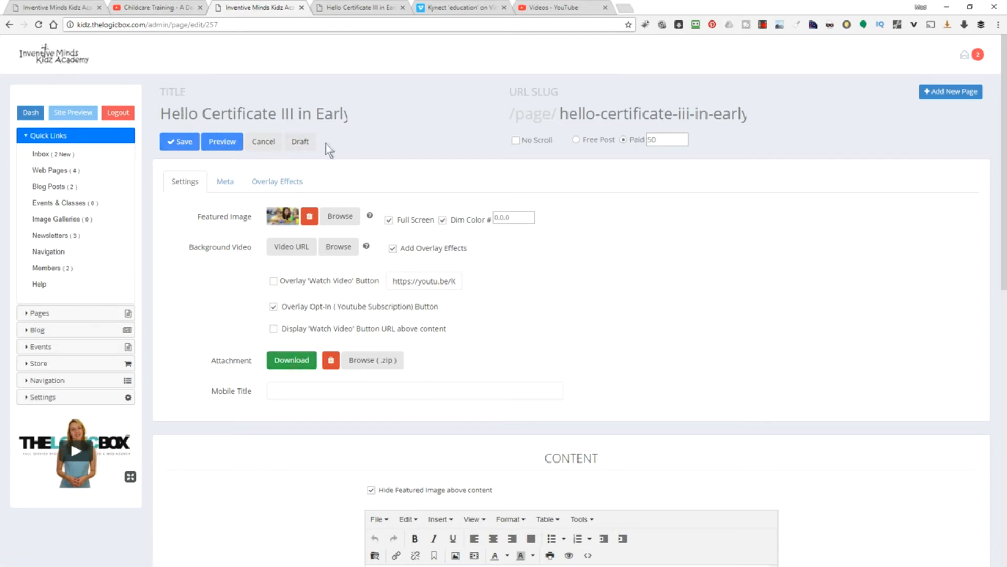
{"action": "left_click", "coordinate": [266, 141]}
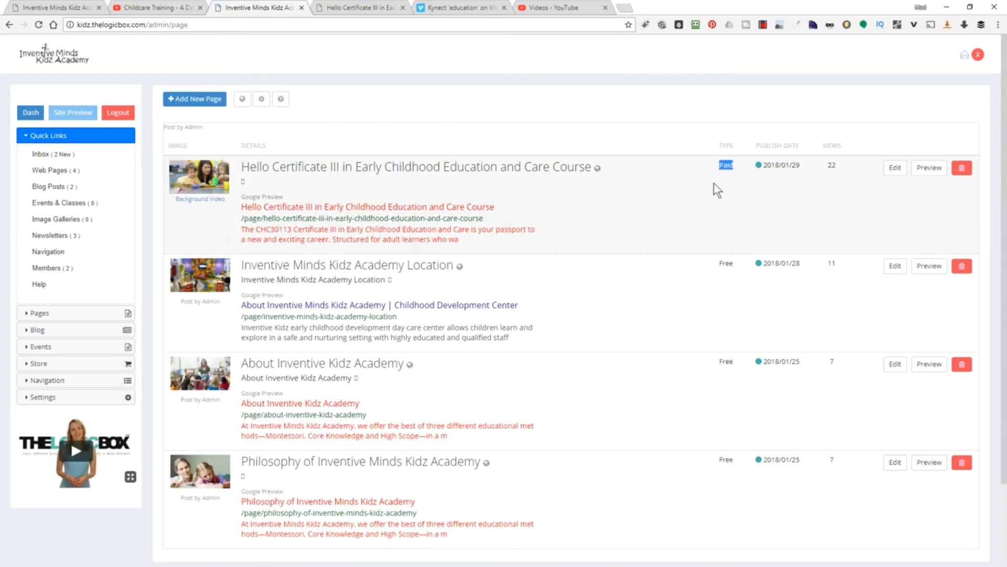
- Paste the full course title into the Hello Certificate III page's Mobile Title and save it as Draft
{"action": "left_click", "coordinate": [247, 183]}
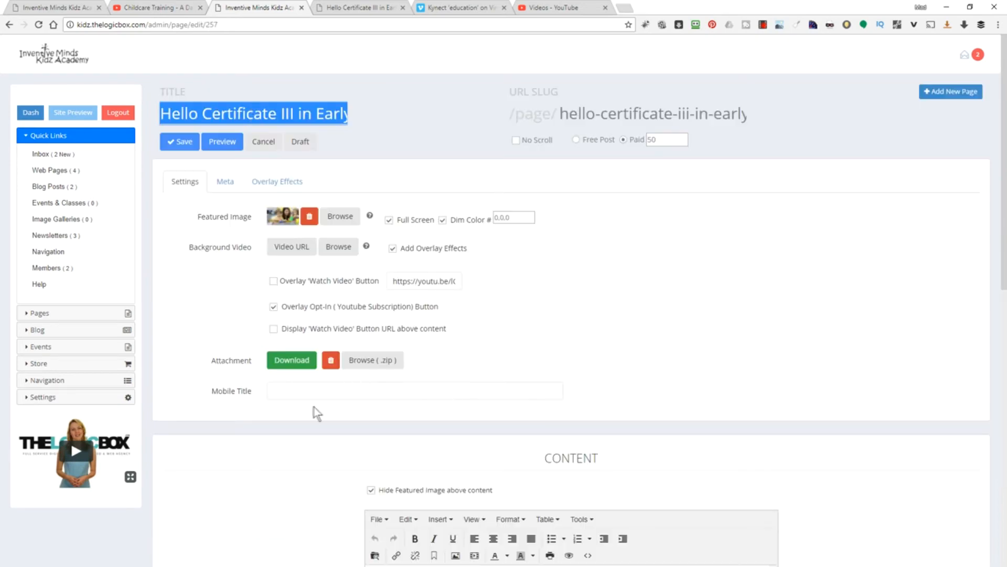
{"action": "left_click", "coordinate": [304, 388]}
{"action": "type", "text": "Hello Certificate III in Early Childhood Education and Care Course"}
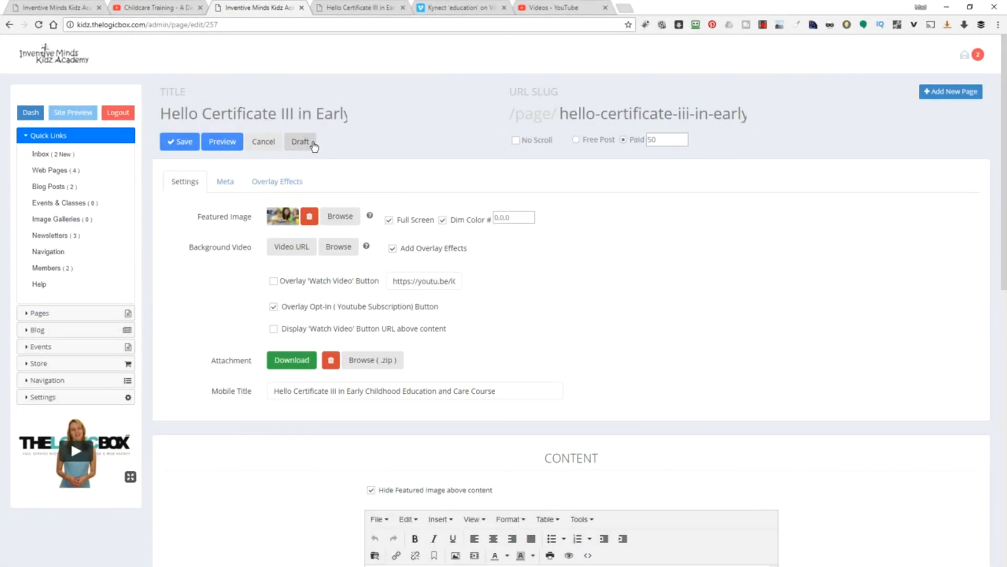
{"action": "left_click", "coordinate": [300, 144]}
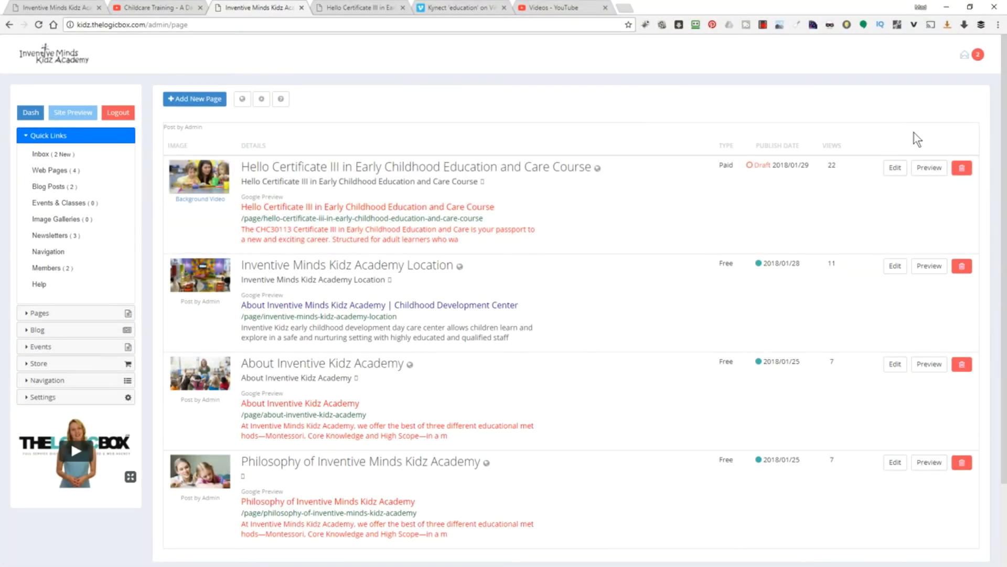
- Cancel deleting the Hello Certificate III course page at the Are you sure? prompt
{"action": "left_click", "coordinate": [962, 171]}
{"action": "left_click_drag", "start_coordinate": [399, 59], "coordinate": [452, 57]}
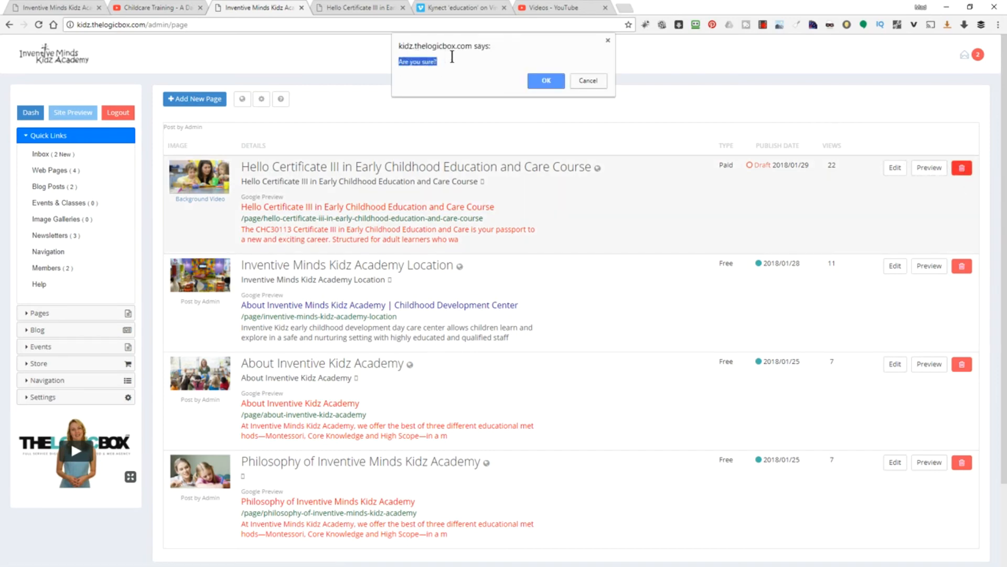
{"action": "left_click", "coordinate": [441, 61]}
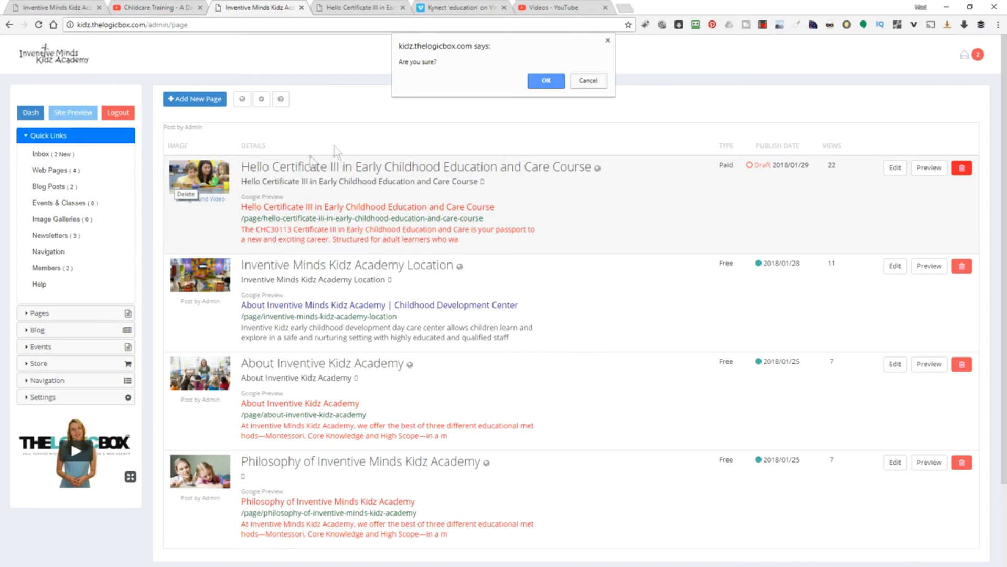
{"action": "left_click", "coordinate": [593, 80]}
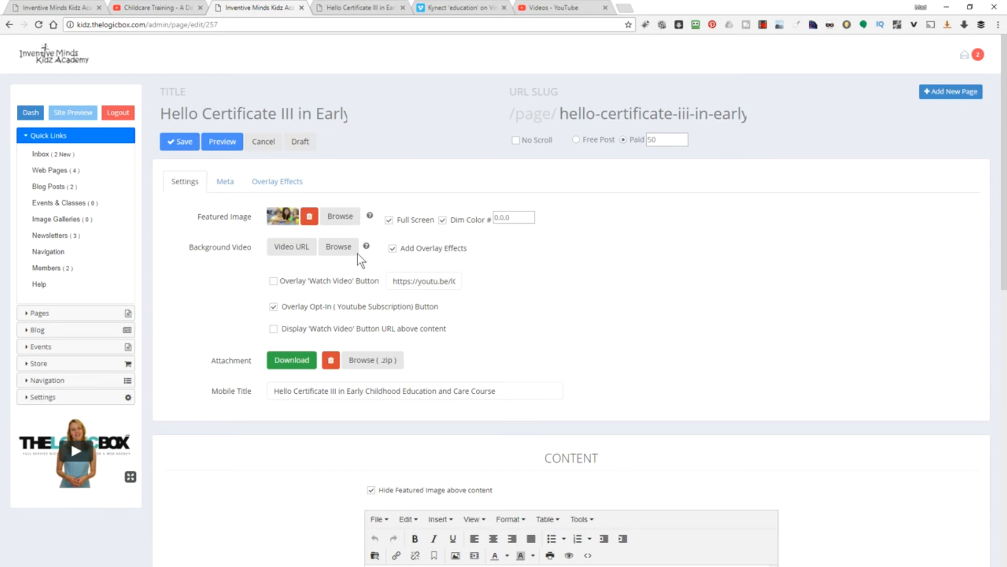
- Set Eight-Ways-To-Boost-Your-Child's-Development.jpg as the featured image and save
{"action": "left_click", "coordinate": [342, 216]}
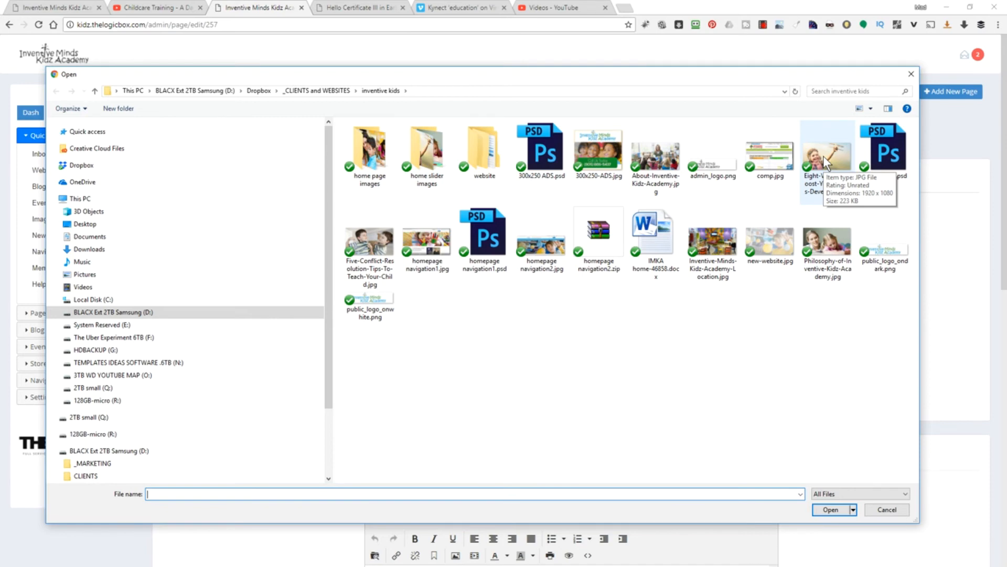
{"action": "double_click", "coordinate": [823, 155]}
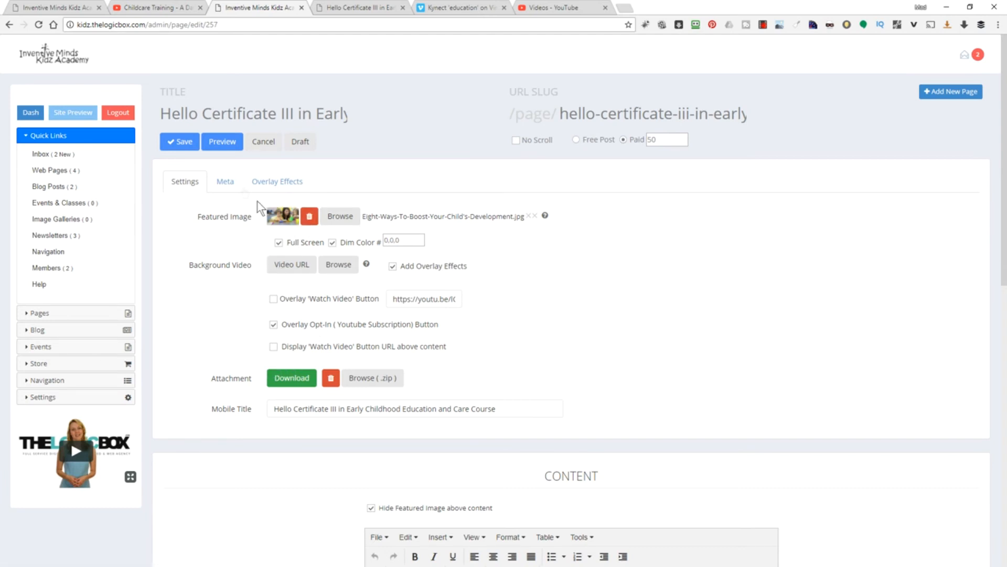
{"action": "left_click", "coordinate": [184, 142]}
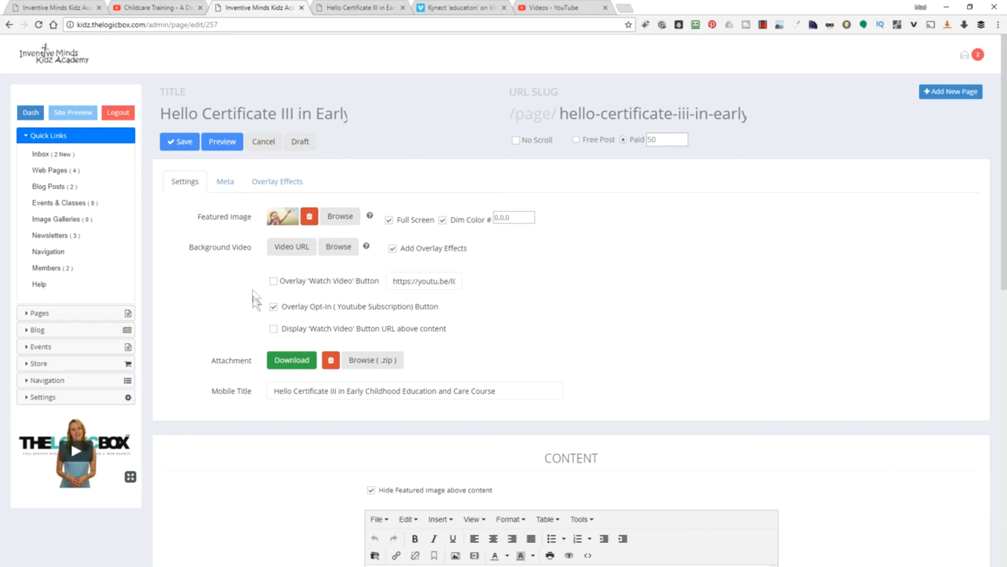
- Delete the background YouTube video URL, uncheck Mute, and apply the video settings
{"action": "left_click", "coordinate": [287, 246]}
{"action": "left_click_drag", "start_coordinate": [548, 98], "coordinate": [329, 89]}
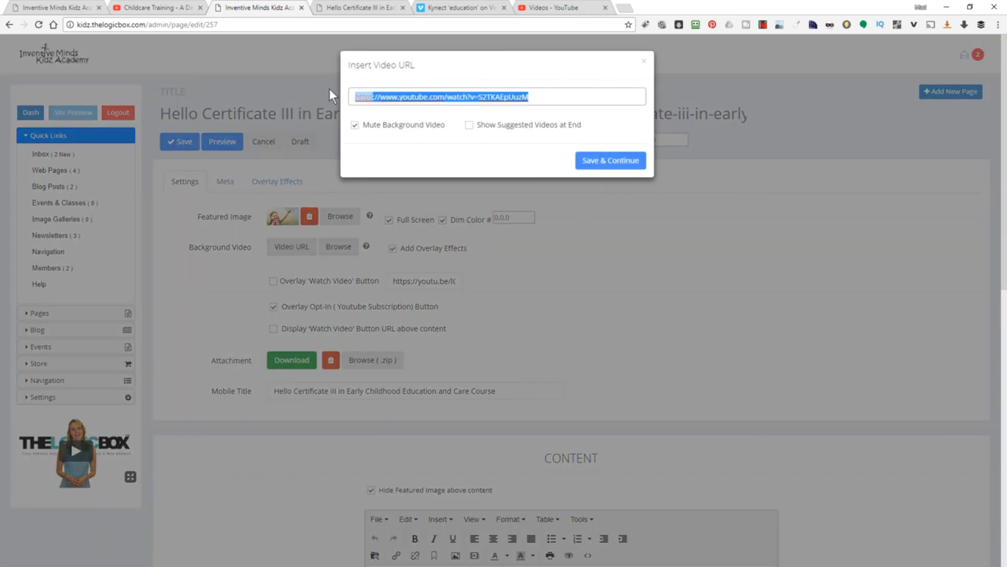
{"action": "key", "text": "BackSpace"}
{"action": "left_click", "coordinate": [355, 125]}
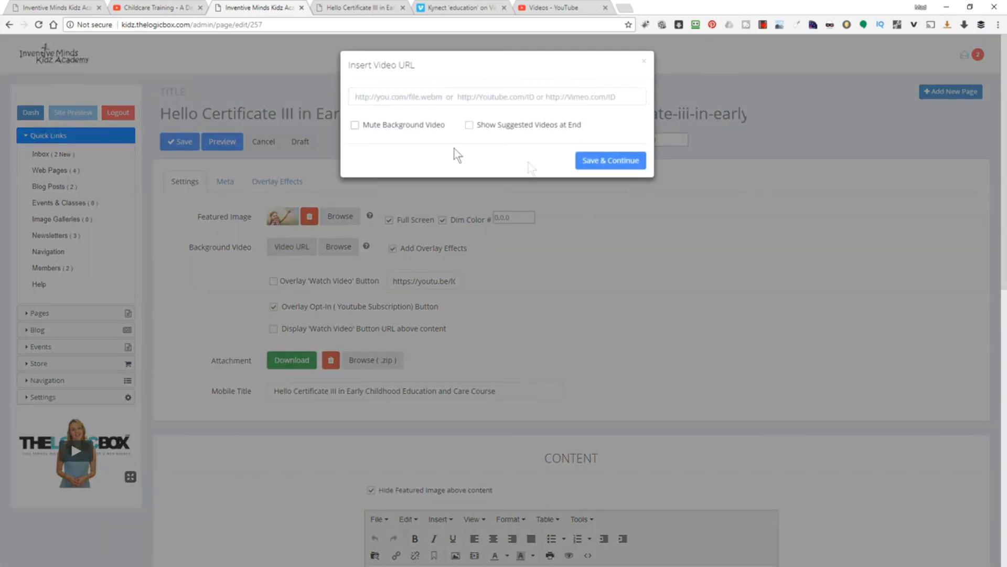
{"action": "left_click", "coordinate": [610, 160]}
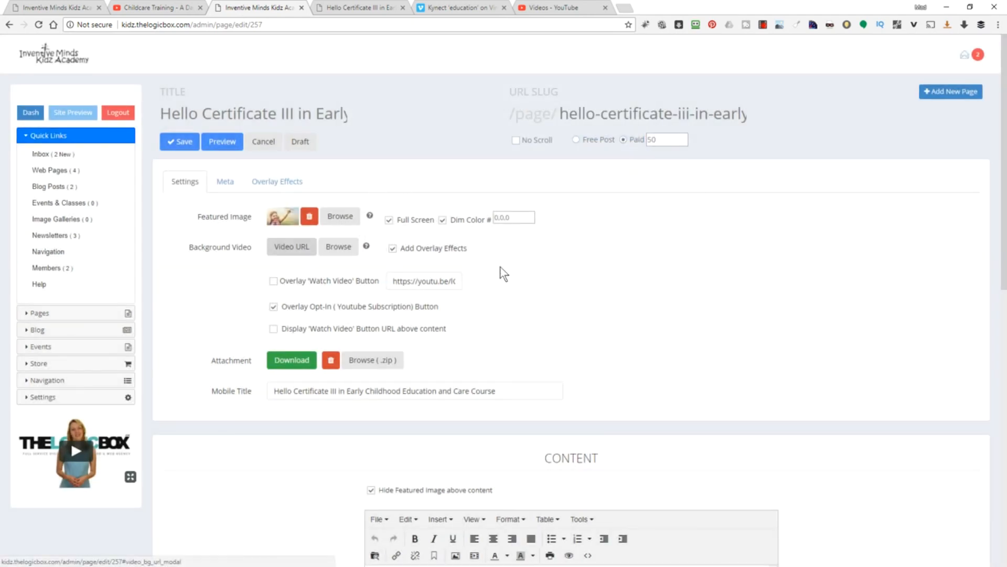
- Save the course page and pick the Eight-Ways-To-Boost photo as the new page's featured image
{"action": "left_click", "coordinate": [186, 143]}
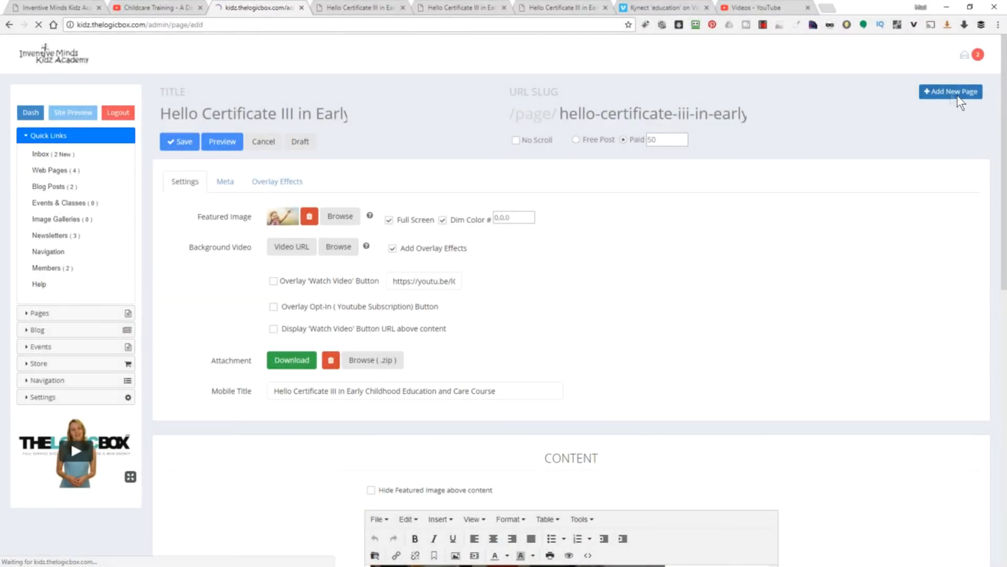
{"action": "left_click", "coordinate": [288, 218]}
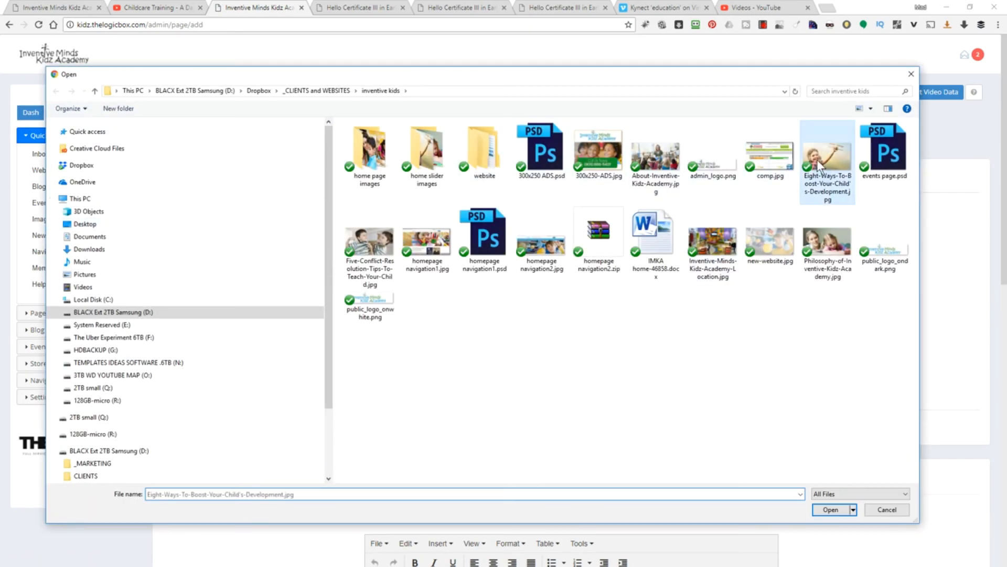
{"action": "double_click", "coordinate": [820, 167]}
- Title the page 'this is my plane' and fill the content with repeated 'this is my place' paragraphs
{"action": "left_click", "coordinate": [197, 113]}
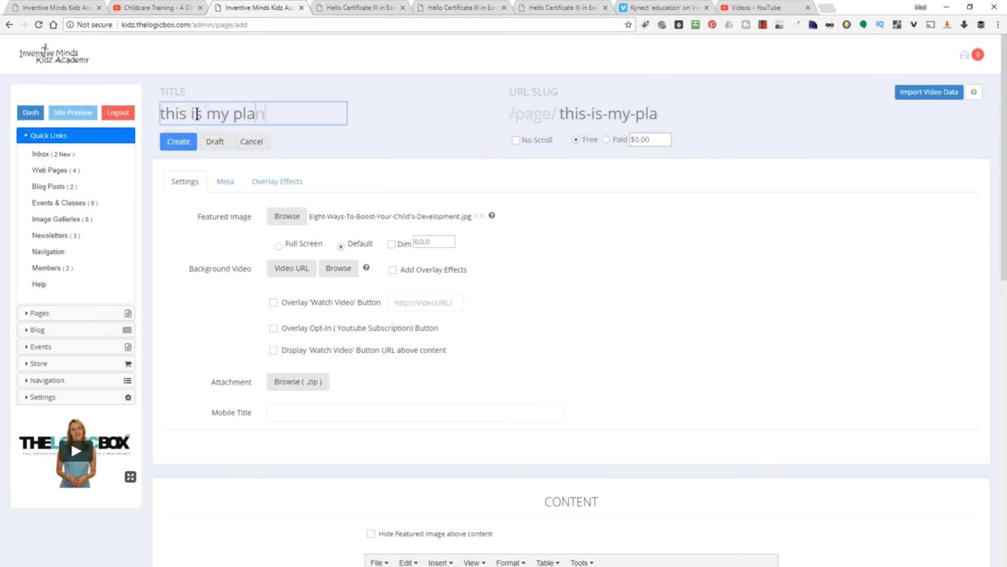
{"action": "scroll", "coordinate": [461, 391], "scroll_direction": "down", "scroll_amount": 9}
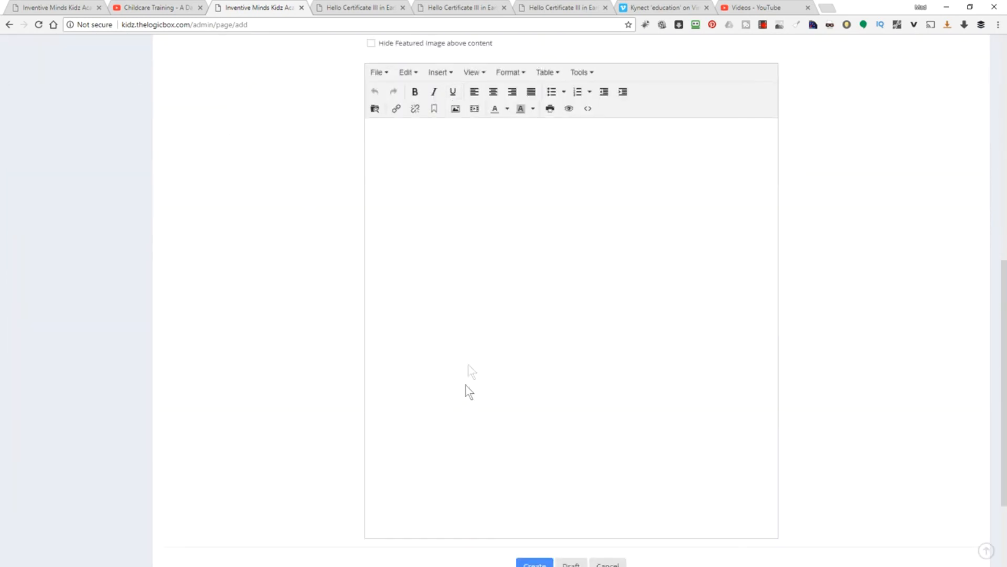
{"action": "type", "text": "this is my place"}
{"action": "key", "text": "ctrl+a"}
{"action": "key", "text": "ctrl+c"}
{"action": "key", "text": "ctrl+v"}
{"action": "key", "text": "ctrl+v"}
{"action": "key", "text": "ctrl+v"}
{"action": "key", "text": "ctrl+v"}
{"action": "key", "text": "ctrl+v"}
{"action": "key", "text": "ctrl+v"}
{"action": "key", "text": "ctrl+v"}
{"action": "key", "text": "ctrl+v"}
{"action": "key", "text": "ctrl+v"}
{"action": "key", "text": "ctrl+v"}
{"action": "key", "text": "ctrl+v"}
{"action": "key", "text": "ctrl+v"}
{"action": "key", "text": "ctrl+v"}
{"action": "key", "text": "Return"}
{"action": "key", "text": "ctrl+v"}
{"action": "key", "text": "ctrl+v"}
{"action": "key", "text": "ctrl+v"}
{"action": "key", "text": "ctrl+v"}
{"action": "key", "text": "ctrl+v"}
{"action": "key", "text": "ctrl+v"}
{"action": "key", "text": "ctrl+v"}
{"action": "key", "text": "ctrl+v"}
{"action": "key", "text": "ctrl+v"}
{"action": "key", "text": "ctrl+v"}
{"action": "key", "text": "ctrl+v"}
{"action": "key", "text": "ctrl+v"}
{"action": "key", "text": "ctrl+v"}
{"action": "key", "text": "ctrl+v"}
{"action": "key", "text": "Return"}
{"action": "key", "text": "ctrl+v"}
{"action": "key", "text": "ctrl+v"}
{"action": "key", "text": "ctrl+v"}
{"action": "key", "text": "ctrl+v"}
{"action": "key", "text": "ctrl+v"}
{"action": "key", "text": "ctrl+v"}
{"action": "key", "text": "ctrl+v"}
{"action": "key", "text": "ctrl+v"}
{"action": "key", "text": "ctrl+v"}
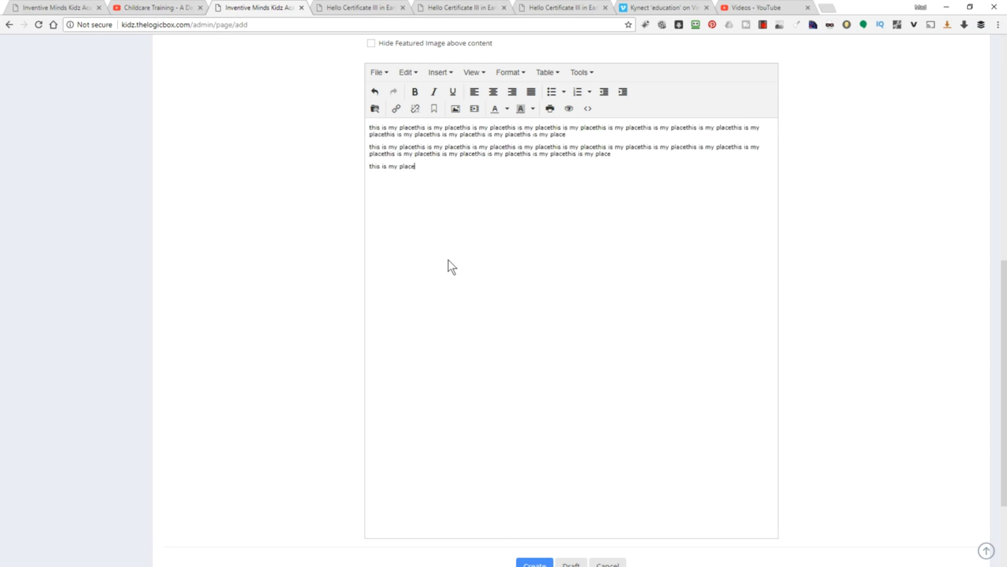
{"action": "scroll", "coordinate": [448, 260], "scroll_direction": "up", "scroll_amount": 10}
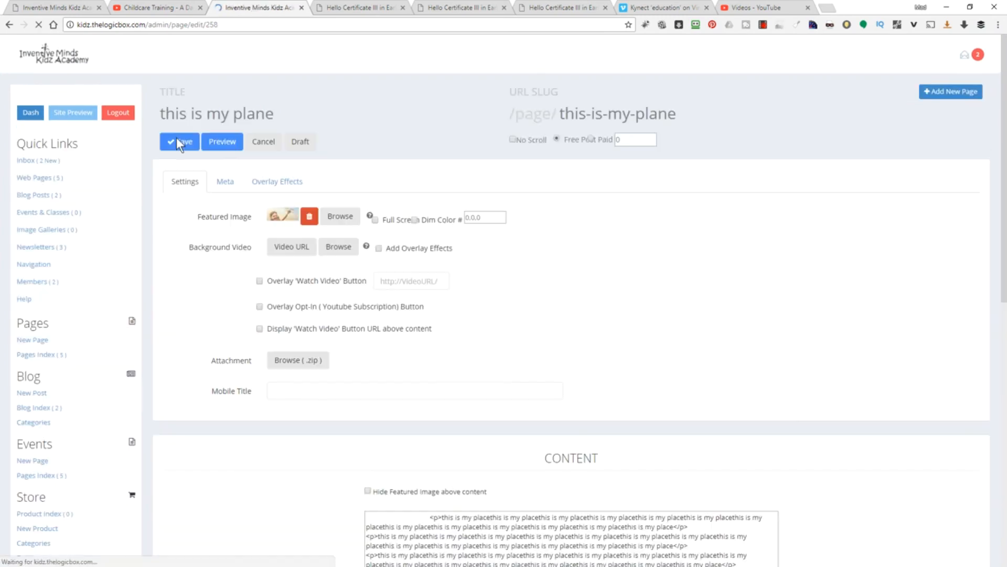
- Create and publish the 'this is my plane' page
{"action": "left_click", "coordinate": [221, 140]}
{"action": "scroll", "coordinate": [638, 332], "scroll_direction": "down", "scroll_amount": 4}
{"action": "scroll", "coordinate": [623, 333], "scroll_direction": "up", "scroll_amount": 4}
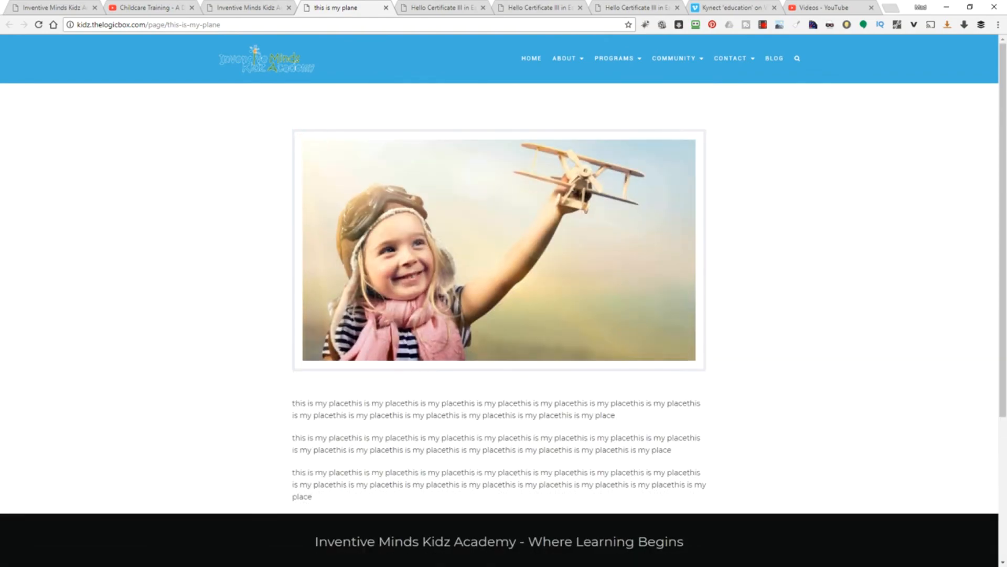